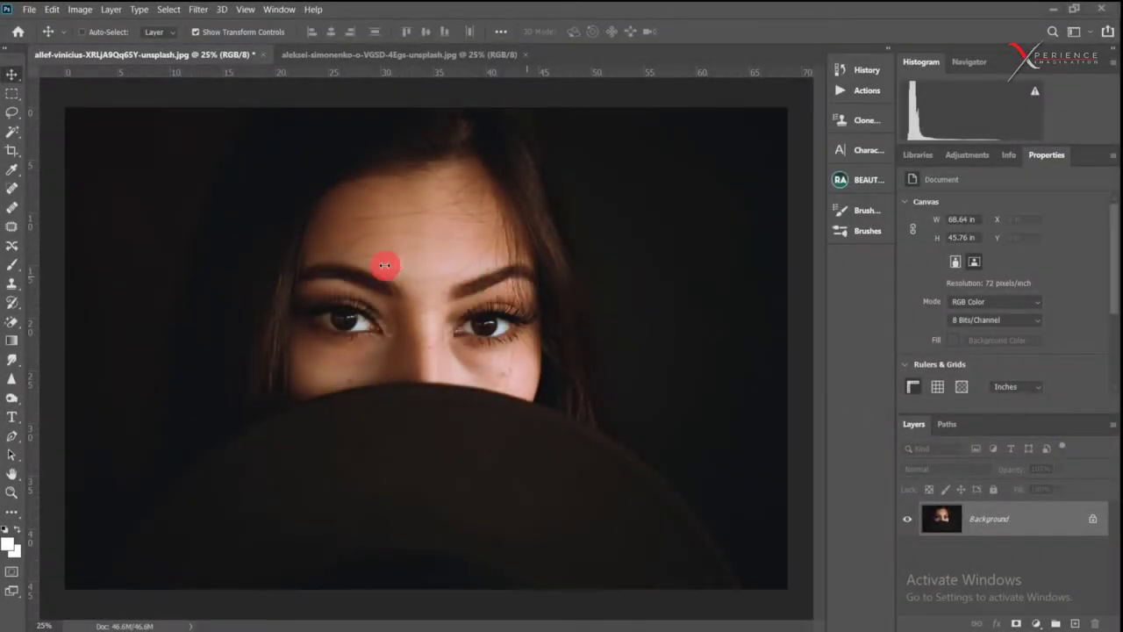
Look over the cracked-paint texture document, then switch back to the portrait
click(351, 55)
click(203, 55)
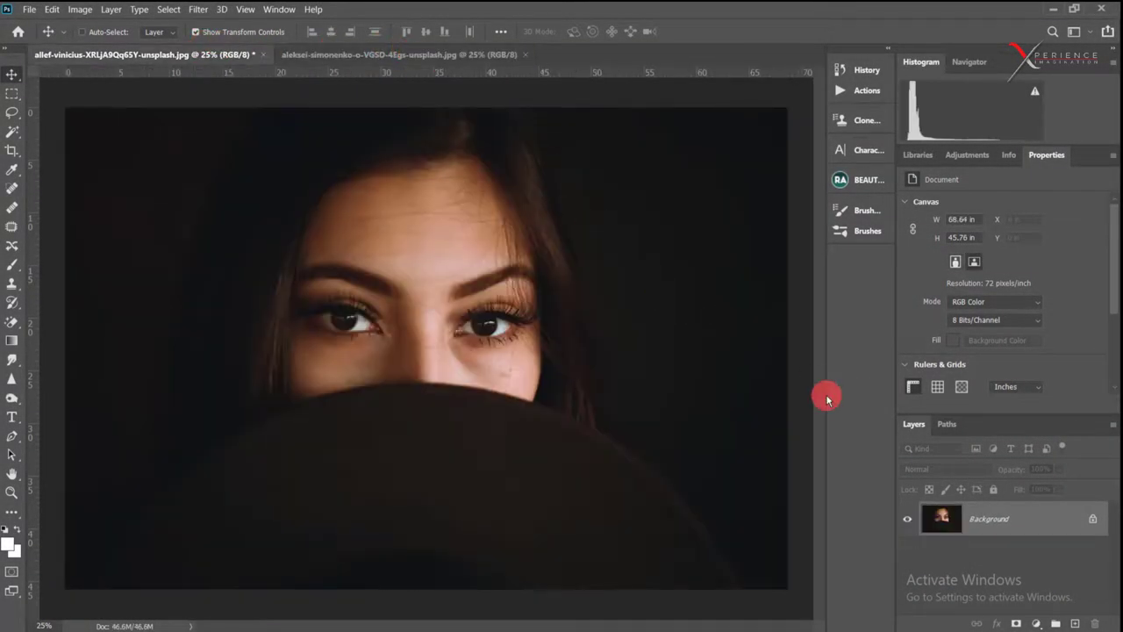
Duplicate the Background layer into a new document named 'low frequency texture'
right_click(1003, 519)
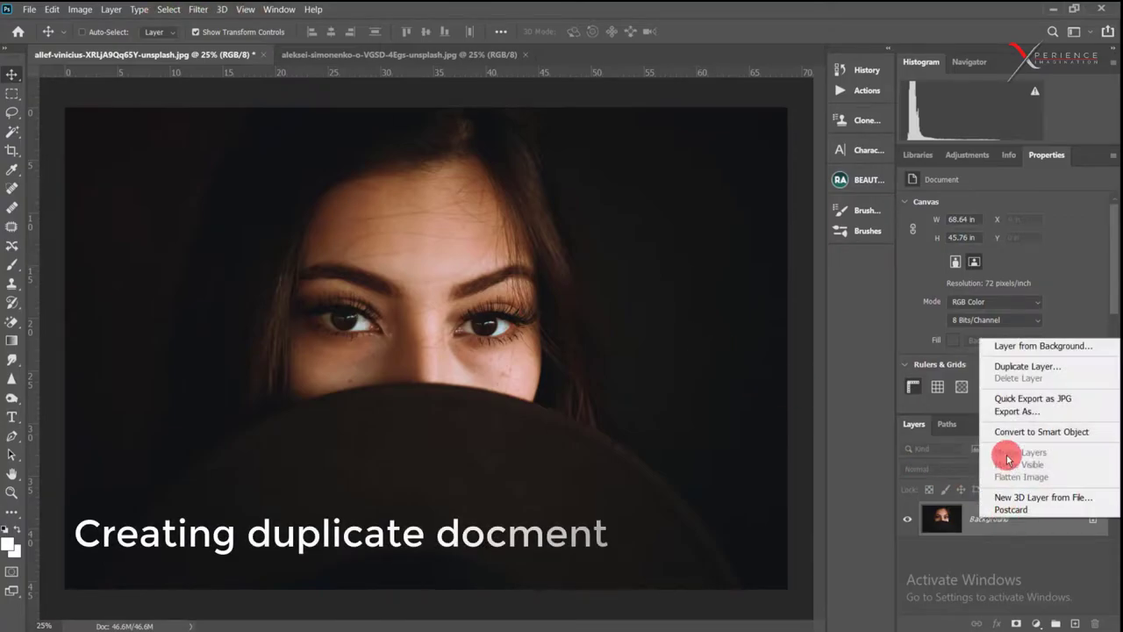
click(1018, 367)
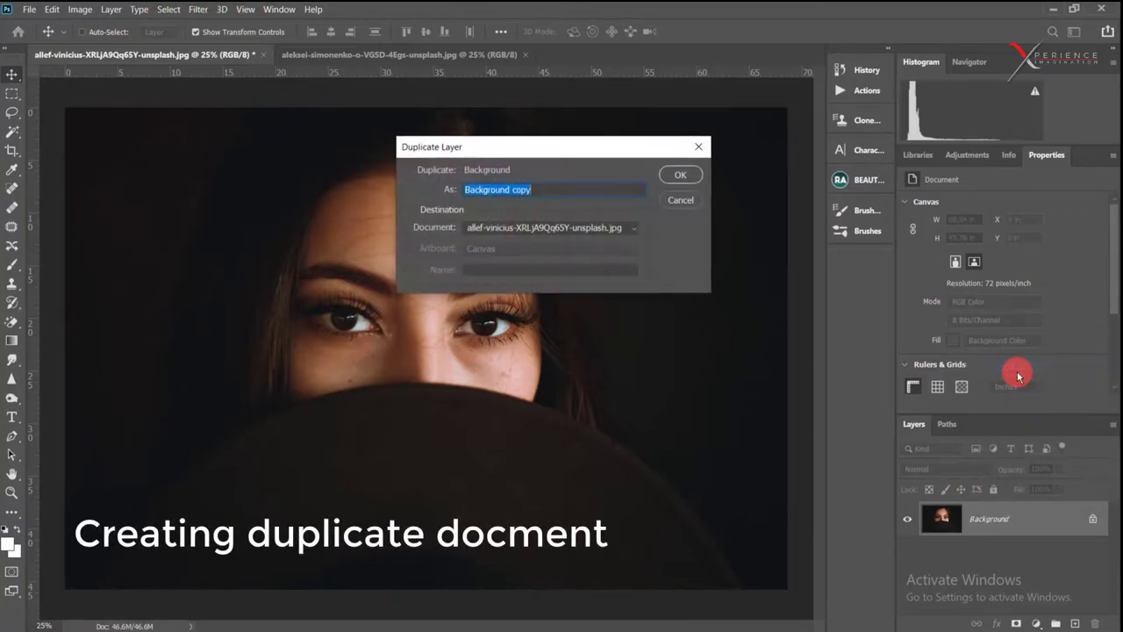
click(566, 229)
click(564, 265)
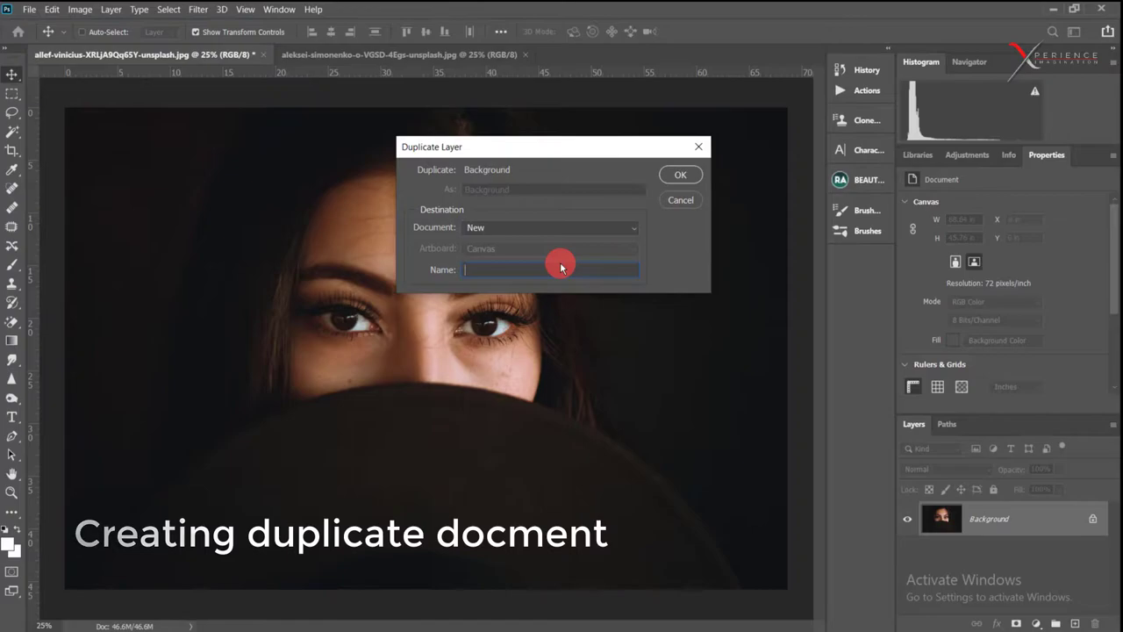
text(low frequency texture)
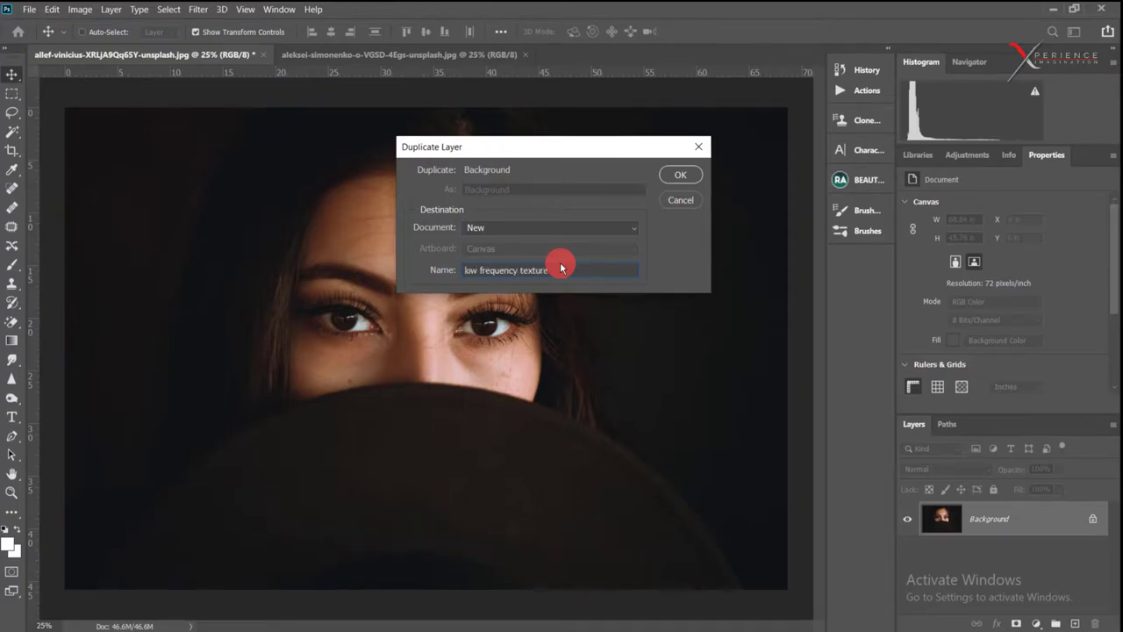
click(669, 175)
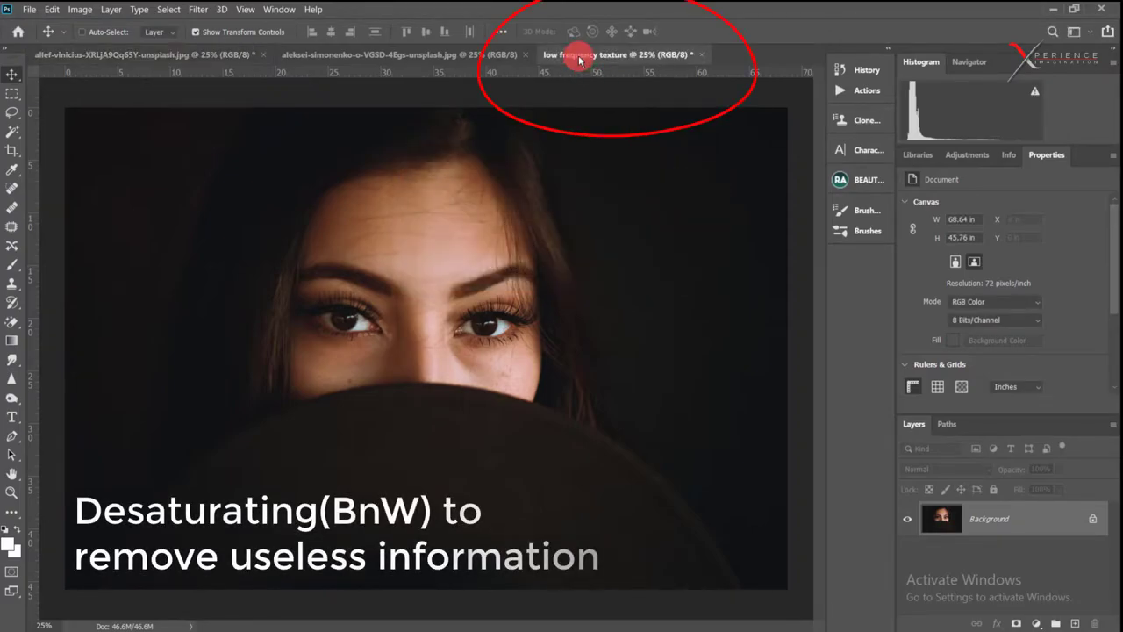
Desaturate the copy, apply a 15.3-pixel Gaussian blur, and save as low frequency texture.psd
click(111, 9)
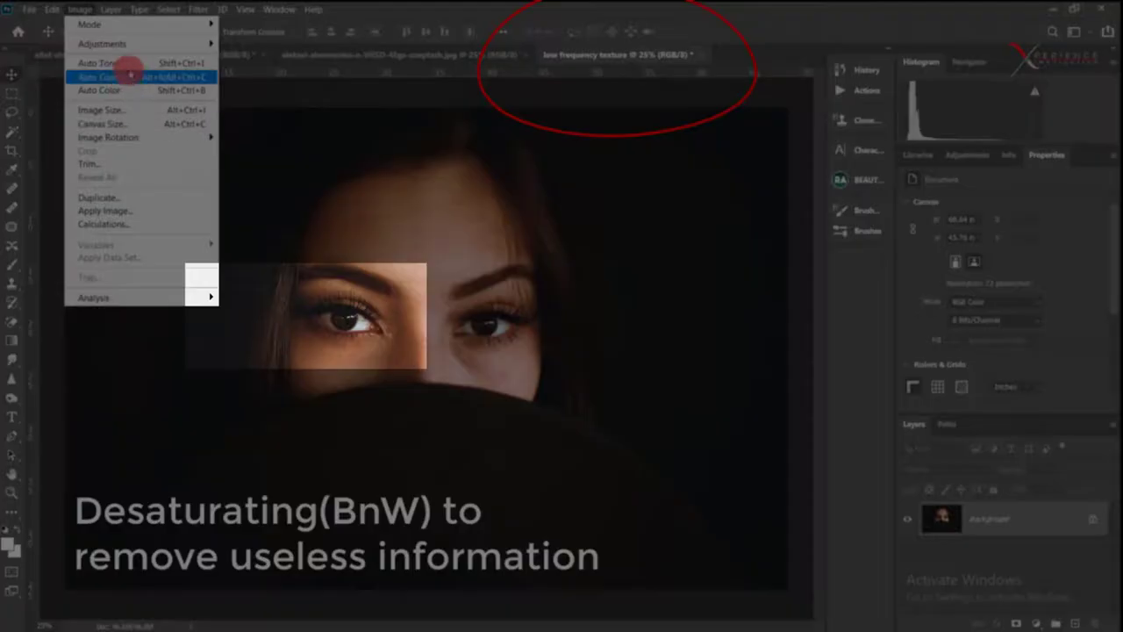
click(336, 307)
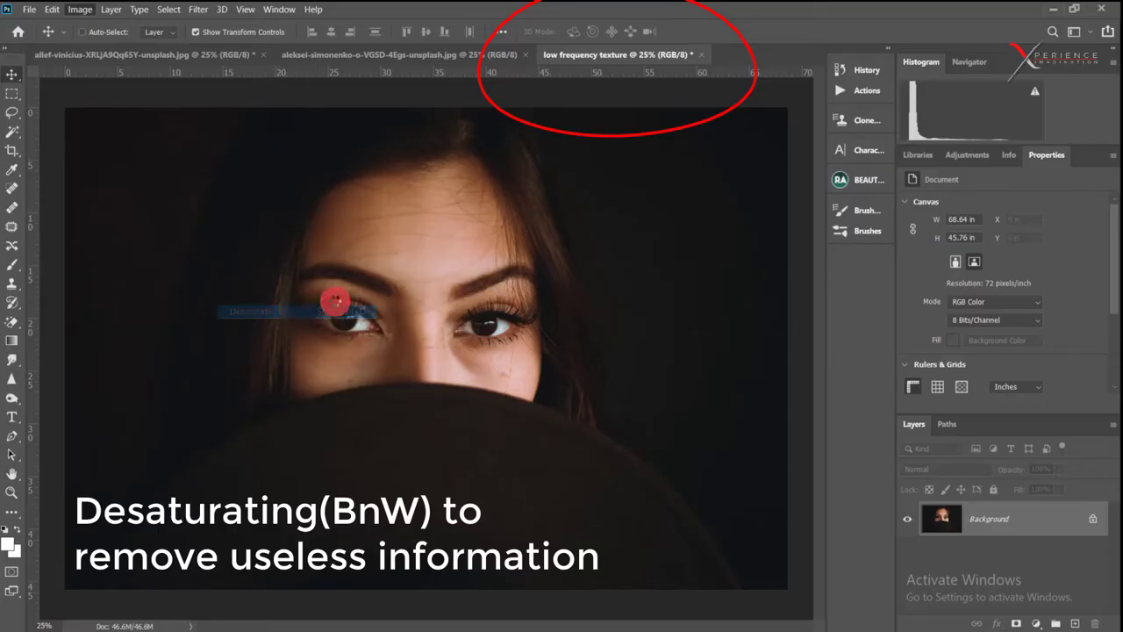
click(199, 9)
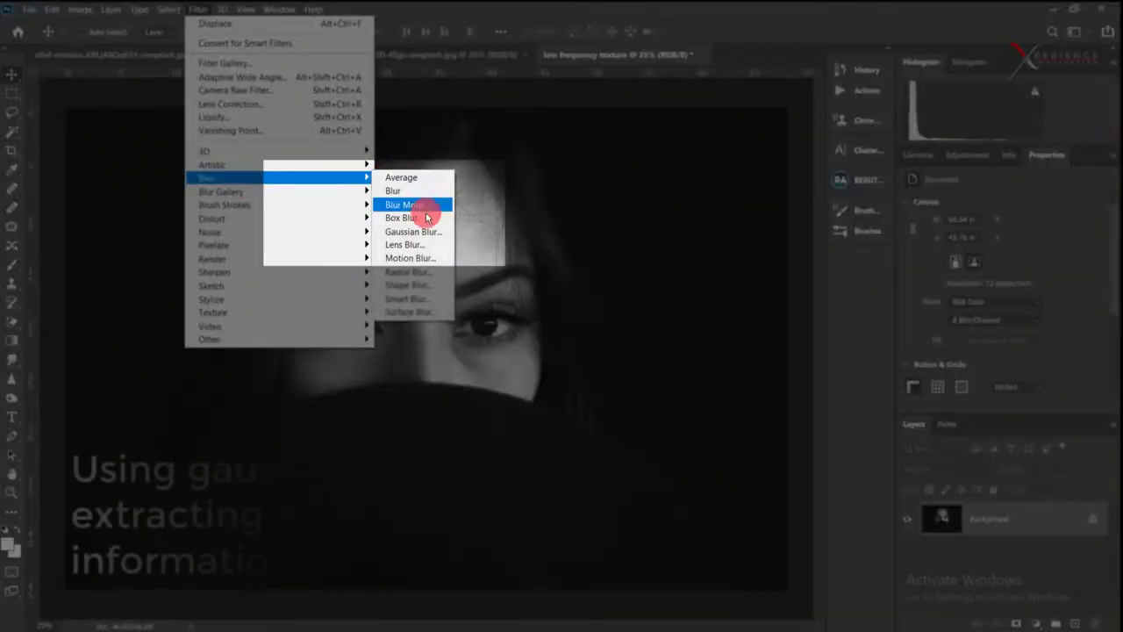
click(426, 236)
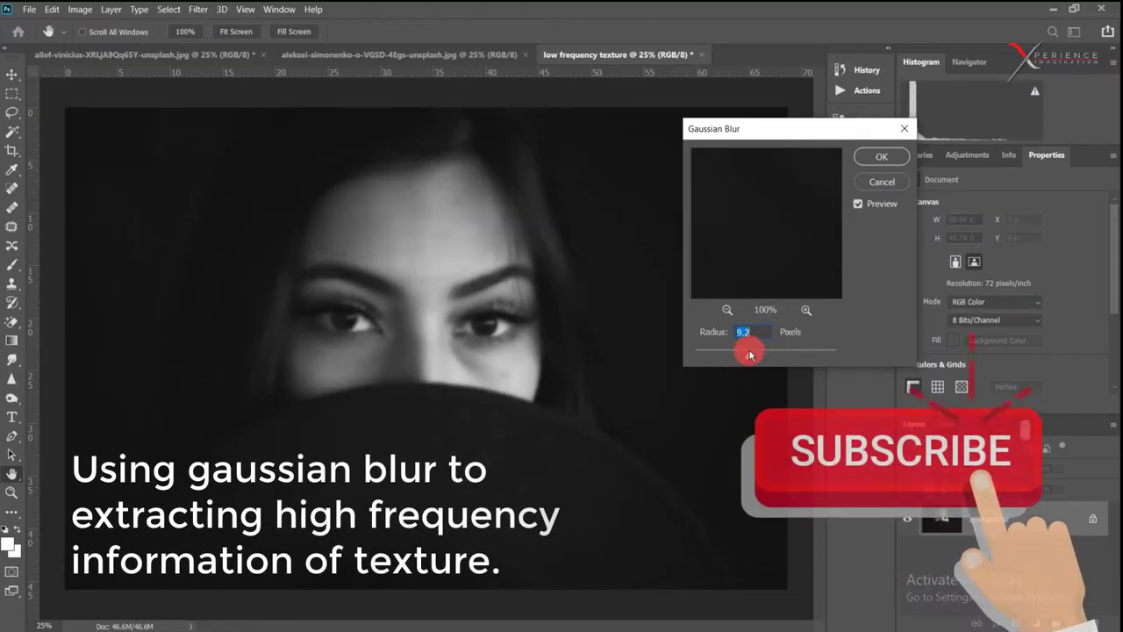
drag(755, 355, 754, 354)
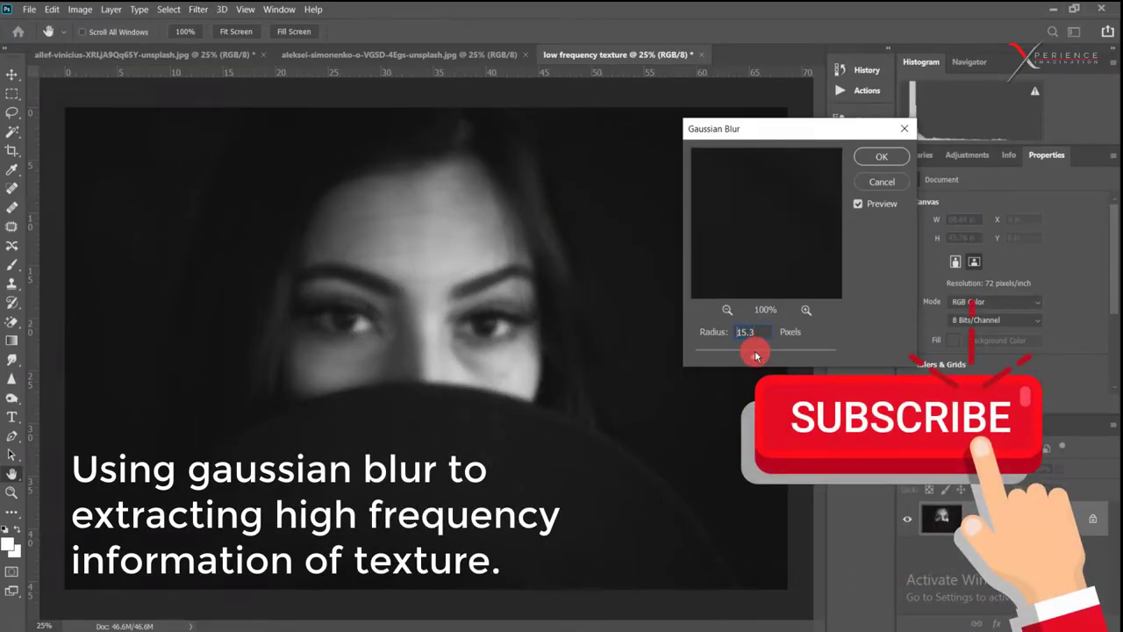
click(881, 160)
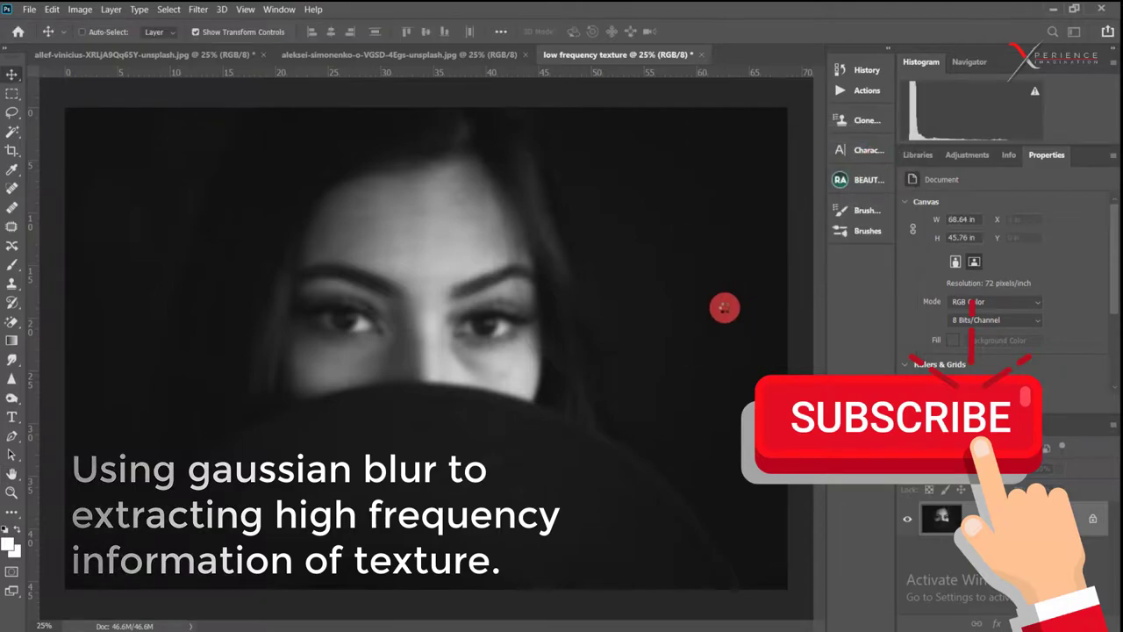
key(ctrl+s)
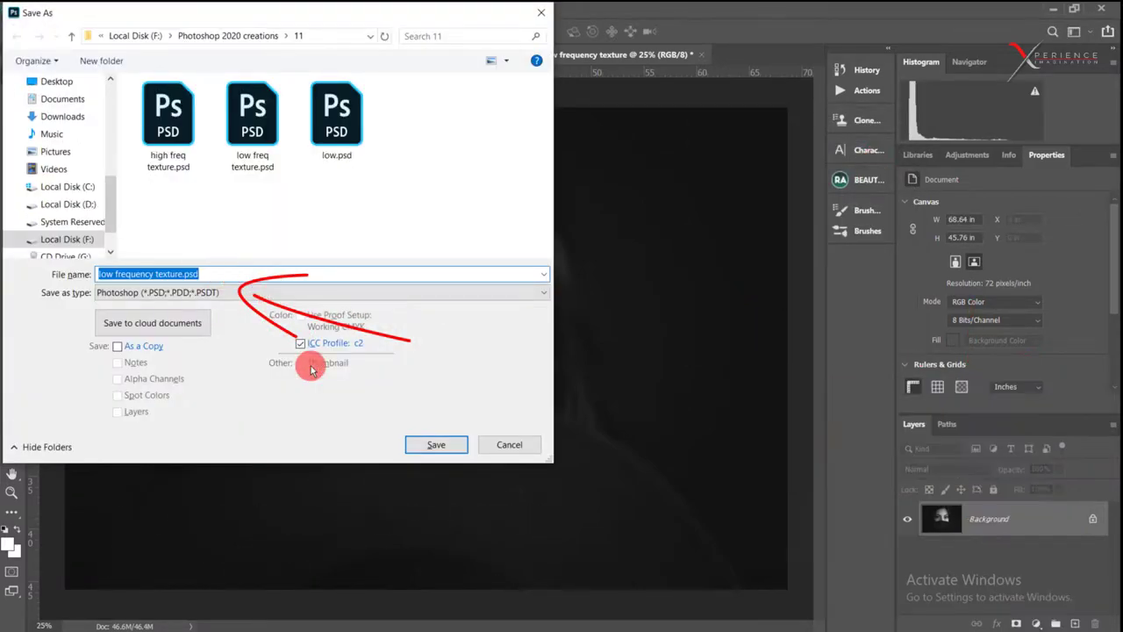
click(432, 445)
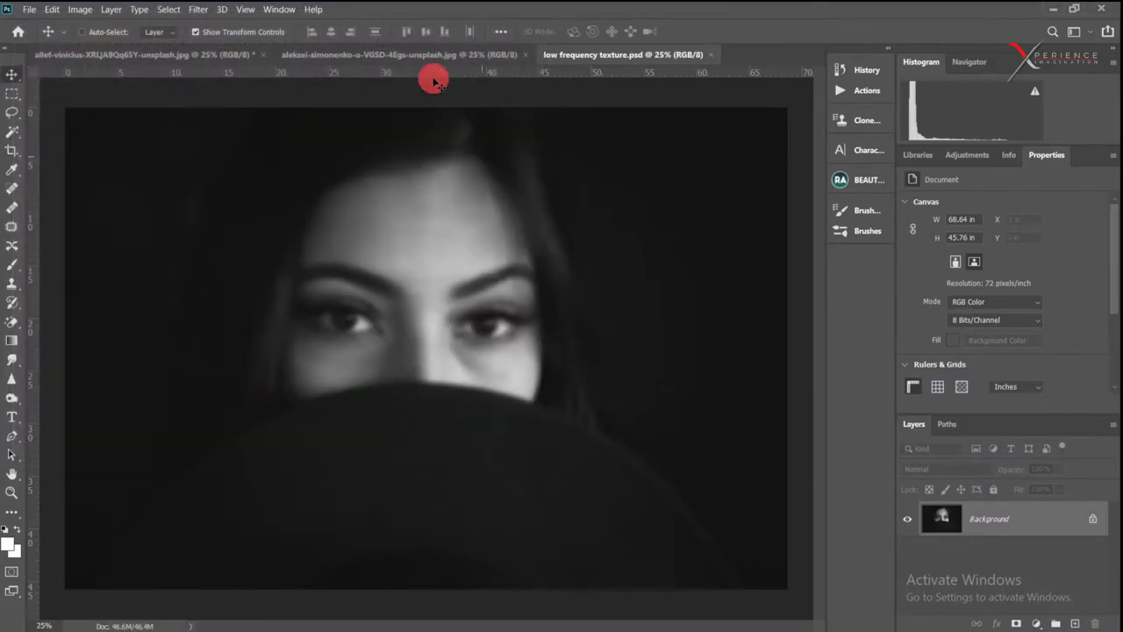
Select the whole cracked-paint texture and drag it onto the portrait as a new layer
click(386, 54)
click(171, 54)
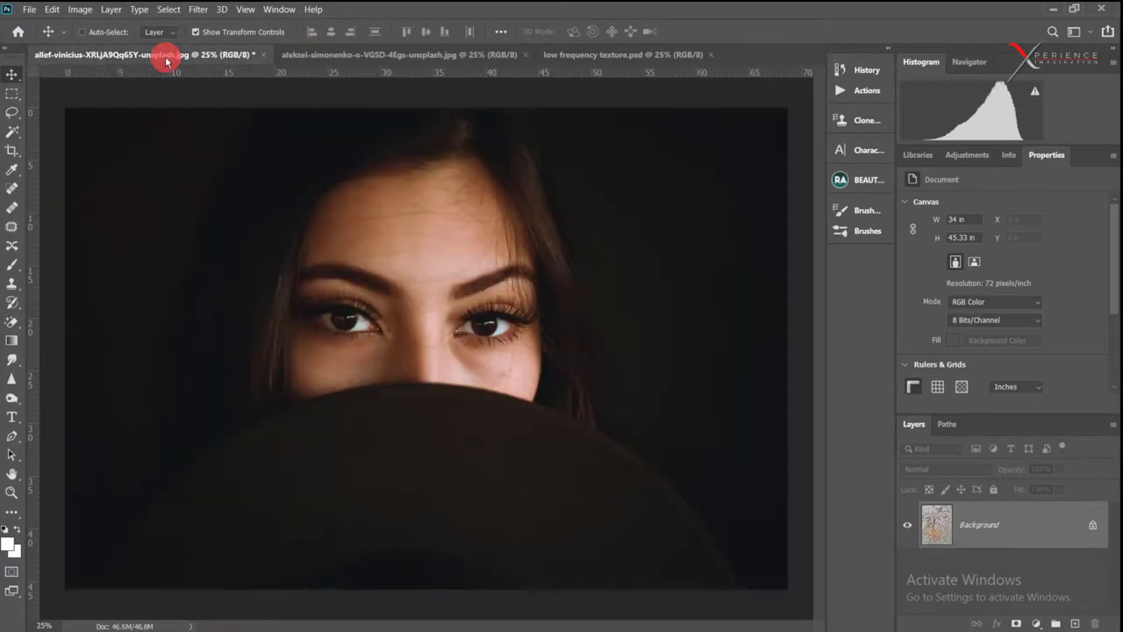
click(464, 54)
right_click(11, 93)
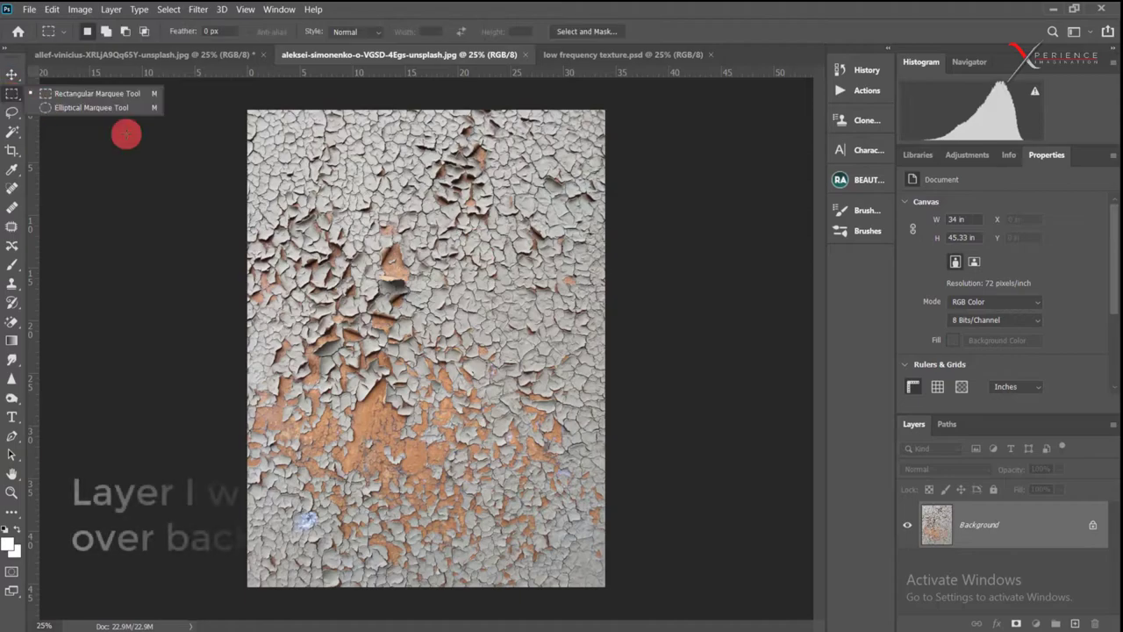
click(244, 99)
key(ctrl+a)
click(11, 74)
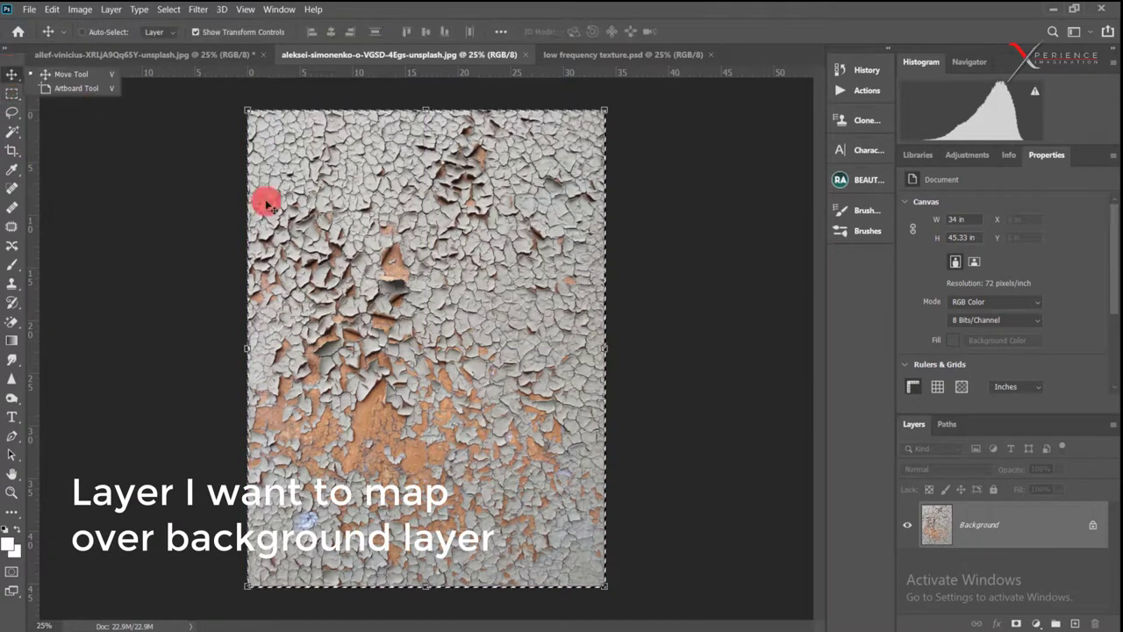
mouse_move(263, 201)
mouse_down()
mouse_move(225, 50)
mouse_move(469, 325)
mouse_move(323, 419)
mouse_move(476, 371)
mouse_up()
Rotate the texture near upright, then enlarge and position it across the face
key(ctrl+t)
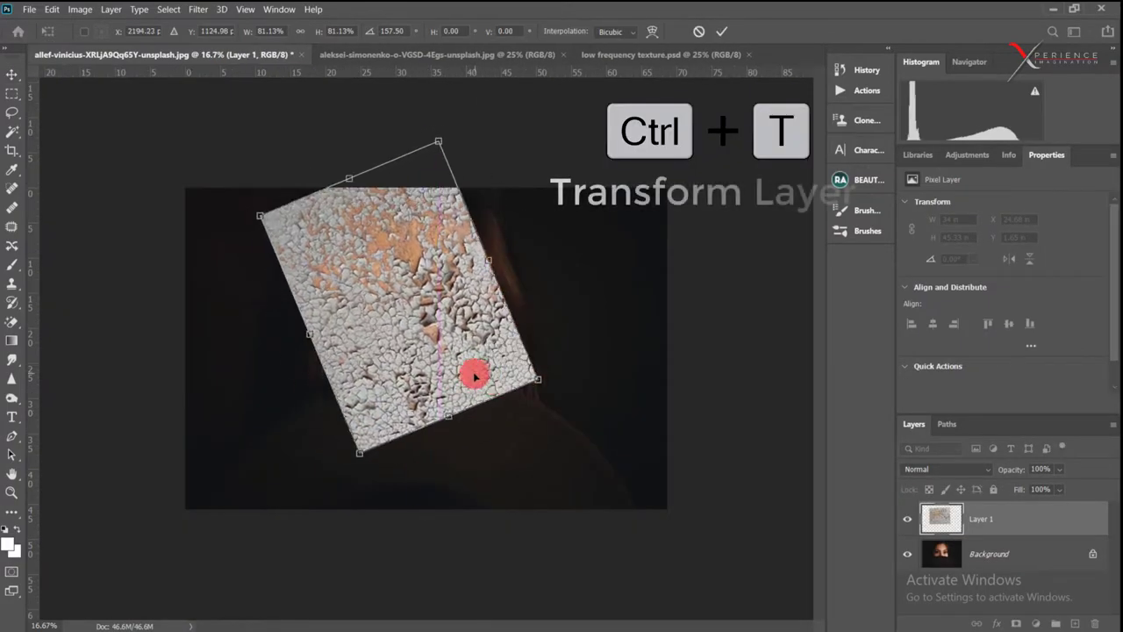
drag(1012, 464, 989, 464)
mouse_move(677, 419)
mouse_down()
mouse_move(459, 311)
mouse_move(477, 368)
mouse_move(476, 359)
mouse_up()
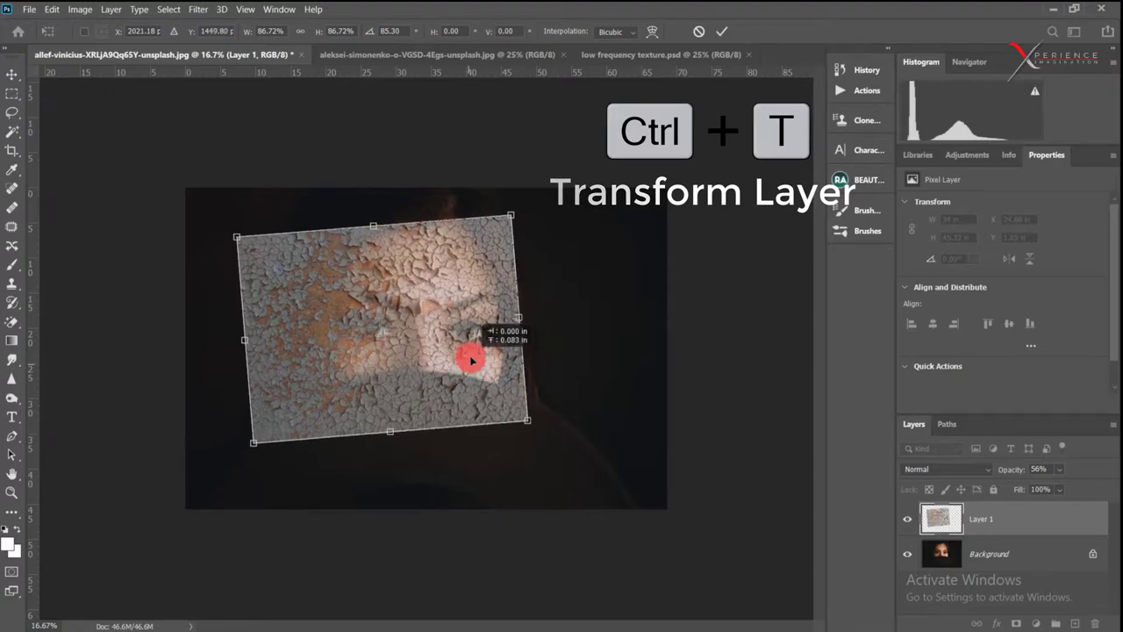
drag(252, 443, 296, 409)
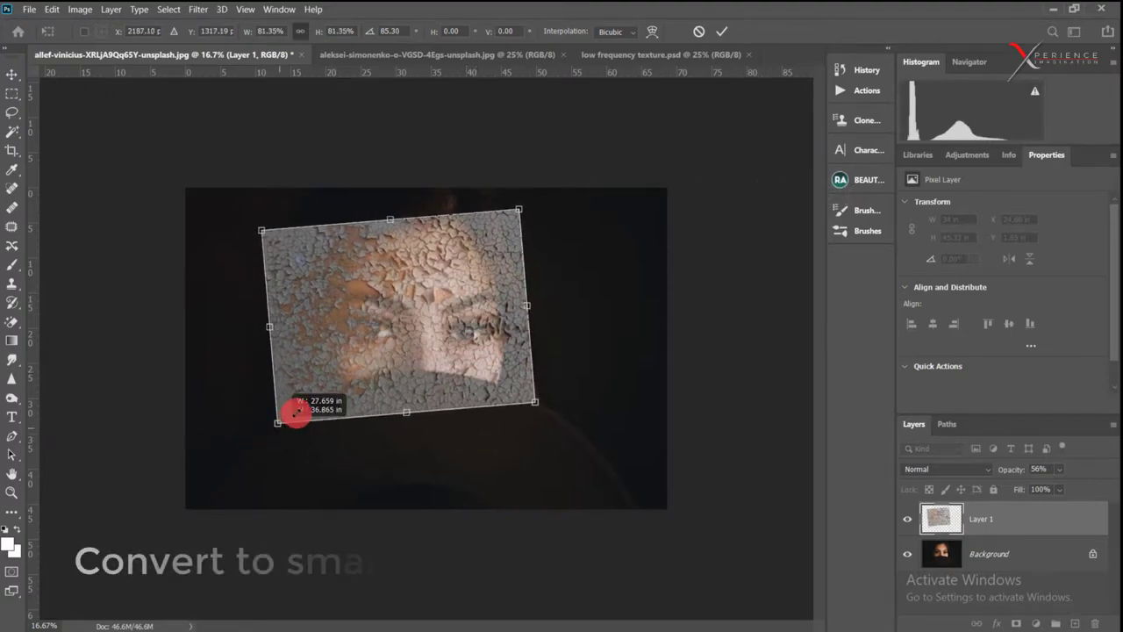
key(Return)
Convert Layer 1 to a smart object and apply Displace at scale 25 using low frequency texture.psd
right_click(968, 518)
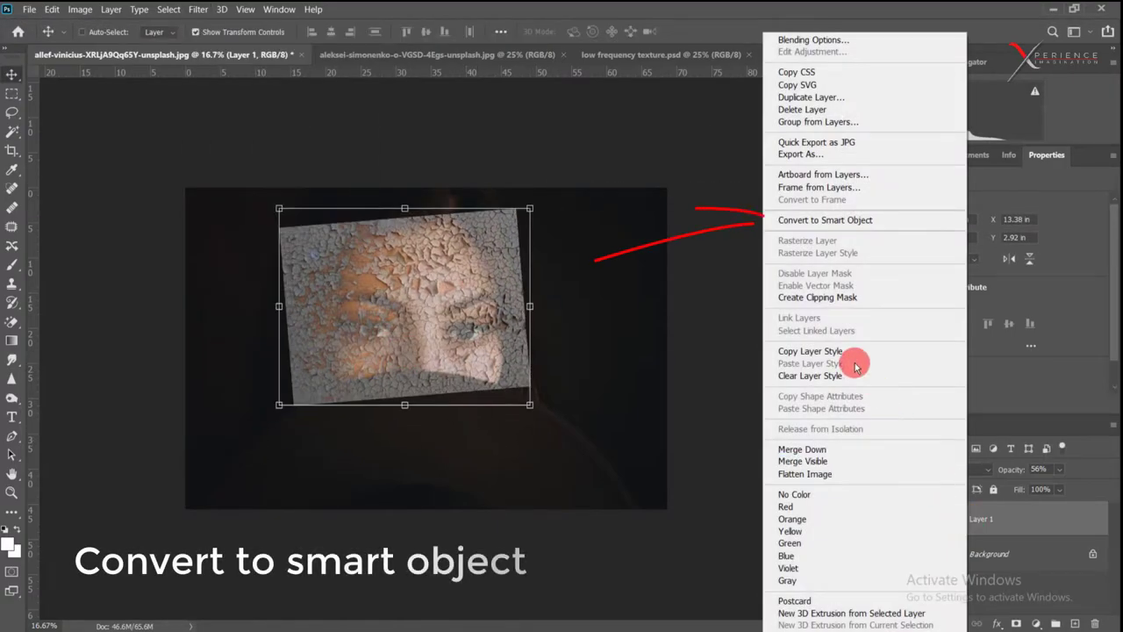
click(835, 223)
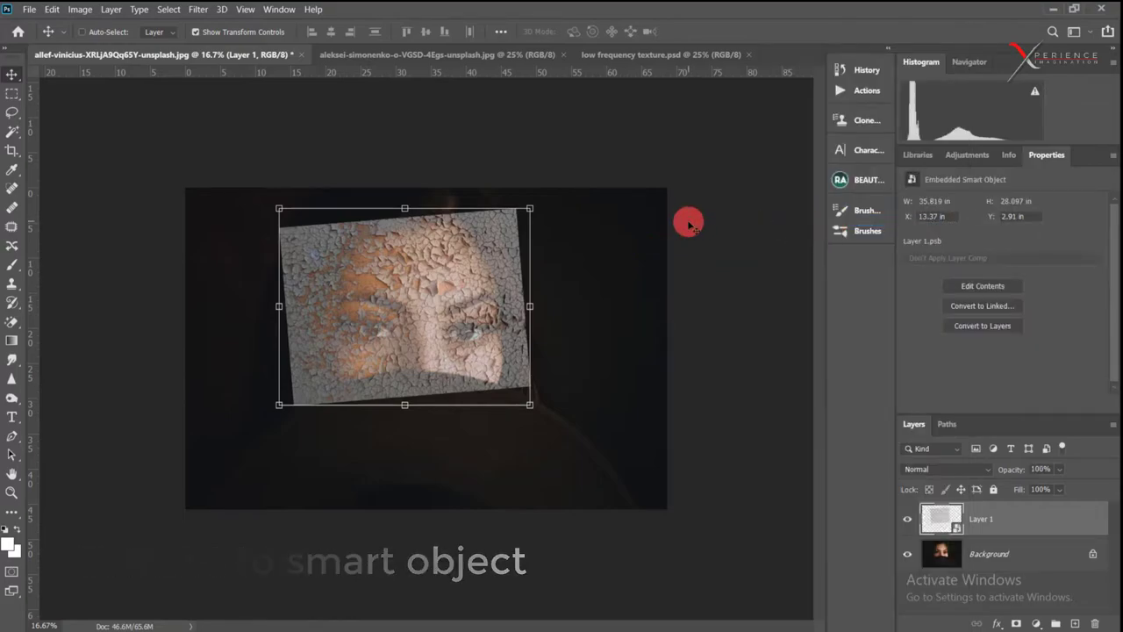
click(199, 9)
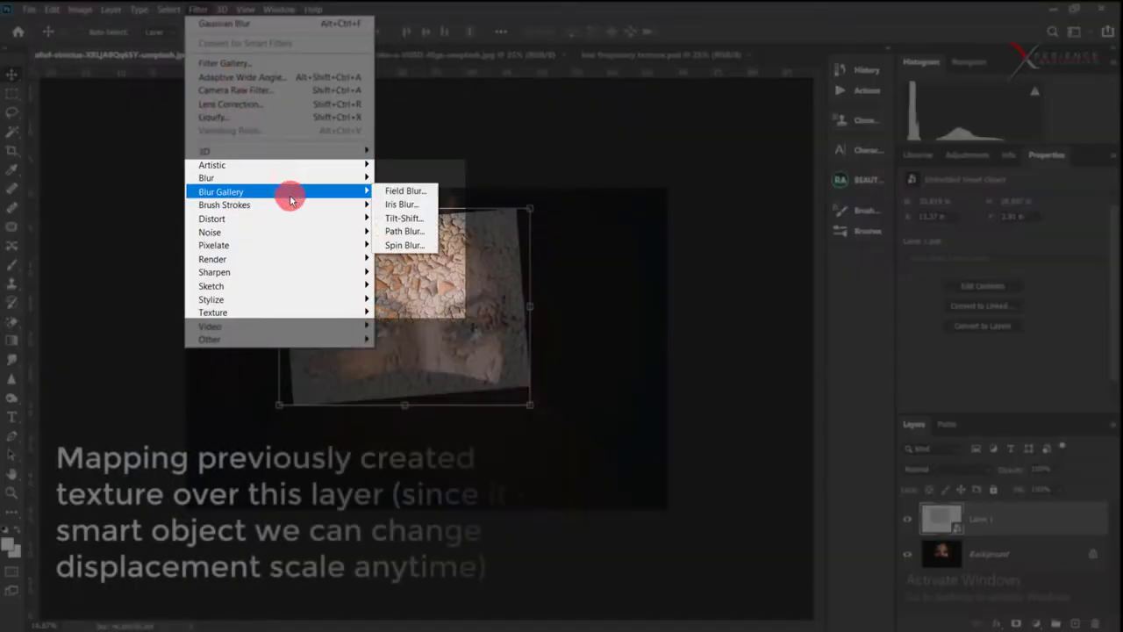
click(400, 221)
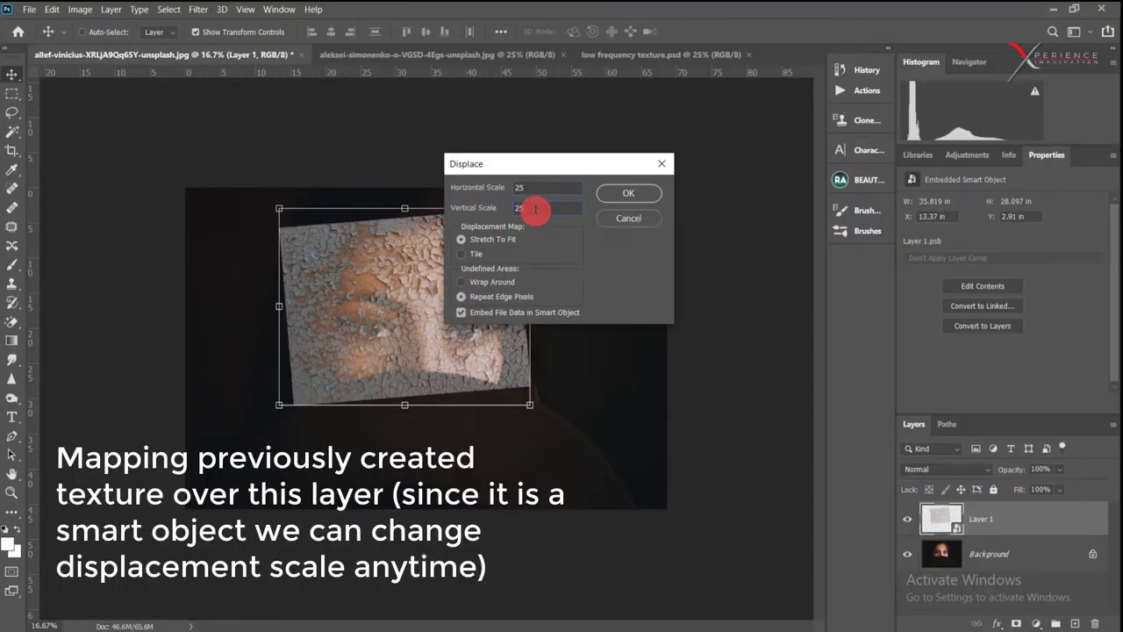
click(638, 204)
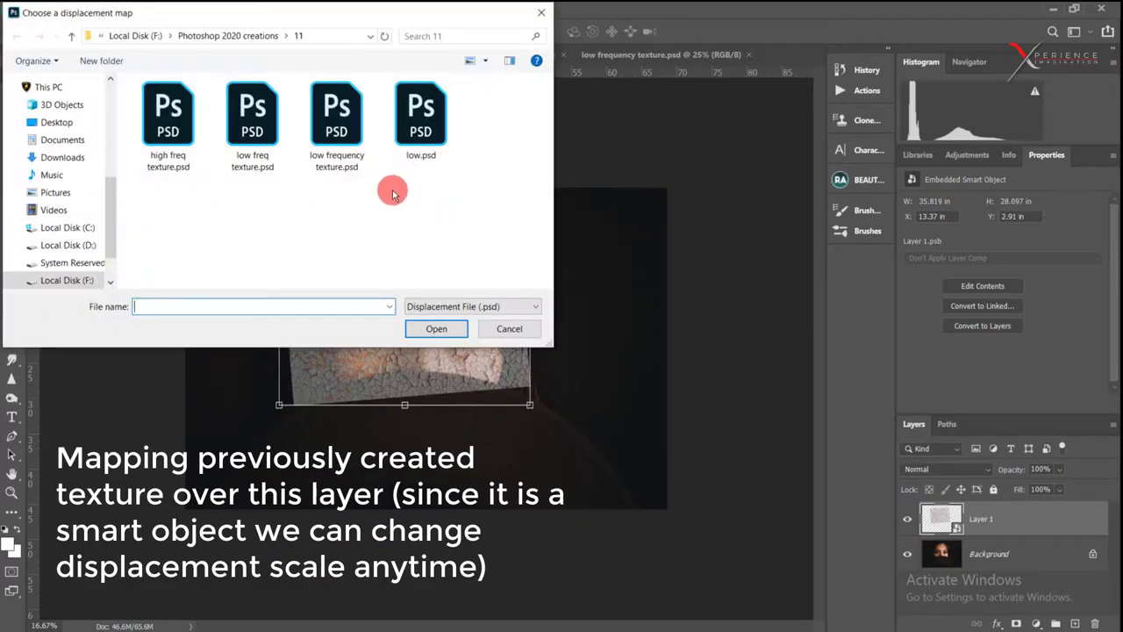
click(338, 158)
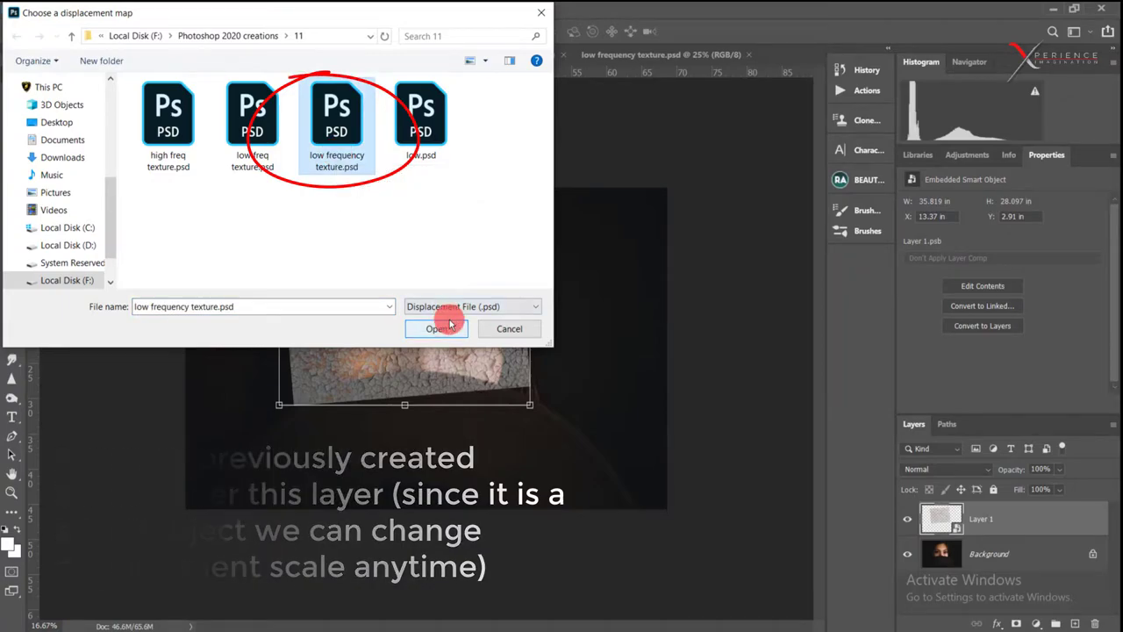
click(436, 329)
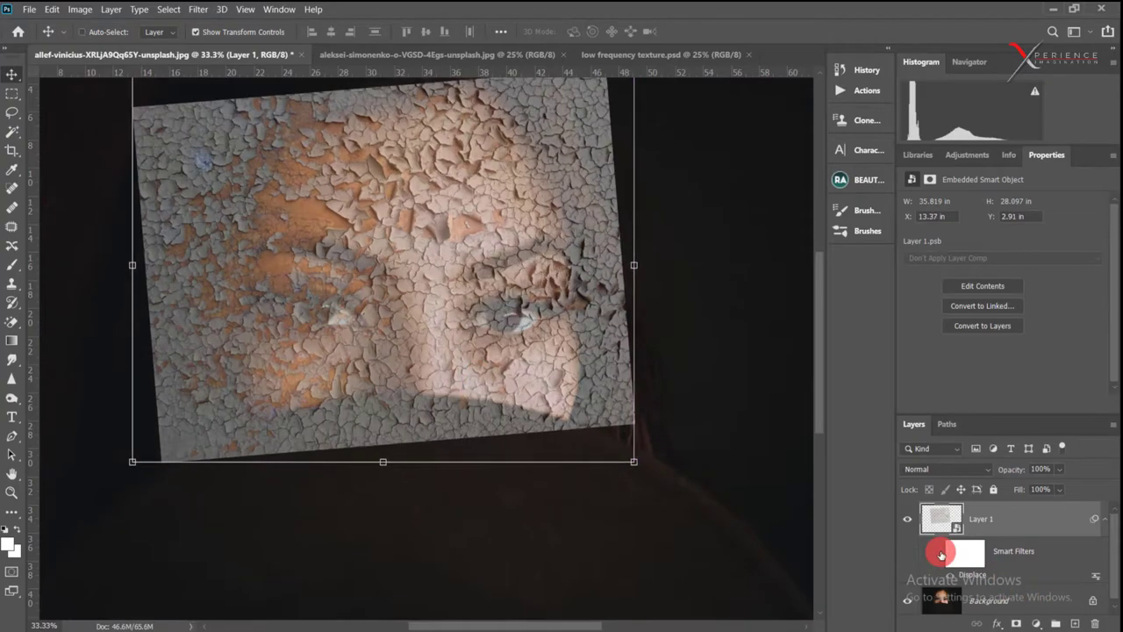
Raise the texture to 100% opacity inside Layer 1's smart object, save it, and return to the portrait
key(ctrl+plus)
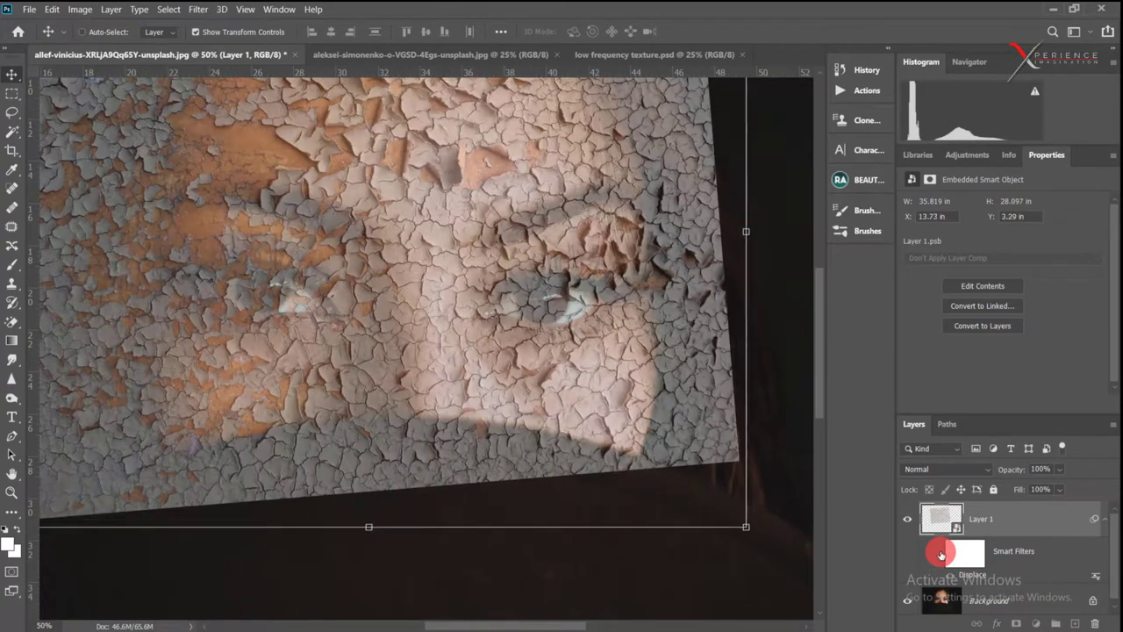
key(ctrl+minus)
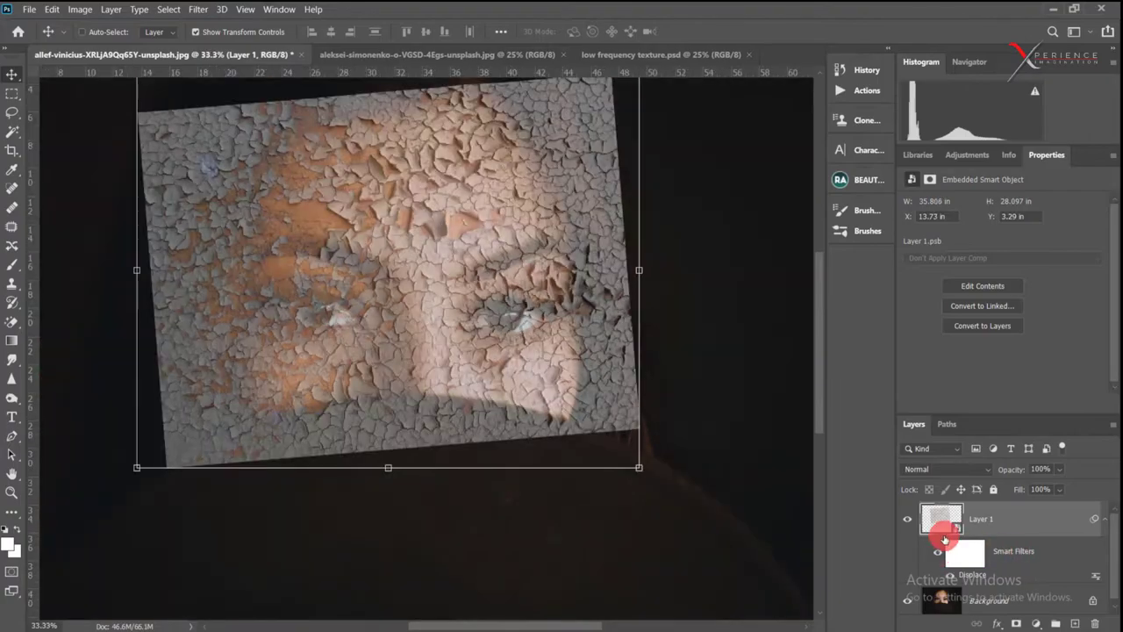
double_click(936, 524)
drag(1006, 479, 1111, 466)
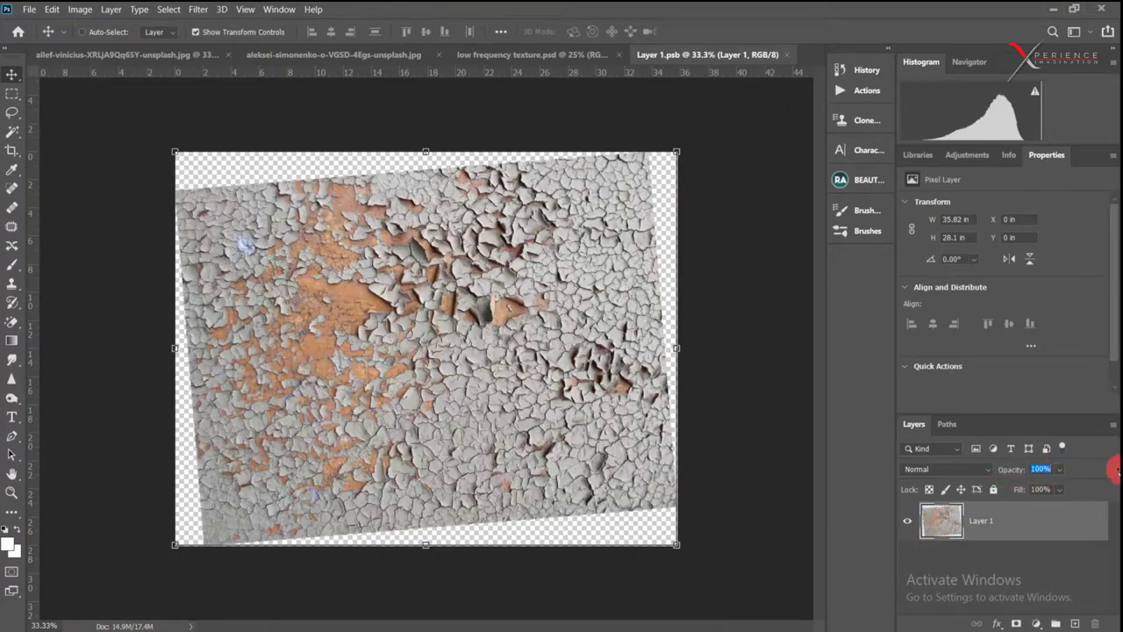
key(ctrl+s)
key(ctrl+Tab)
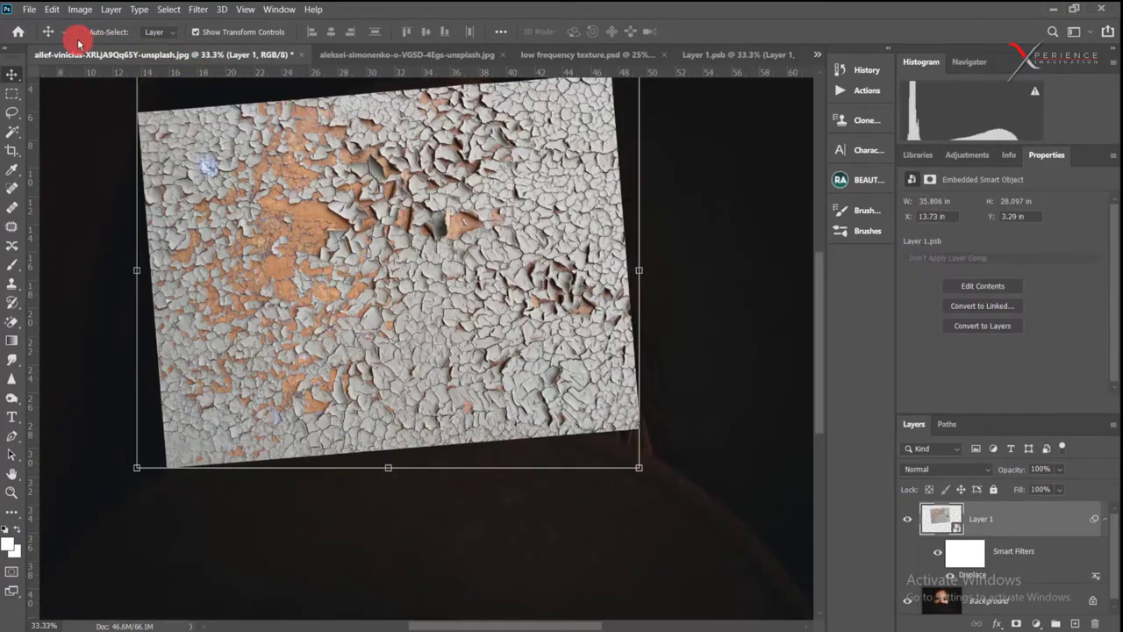
click(997, 623)
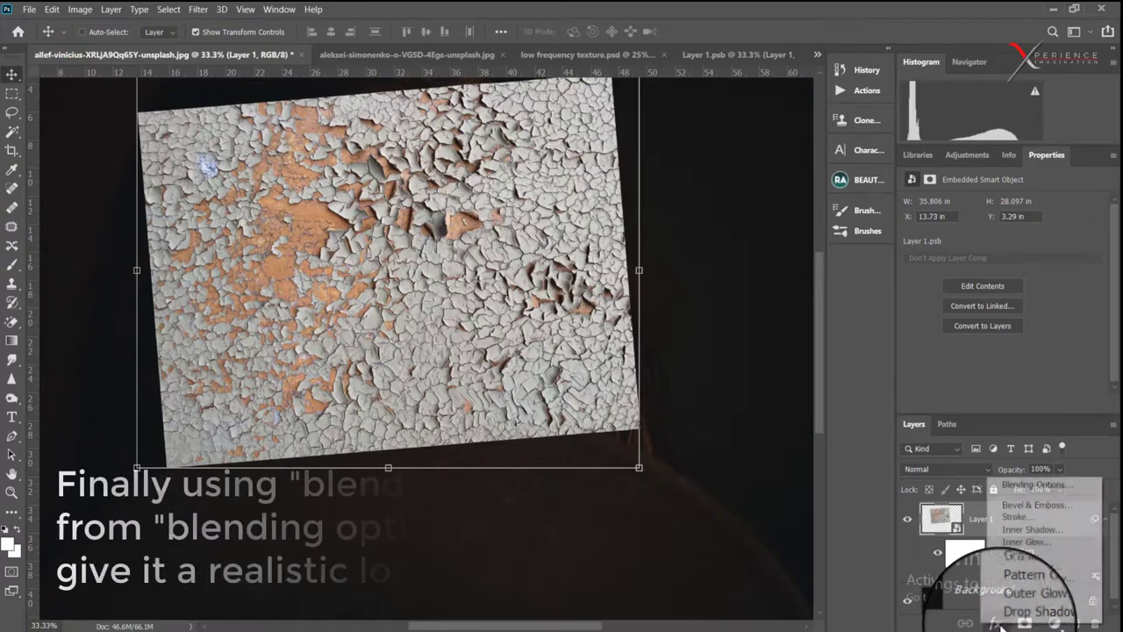
Add Bevel & Emboss to Layer 1, split its Blend If underlying slider to 27/182, then duplicate it
click(1028, 488)
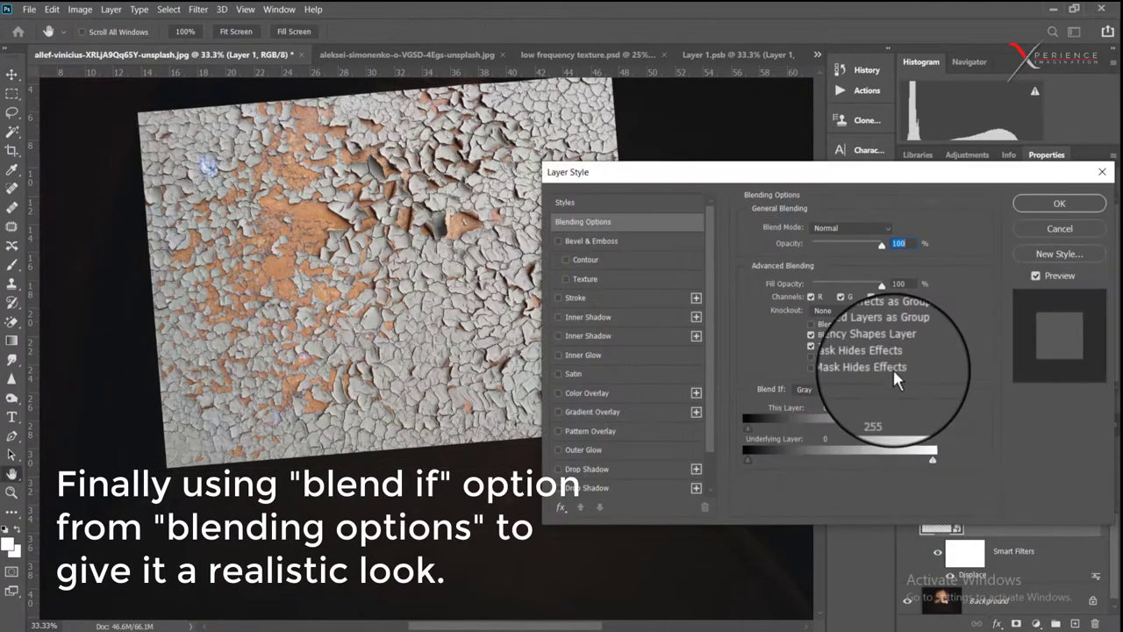
click(597, 243)
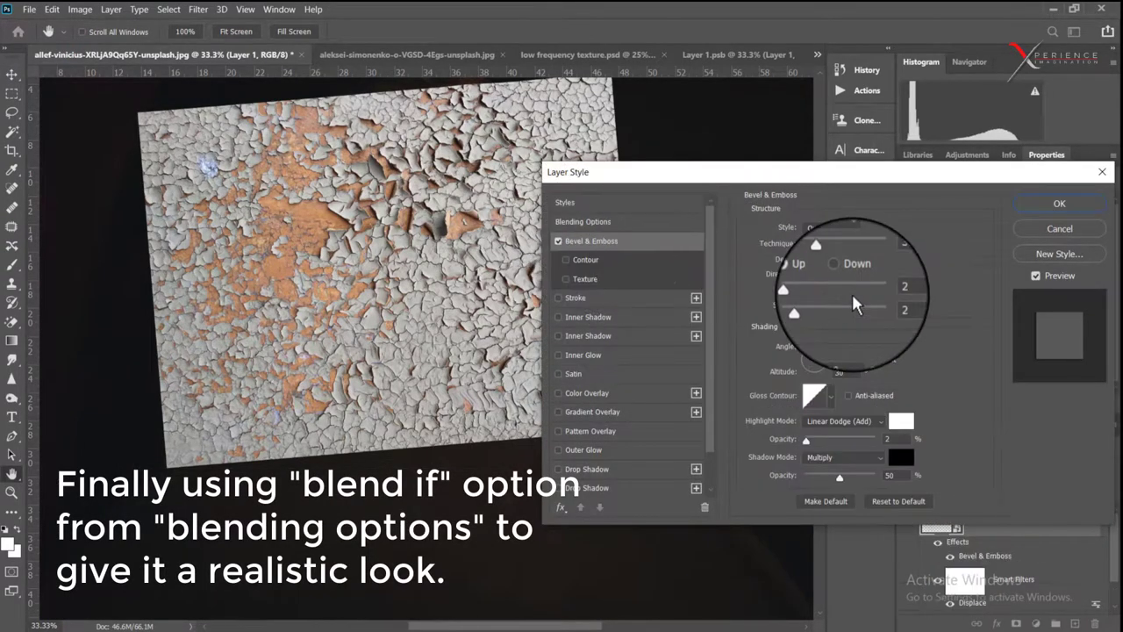
click(580, 222)
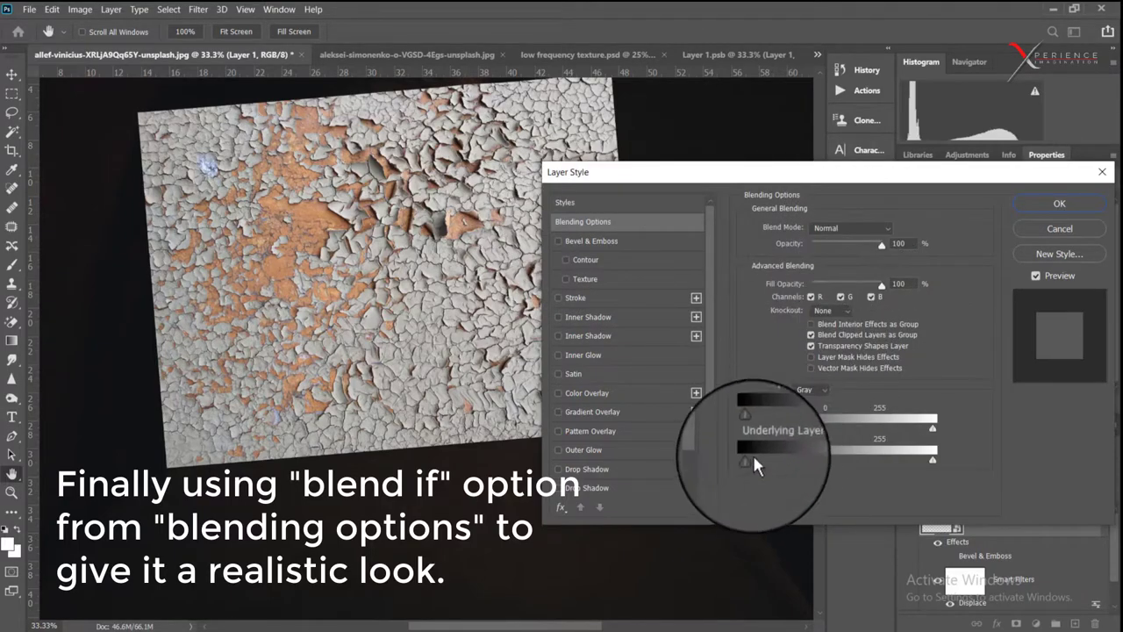
mouse_move(748, 459)
mouse_down()
mouse_move(790, 459)
mouse_move(764, 459)
mouse_up()
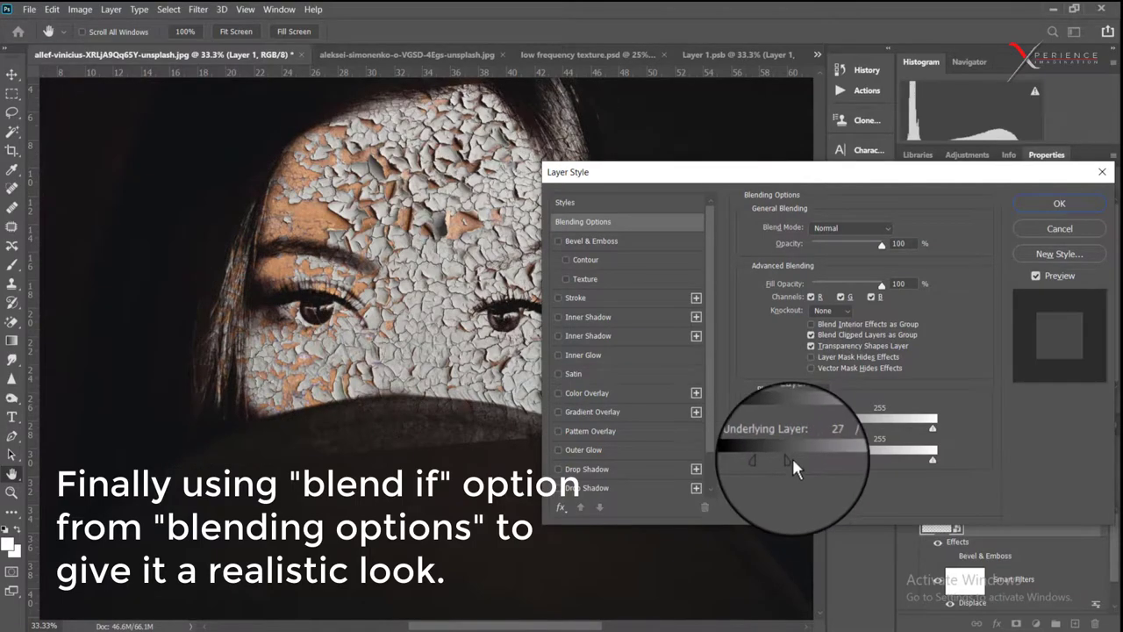
drag(797, 455, 891, 471)
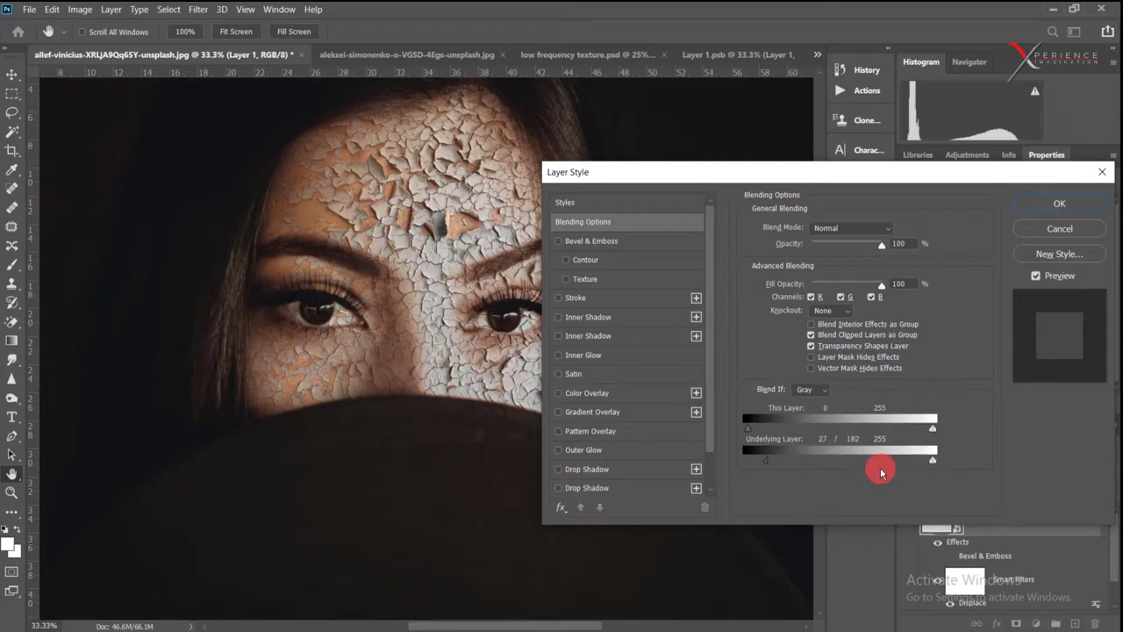
click(1058, 203)
key(ctrl+j)
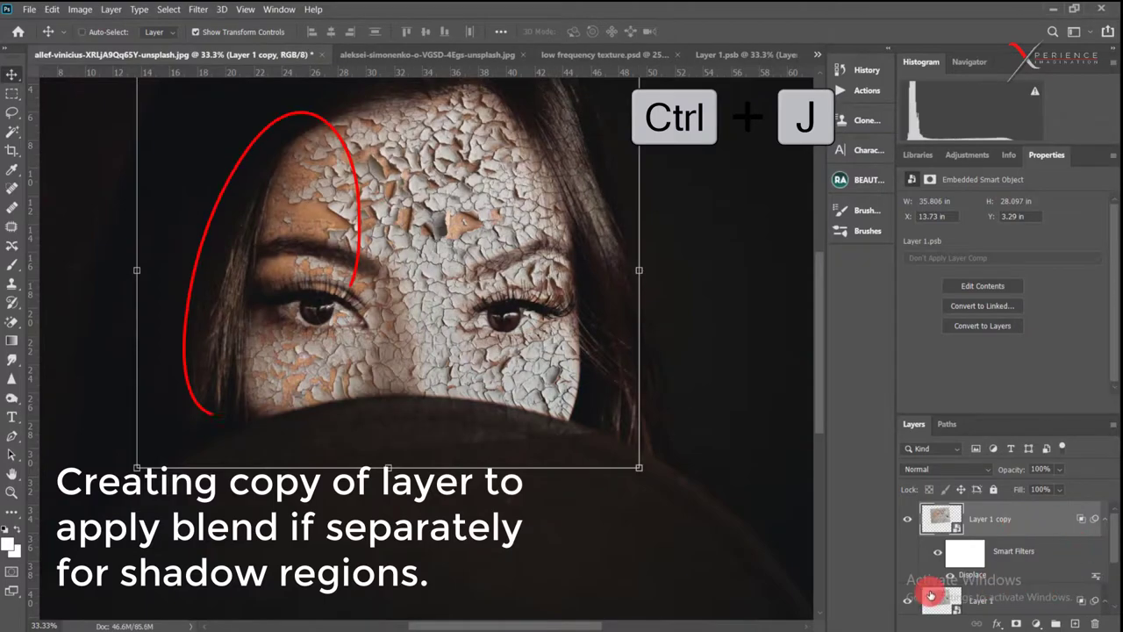
Hide Layer 1 and narrow Layer 1 copy's Blend If underlying split to 26/113
click(1020, 531)
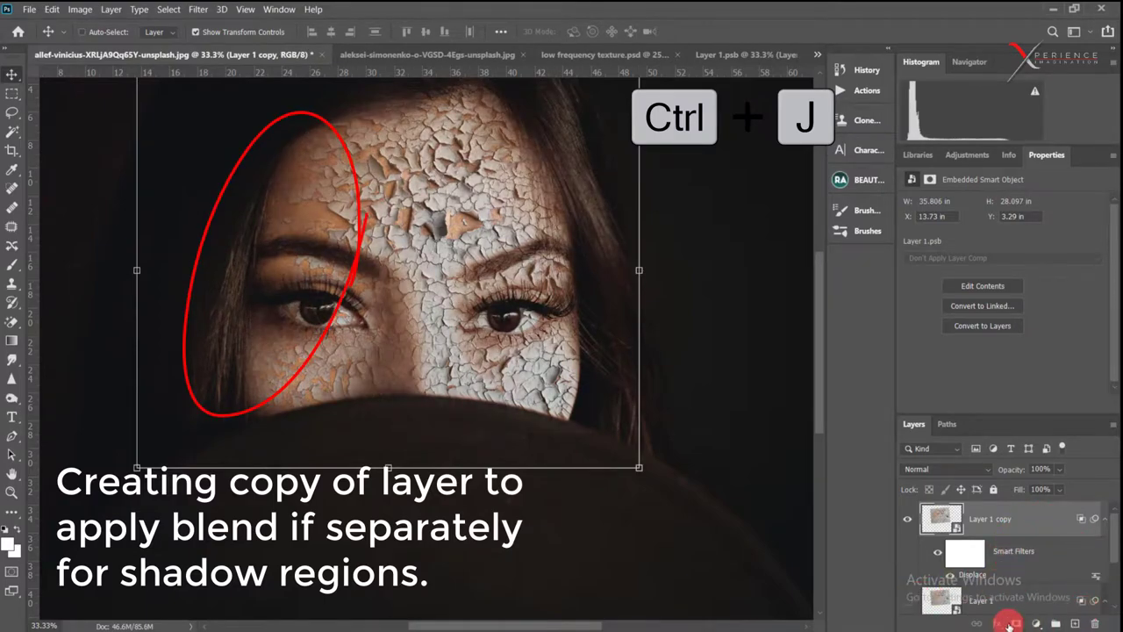
click(1008, 624)
click(1027, 483)
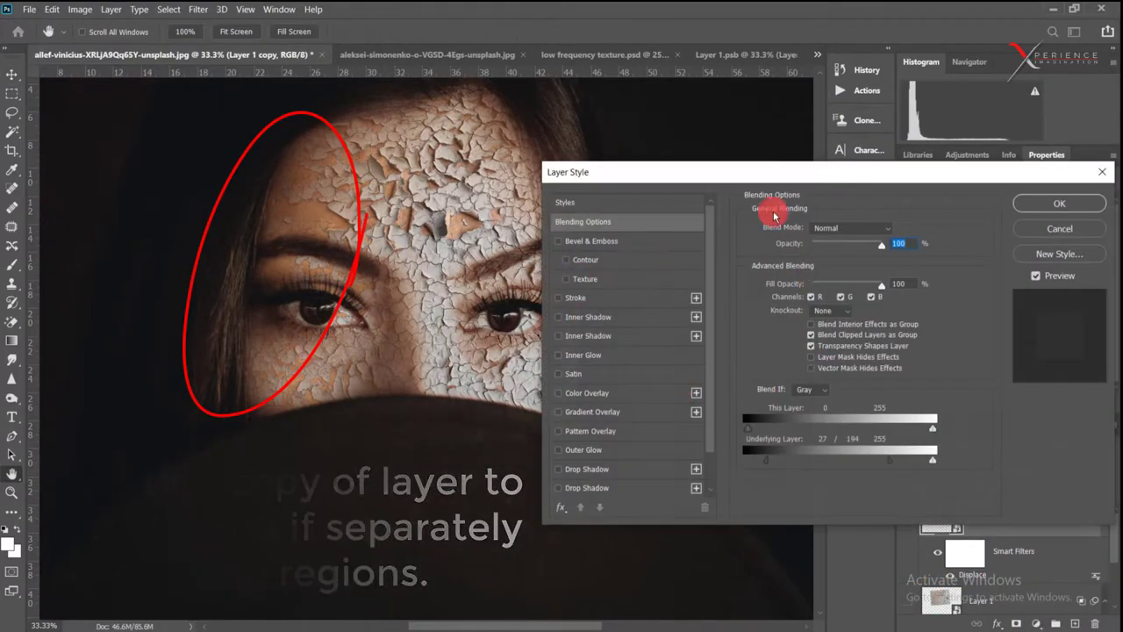
drag(753, 172, 935, 152)
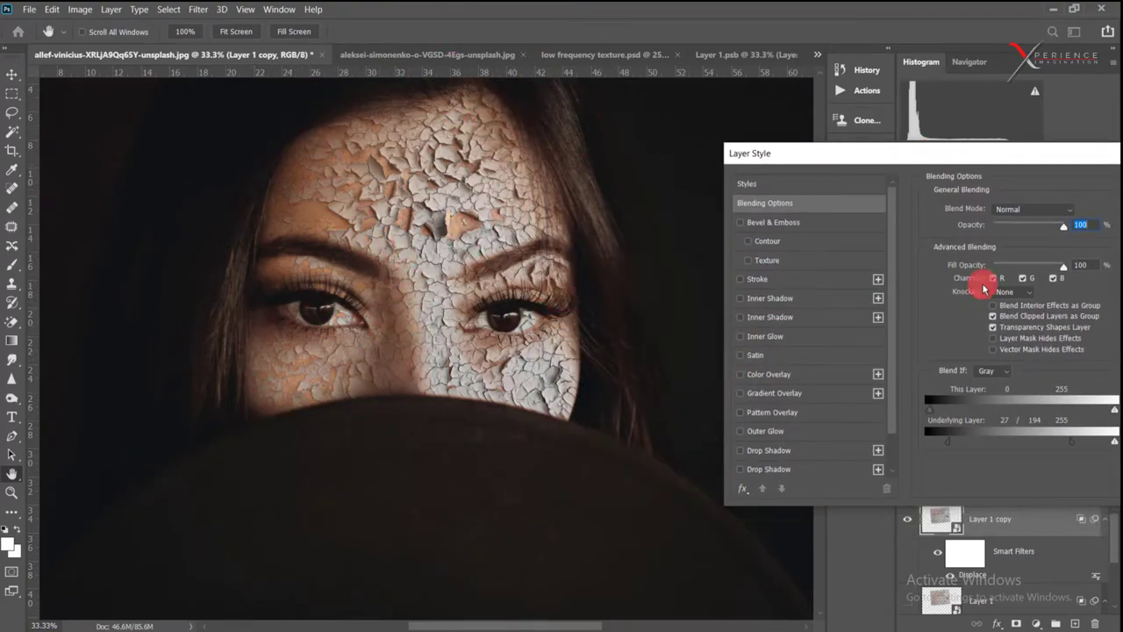
drag(1052, 445, 950, 443)
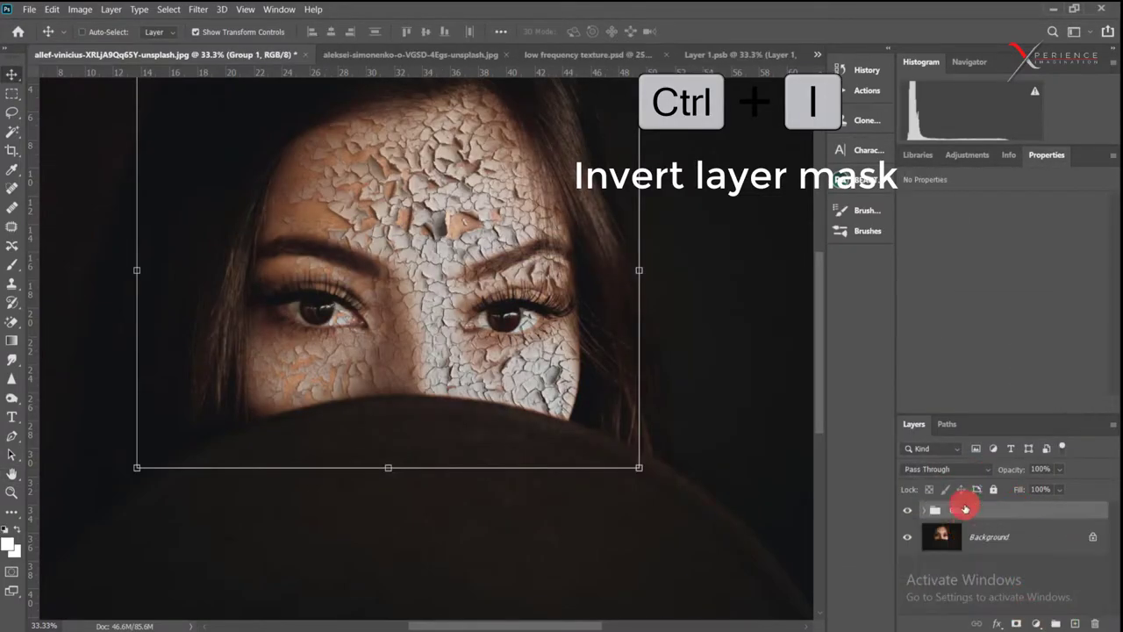
Mask Layer 1 and paint black along the hairline and face edges
click(1017, 530)
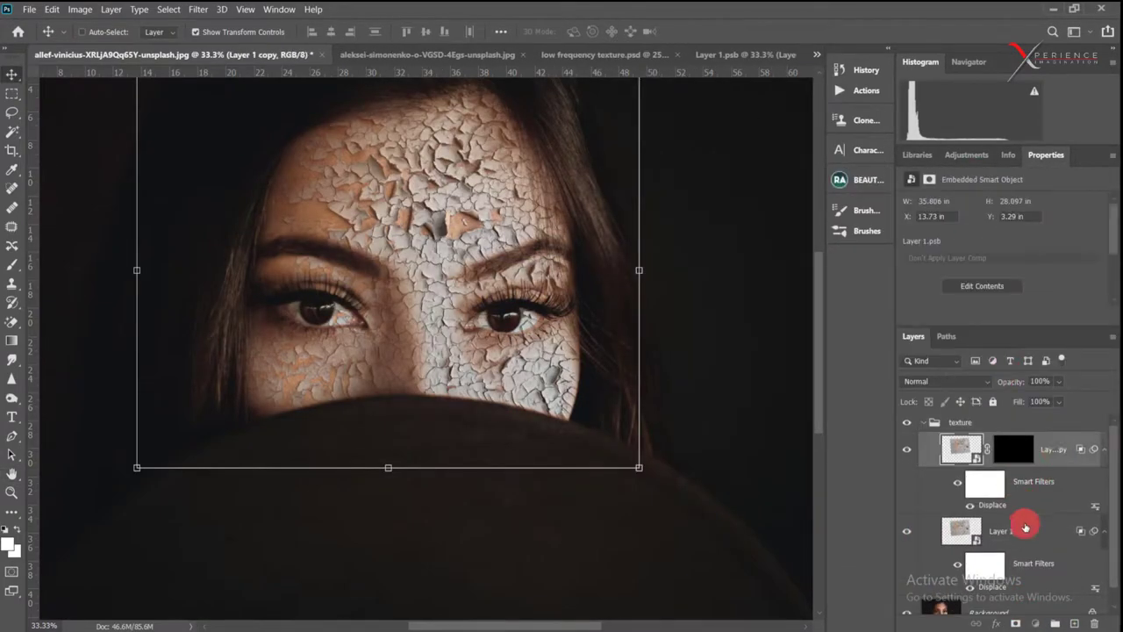
click(1017, 623)
key(b)
right_click(371, 439)
key(Escape)
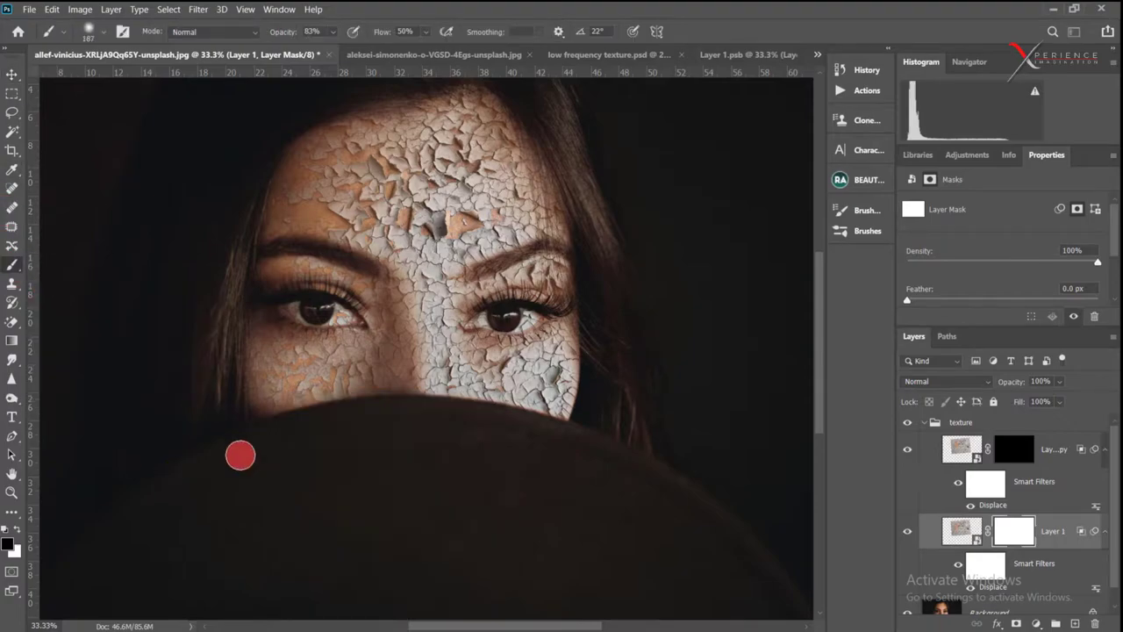
mouse_move(588, 447)
mouse_down()
mouse_move(381, 429)
mouse_move(240, 196)
mouse_up()
scroll(351, 193, up, 3)
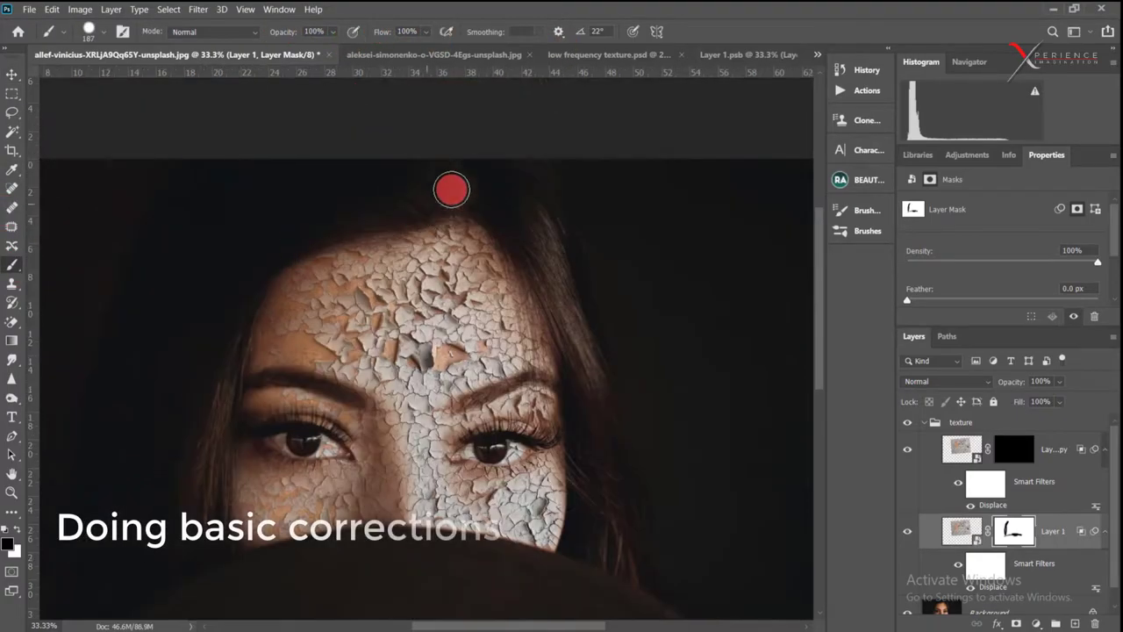
drag(563, 278, 596, 471)
Zoom in on the eyes and duplicate the Layer 1 copy texture layer
key(ctrl+plus)
key(ctrl+plus)
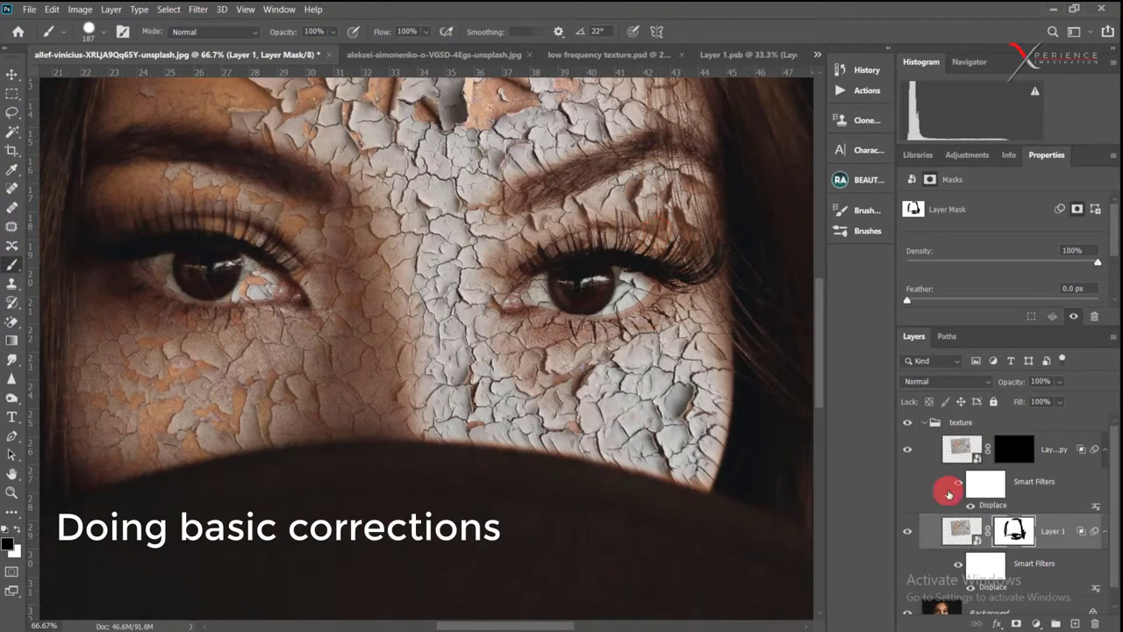
click(959, 461)
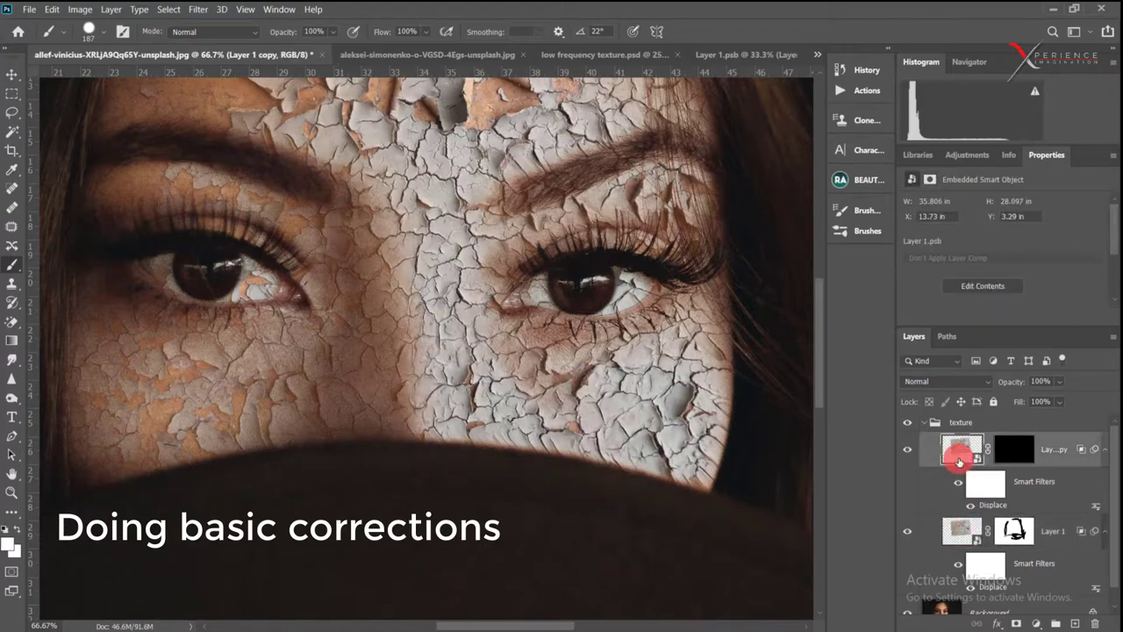
key(ctrl+j)
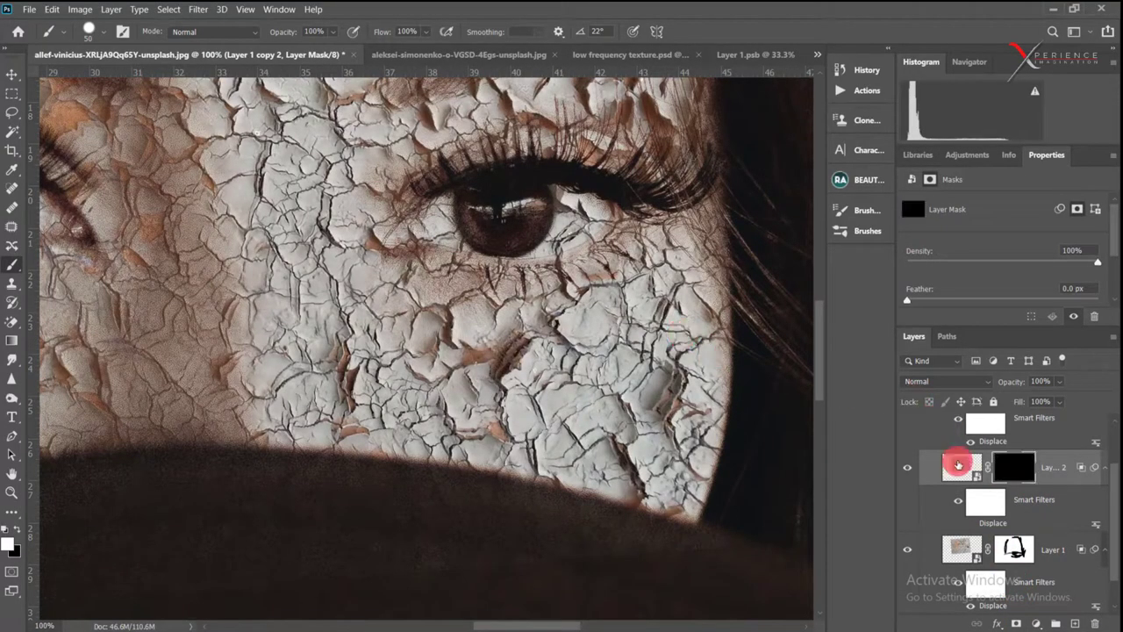
Give Layer 1 copy 2 a black mask and paint cracks back along the cheek at 77% flow
click(340, 439)
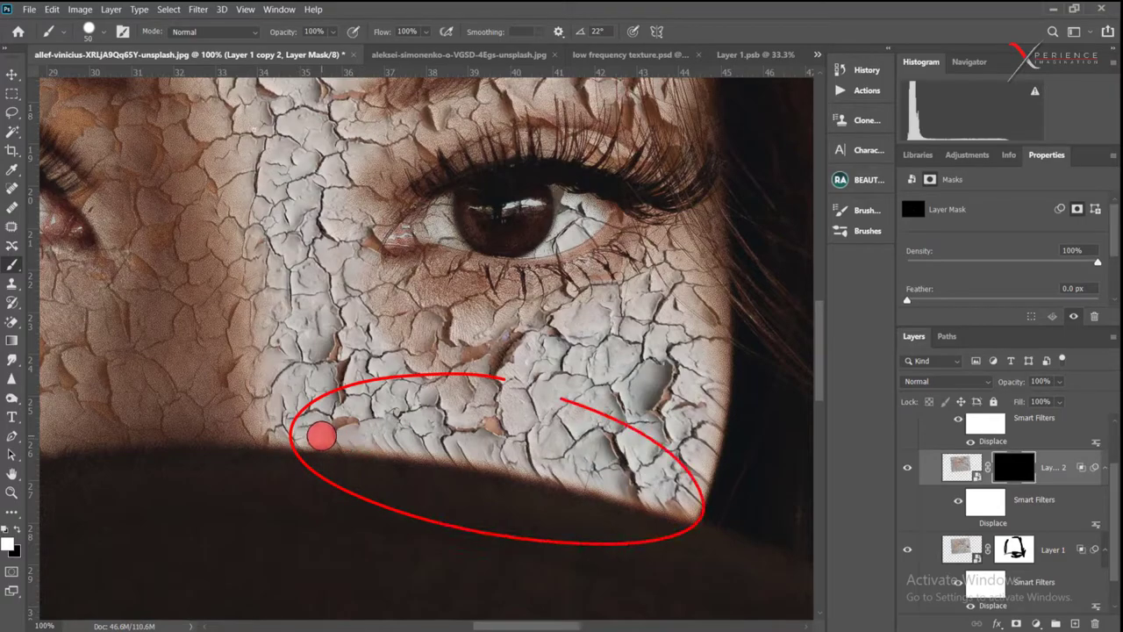
right_click(456, 426)
click(294, 434)
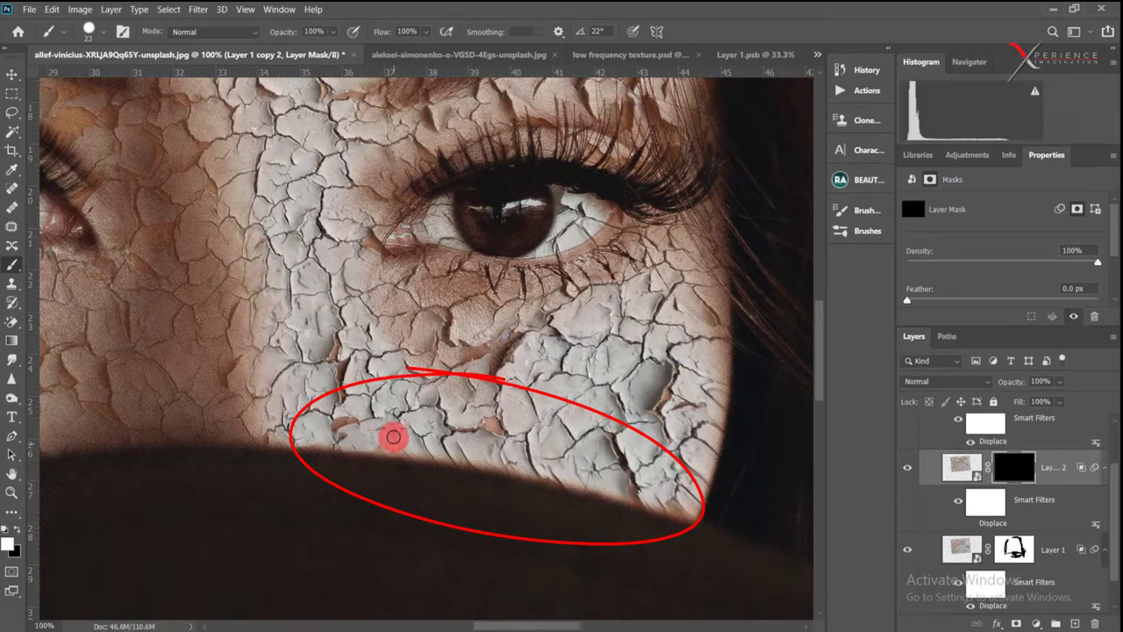
right_click(639, 500)
click(513, 451)
key(shift+7)
key(shift+7)
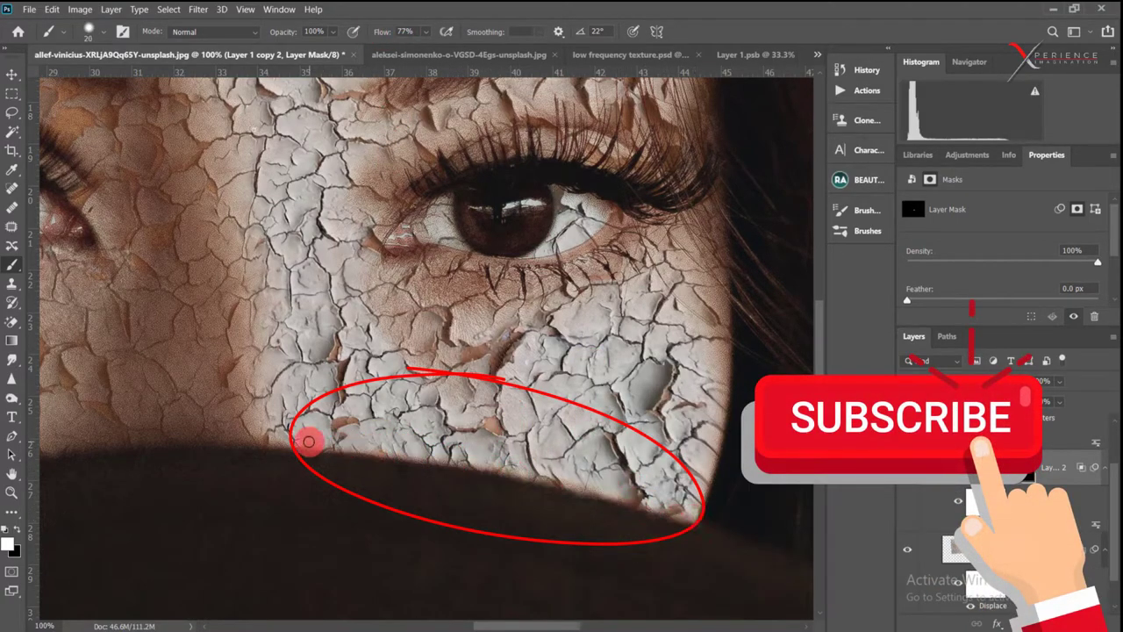
drag(290, 454, 554, 498)
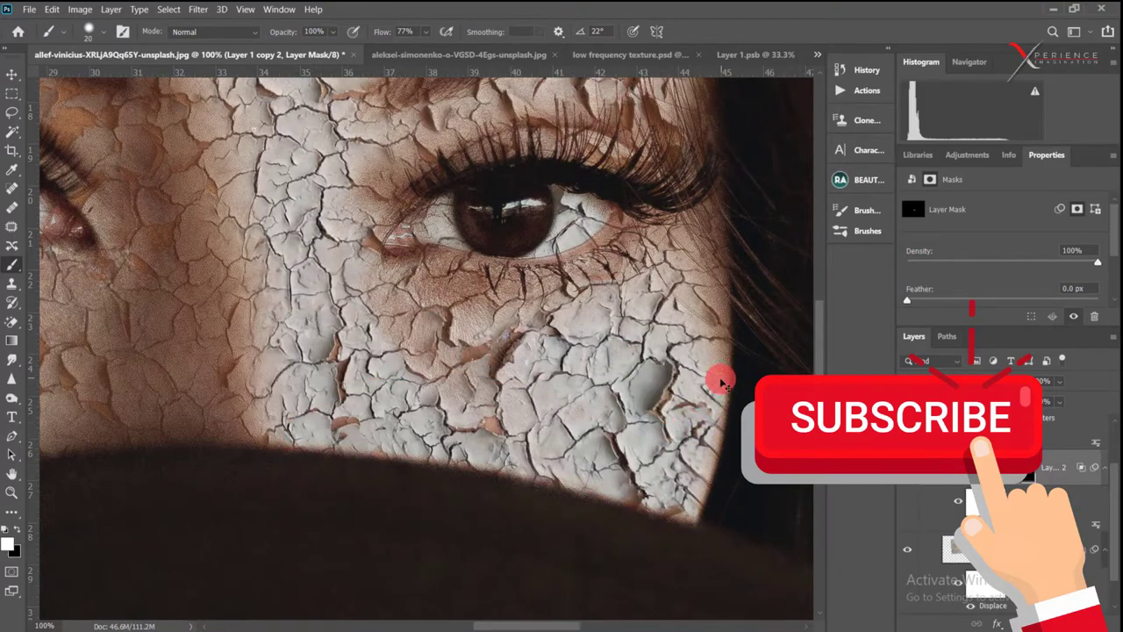
Zoom out to the whole face and select the other texture layer
key(ctrl+minus)
click(1057, 468)
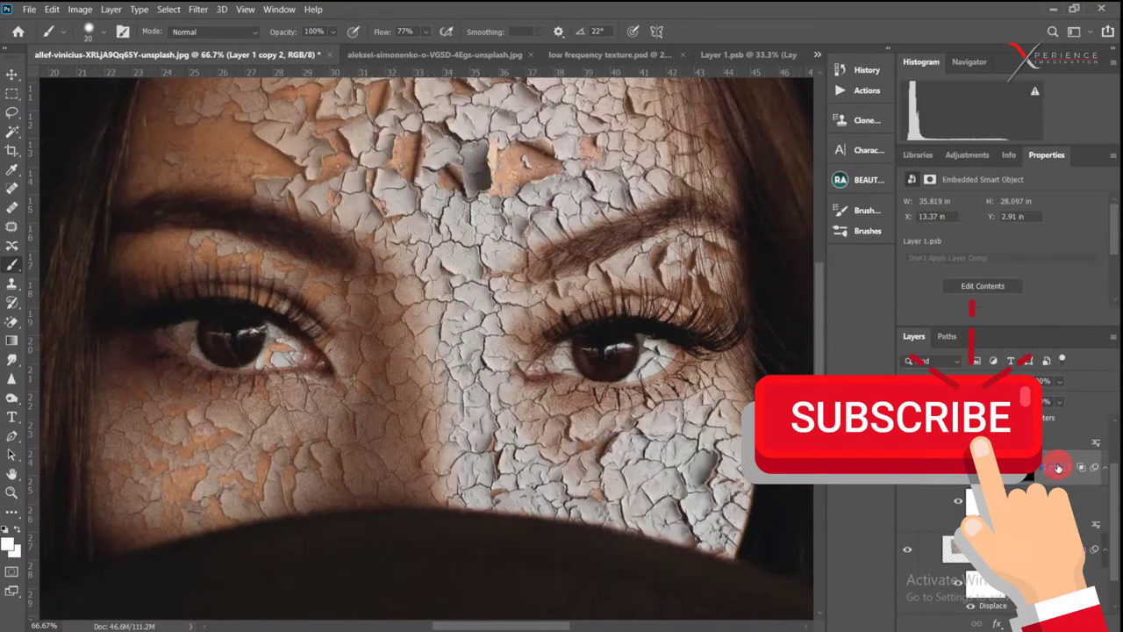
click(1055, 450)
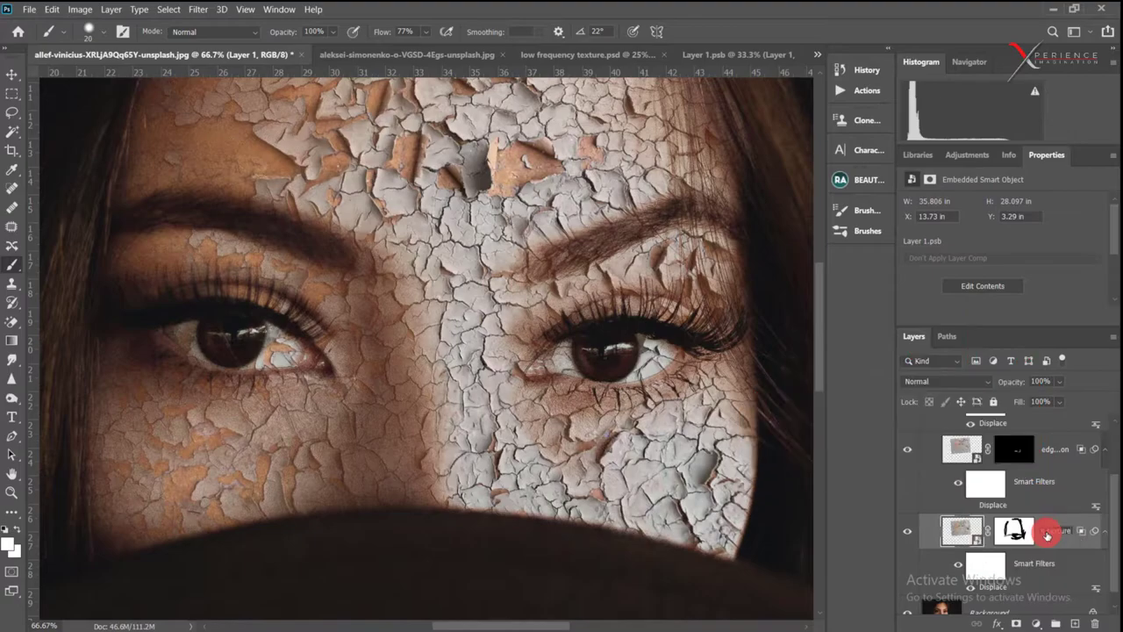
Target the shadow texture layer's mask and lower the soft brush's flow and opacity
key(Return)
click(1013, 449)
key(ctrl+plus)
key(ctrl+plus)
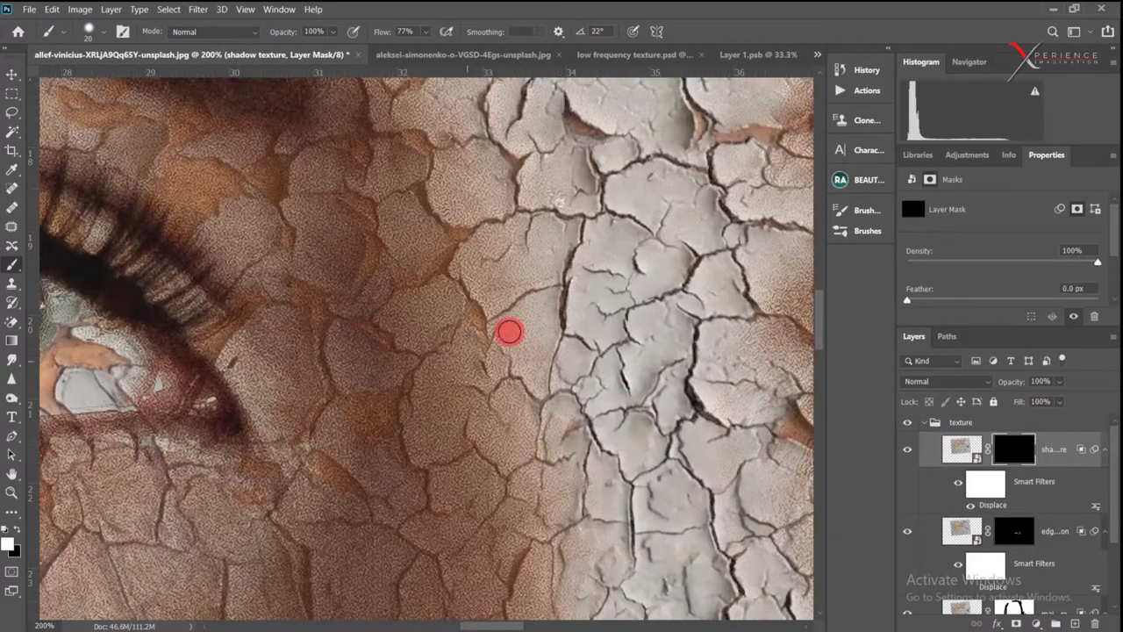
right_click(503, 235)
right_click(562, 296)
key(6)
key(4)
click(531, 262)
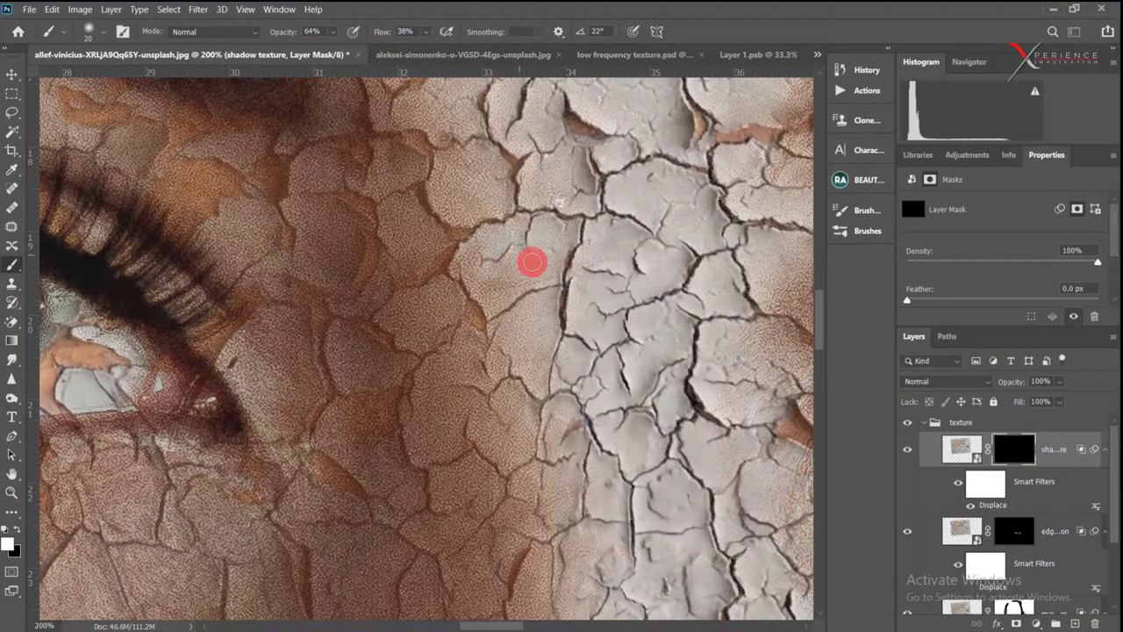
key(ctrl+minus)
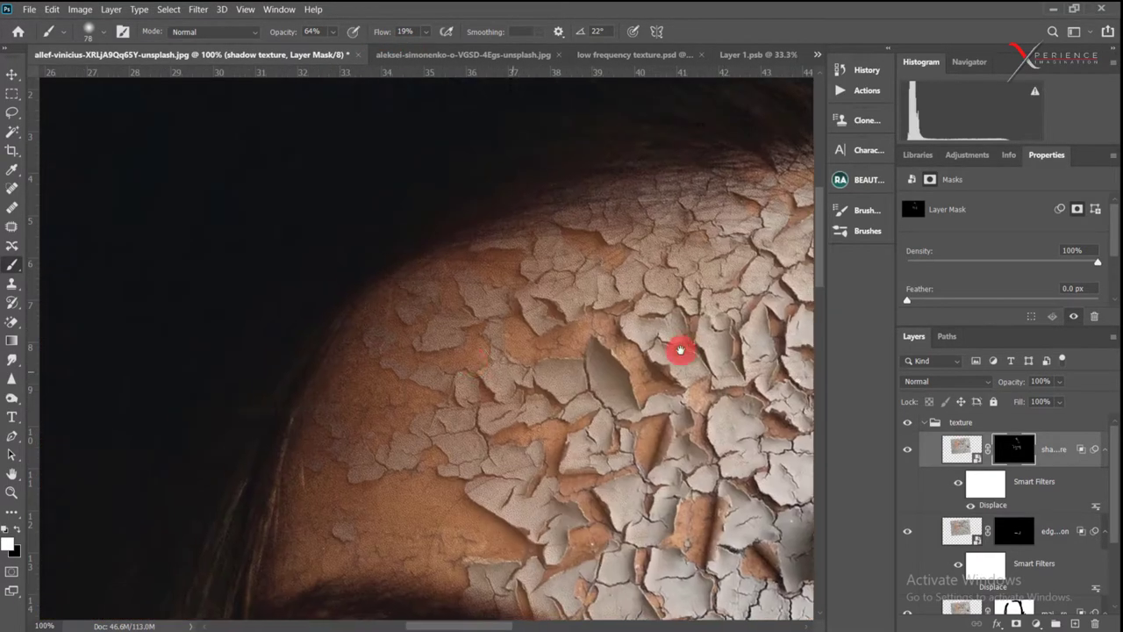
Paint cracks back in on the forehead and lower-left cheek, dropping brush opacity to 53%
mouse_move(680, 350)
mouse_down()
mouse_move(358, 451)
mouse_move(609, 328)
mouse_up()
scroll(556, 368, down, 3)
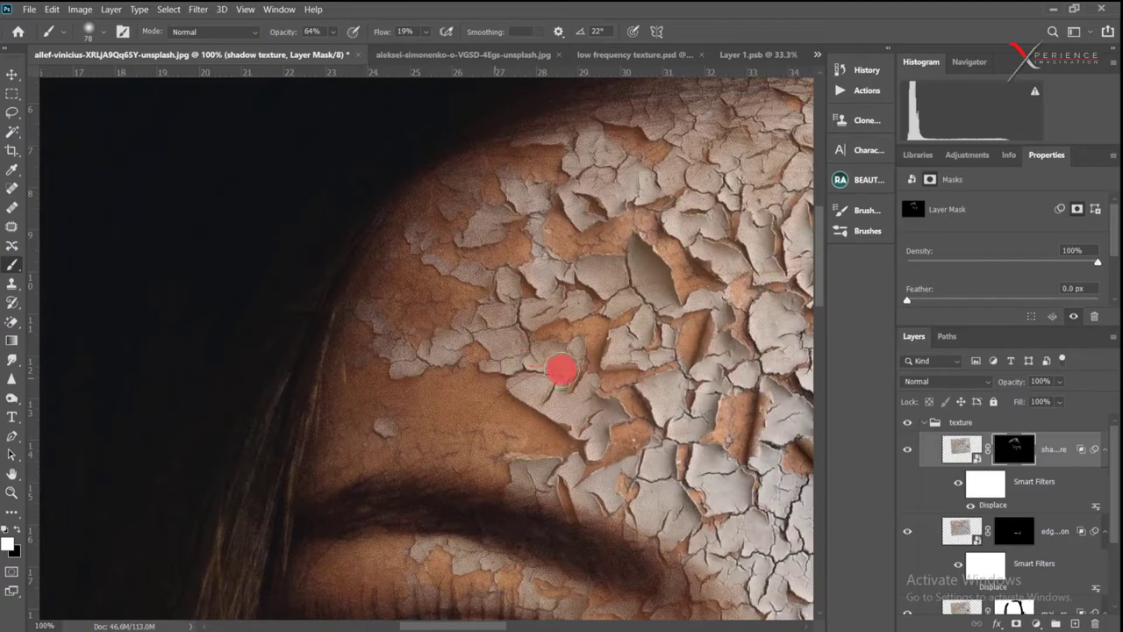
scroll(609, 282, left, 5)
scroll(608, 282, down, 2)
scroll(426, 333, down, 2)
scroll(426, 333, left, 3)
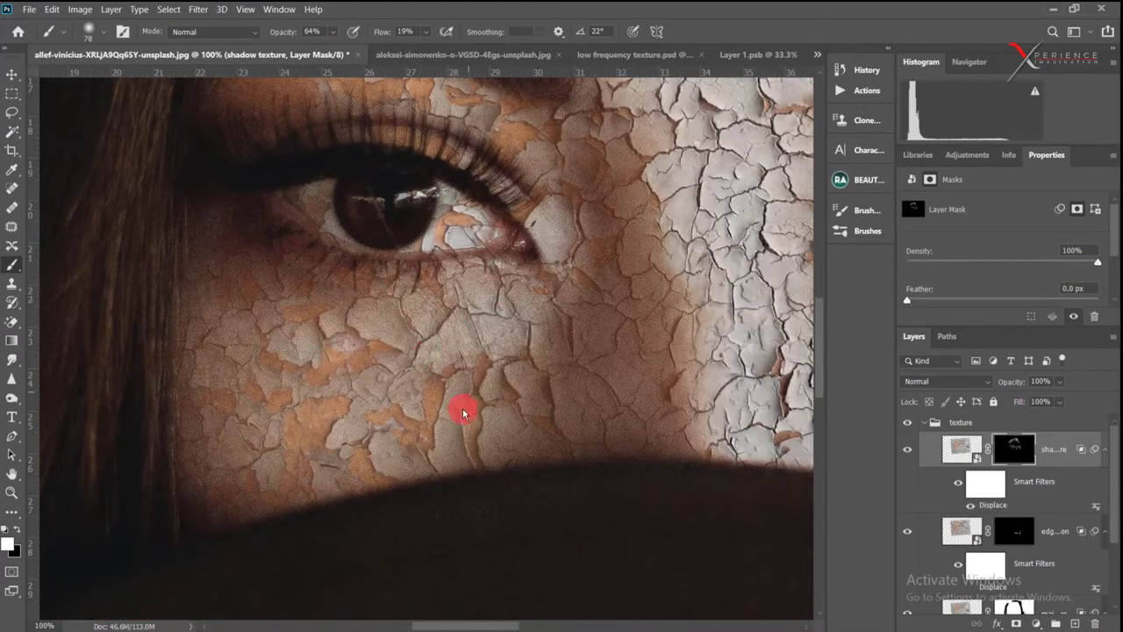
scroll(464, 409, down, 2)
drag(163, 238, 232, 460)
key(5)
key(3)
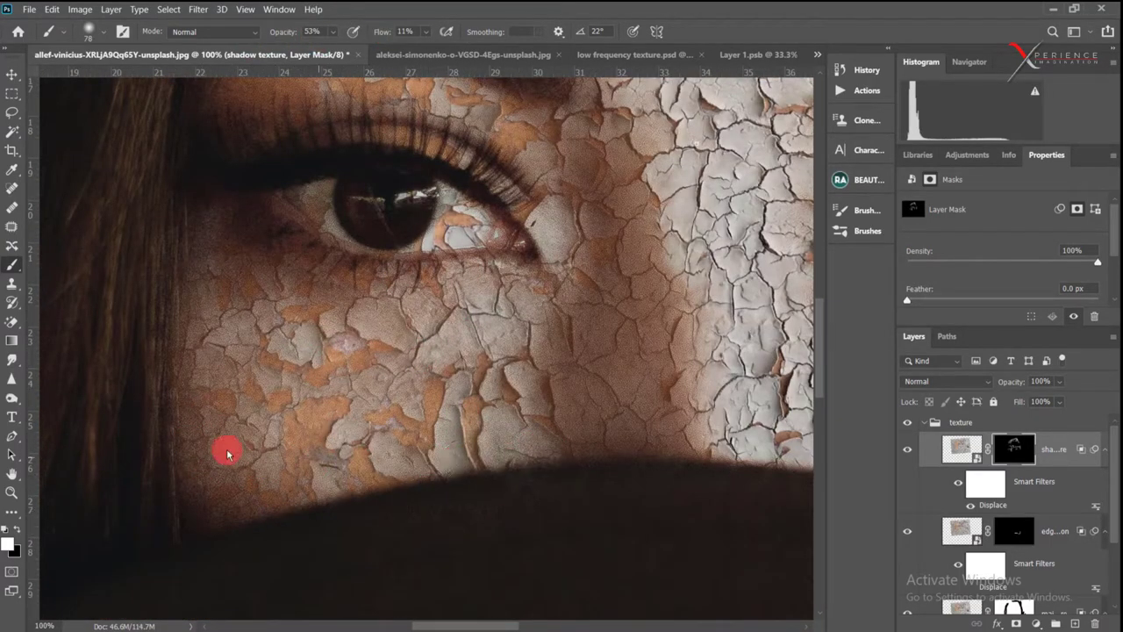
Blend shadow texture with Multiply at 100% fill, then select the main texture layer
key(ctrl+0)
click(956, 381)
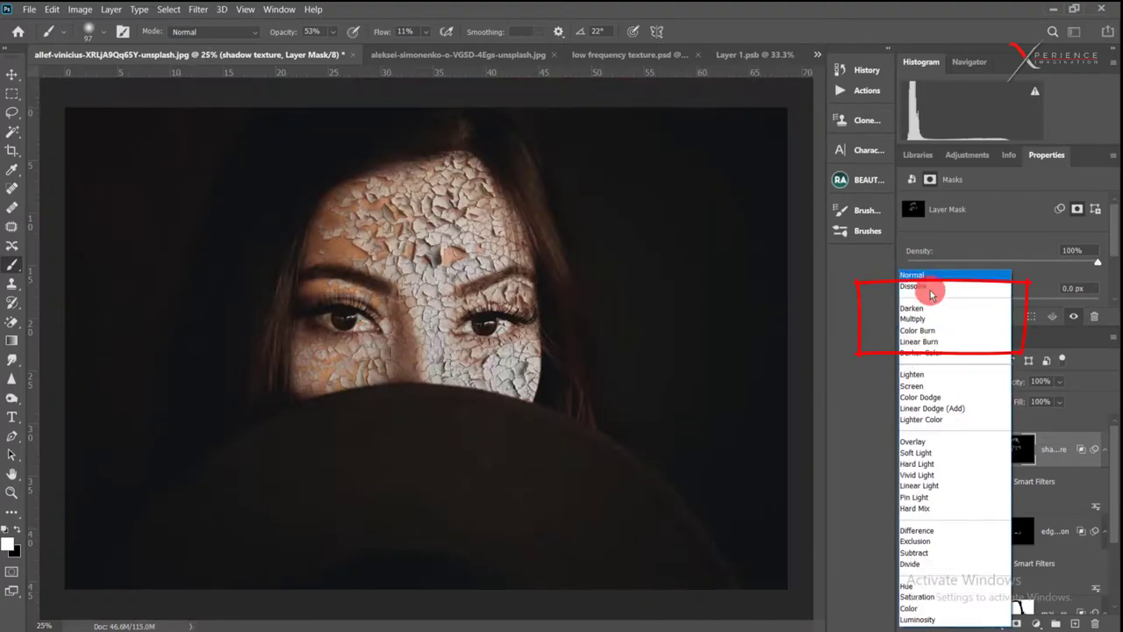
click(923, 319)
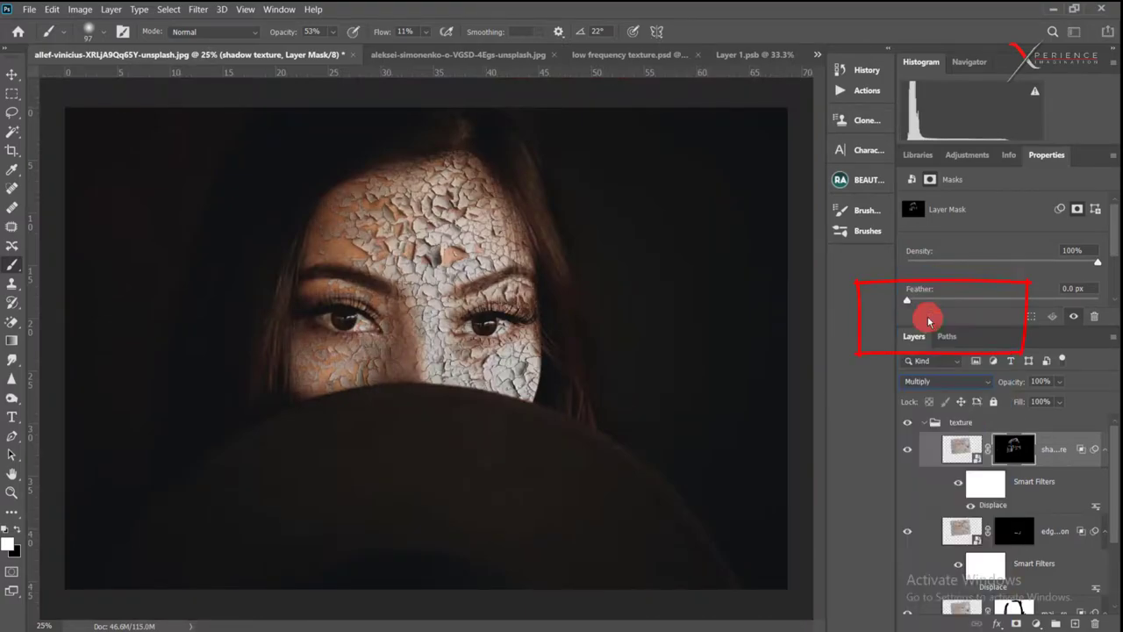
drag(1015, 405, 1116, 405)
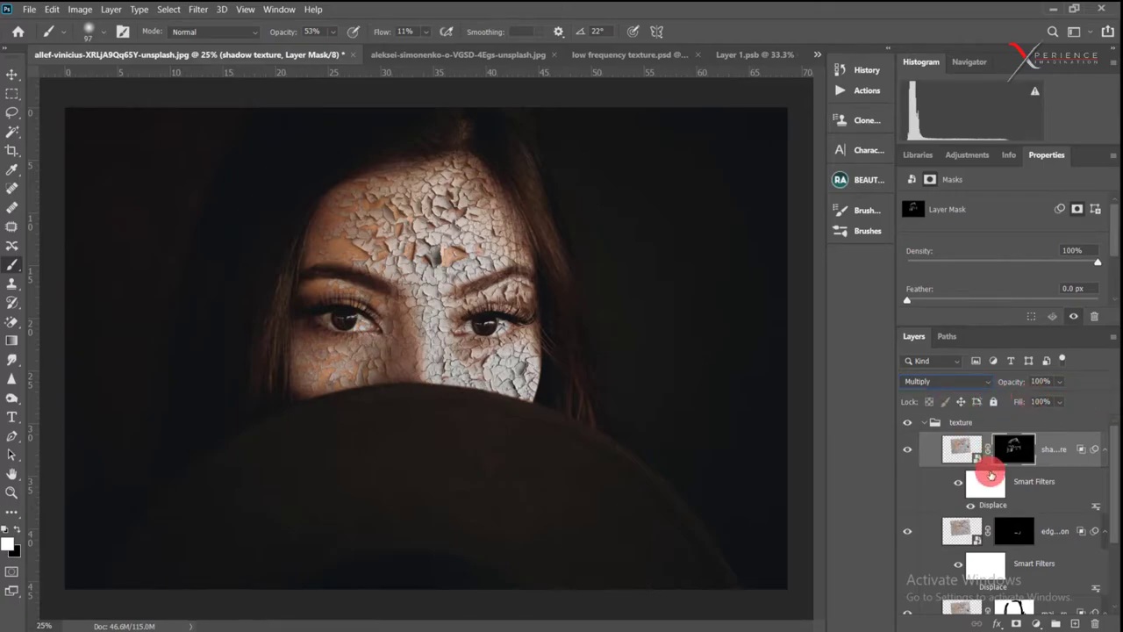
click(957, 609)
click(963, 381)
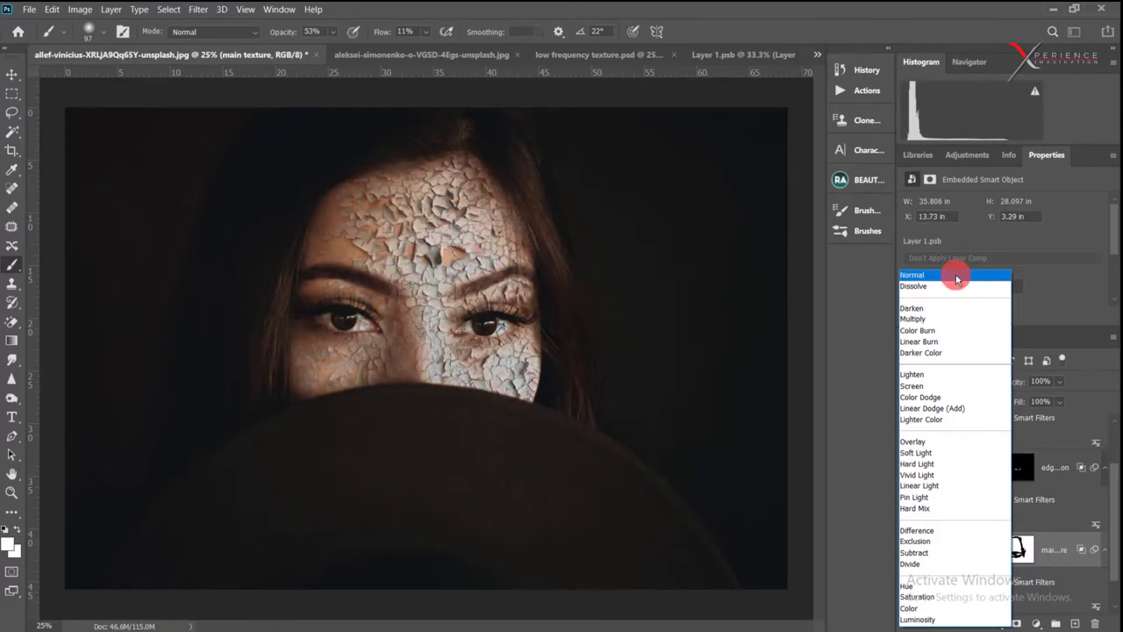
Keep main texture in Normal blend, lower its opacity, and duplicate it
click(943, 274)
mouse_move(1024, 395)
mouse_down()
mouse_move(947, 383)
mouse_move(979, 384)
mouse_move(966, 384)
mouse_up()
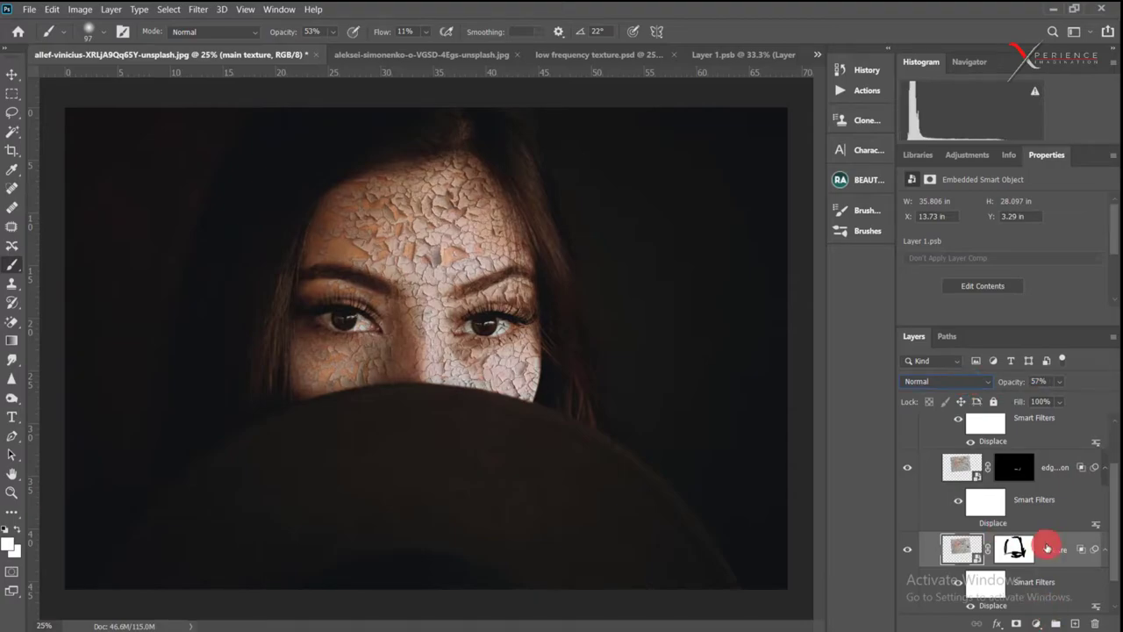
key(ctrl+j)
Try the copy in Darker Color blend at 83% opacity
click(984, 384)
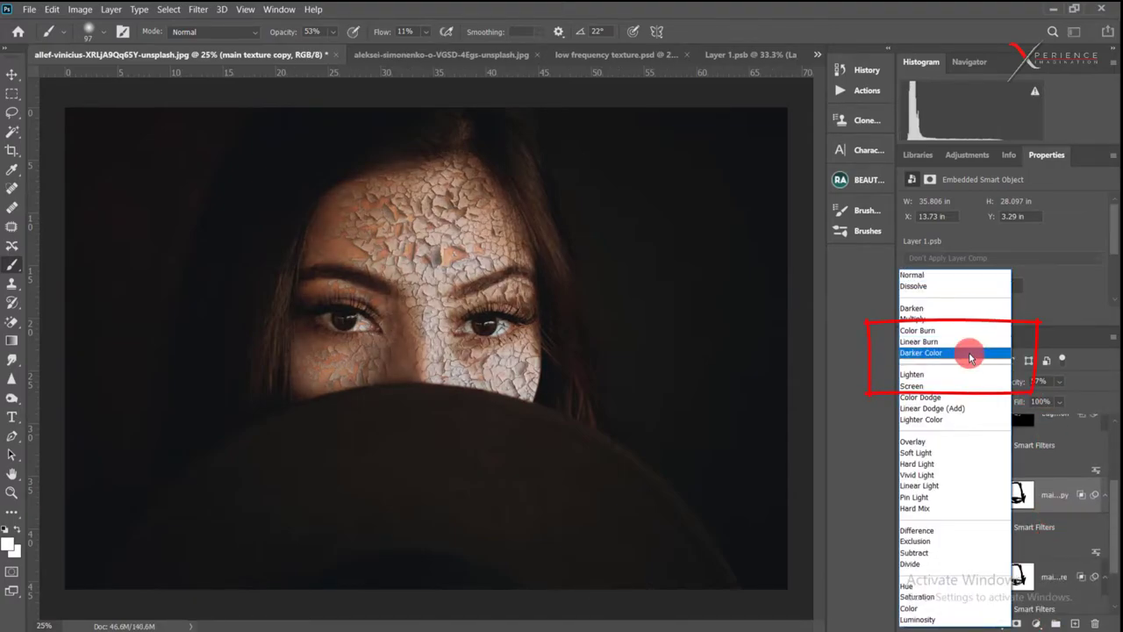
click(965, 353)
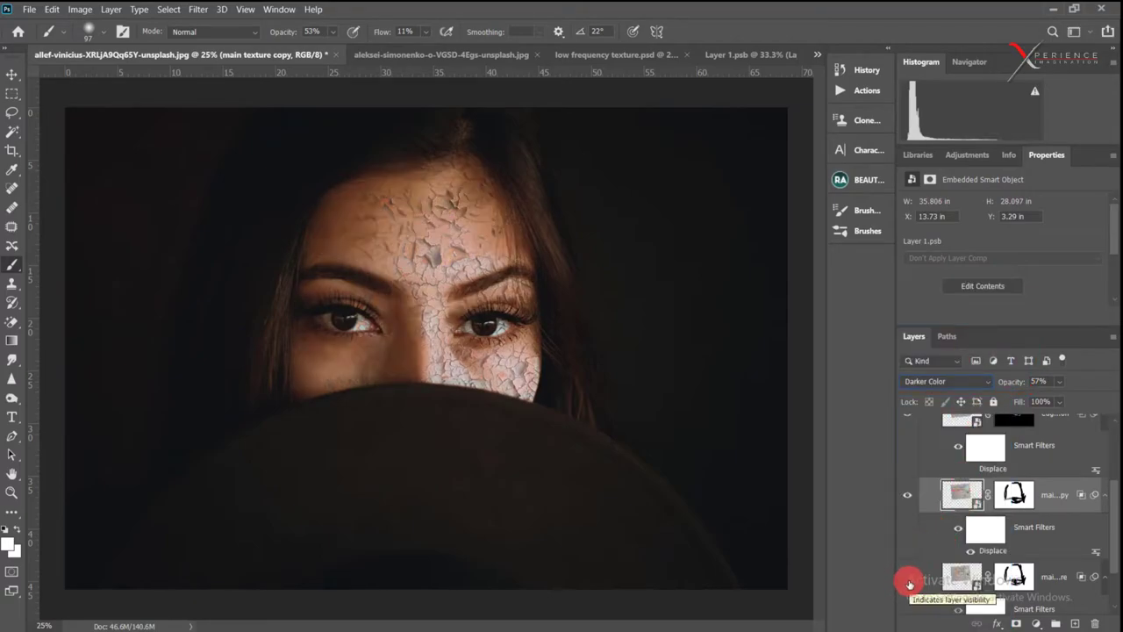
double_click(1039, 381)
text(100)
key(Return)
drag(1056, 388, 1036, 389)
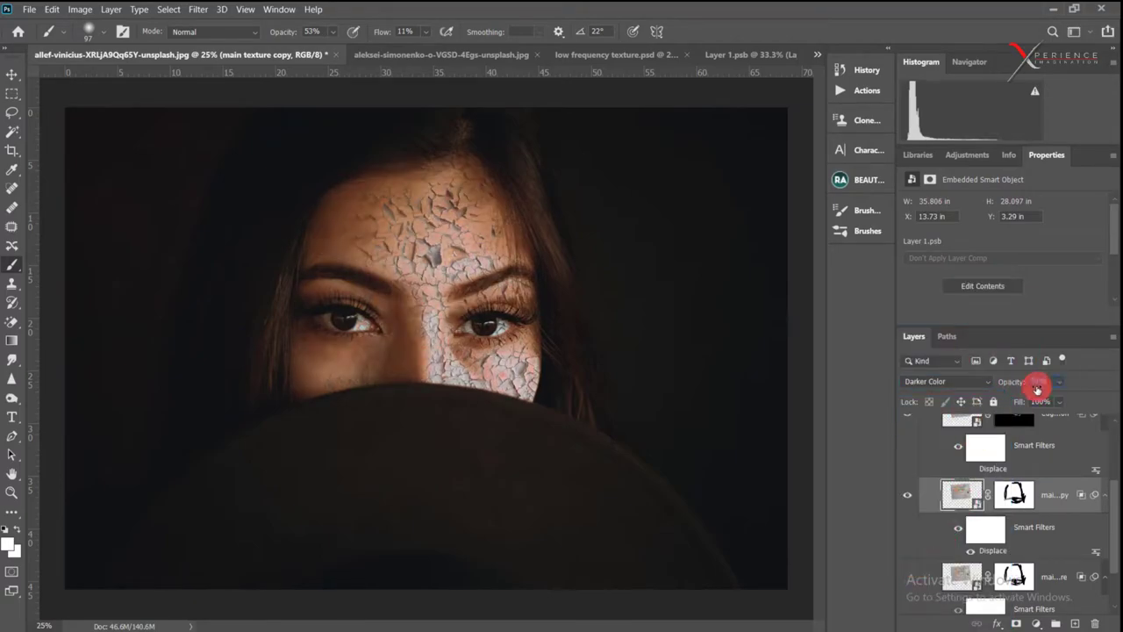
scroll(619, 389, up, 3)
scroll(618, 400, up, 1)
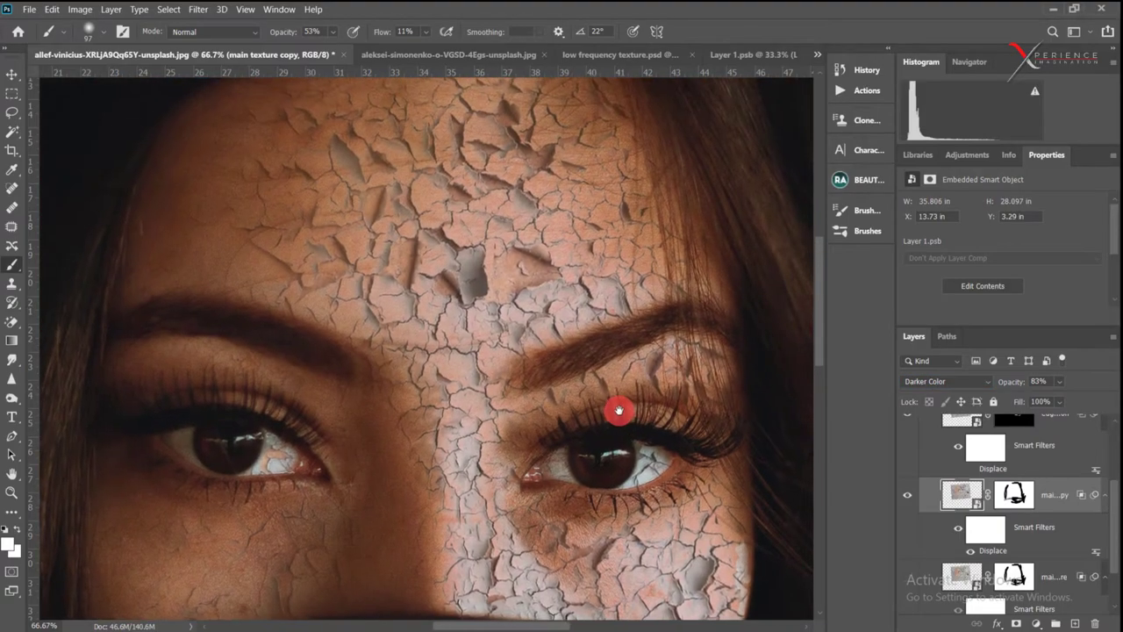
scroll(604, 395, down, 1)
Preview Darken, then return the copy to Normal blend at nearly full (98%) opacity
key(ctrl+minus)
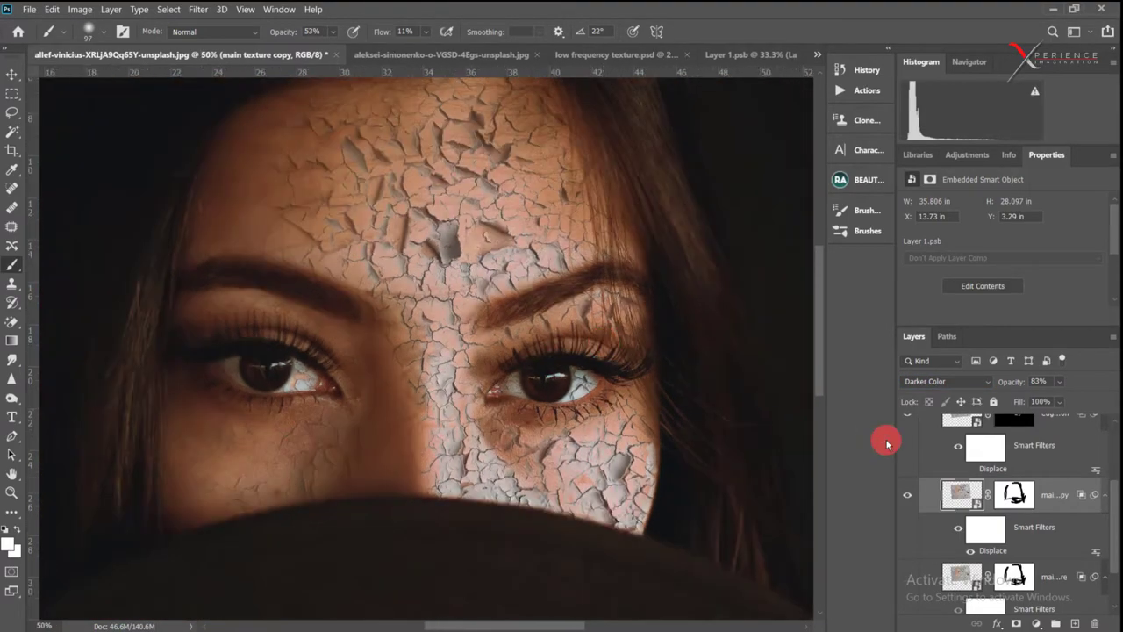
click(961, 384)
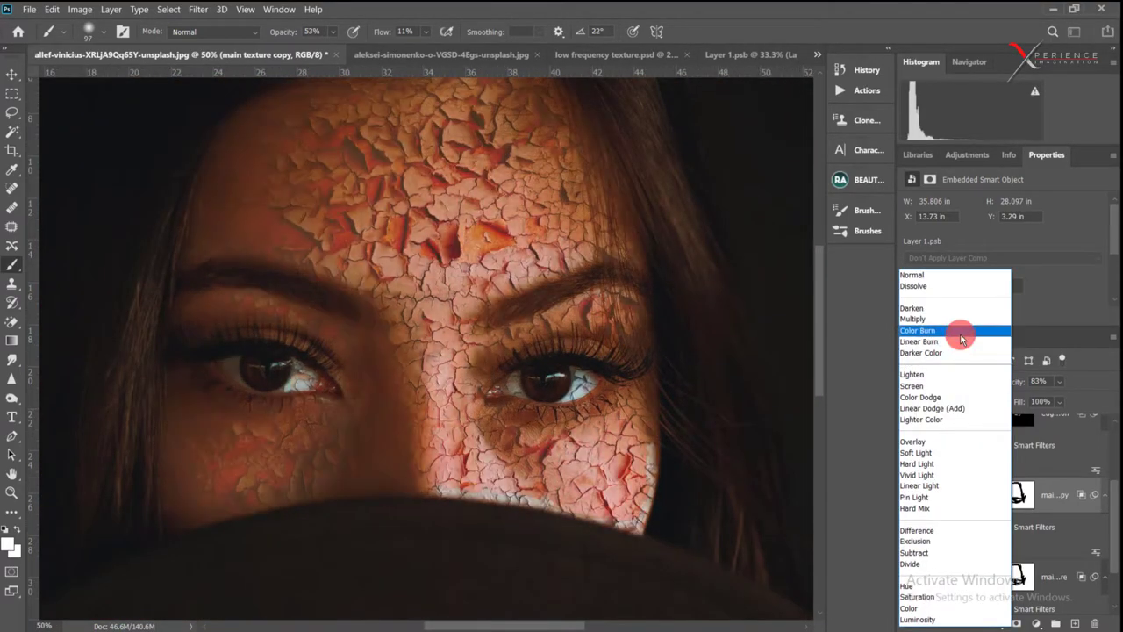
click(959, 308)
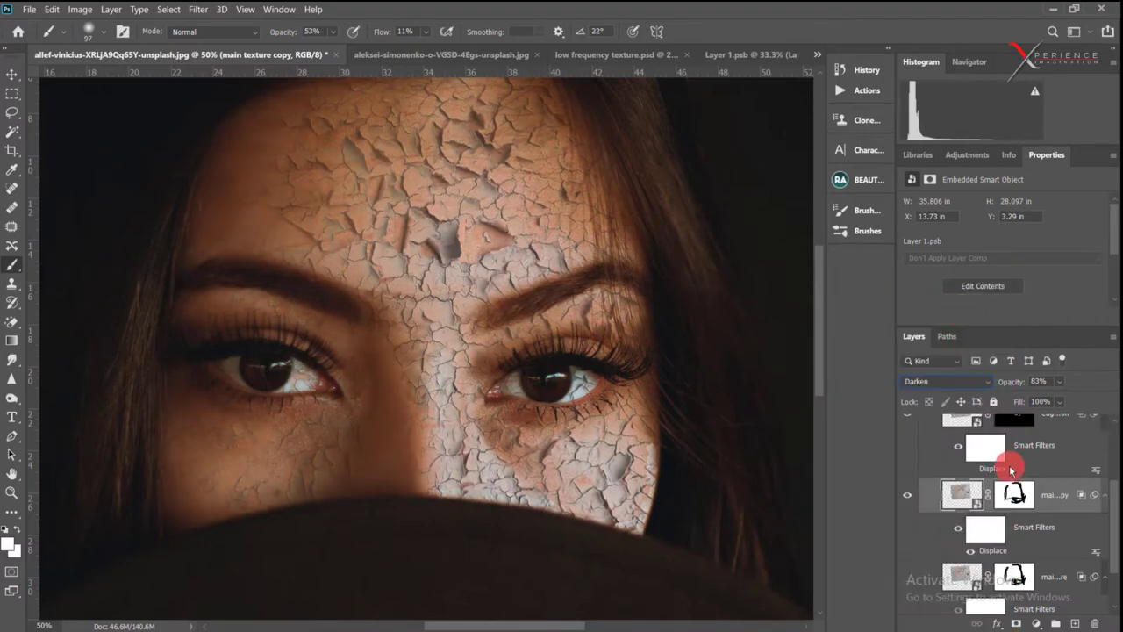
drag(1016, 383, 1076, 386)
click(943, 382)
click(932, 286)
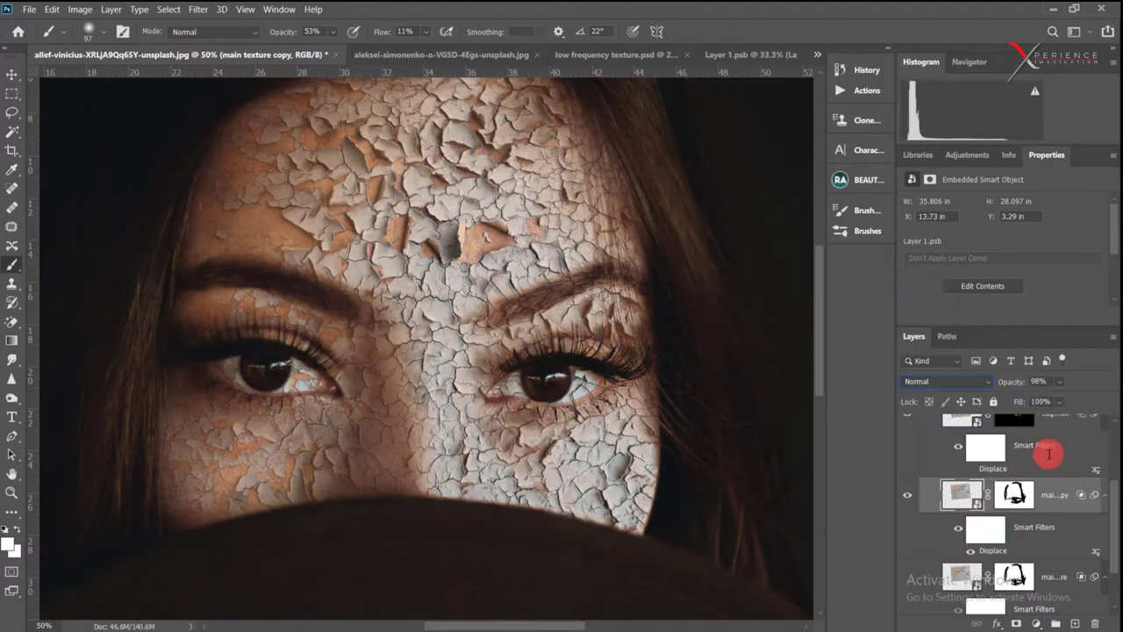
scroll(915, 509, up, 1)
scroll(907, 434, up, 3)
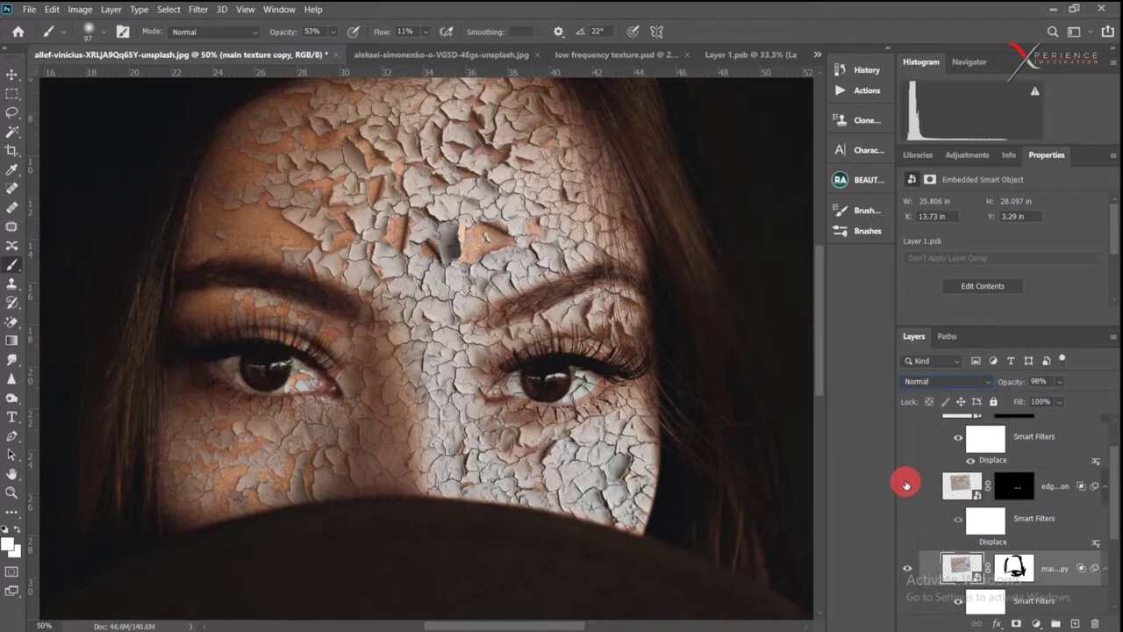
scroll(924, 460, down, 3)
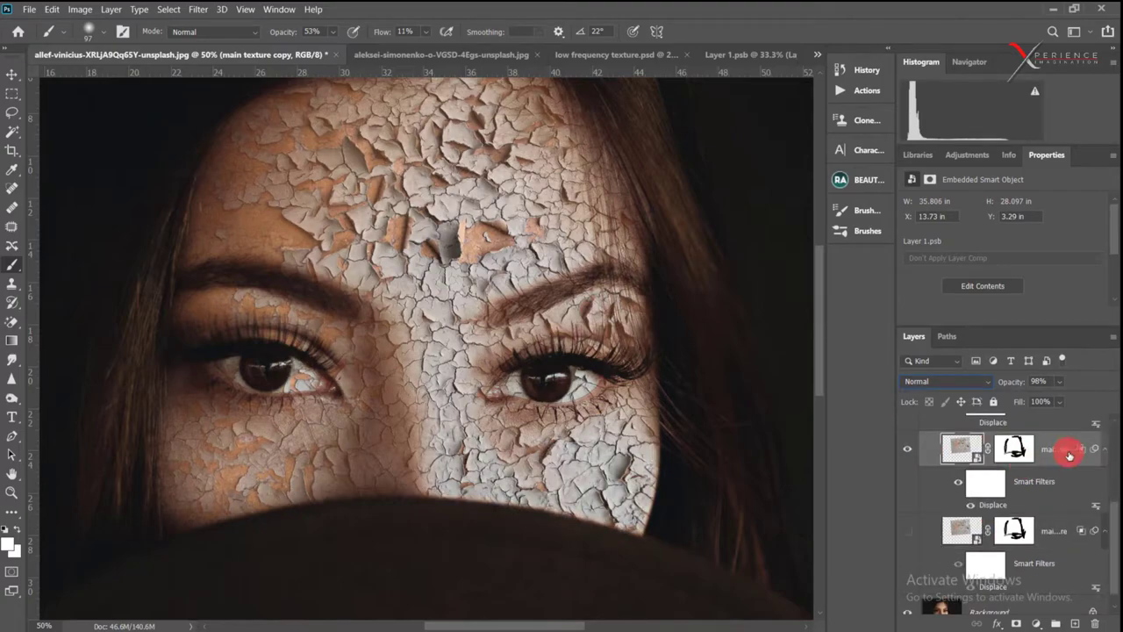
In the copy's Blending Options, split Blend If to This Layer 63/255 and Underlying 27/124
click(999, 621)
click(1041, 478)
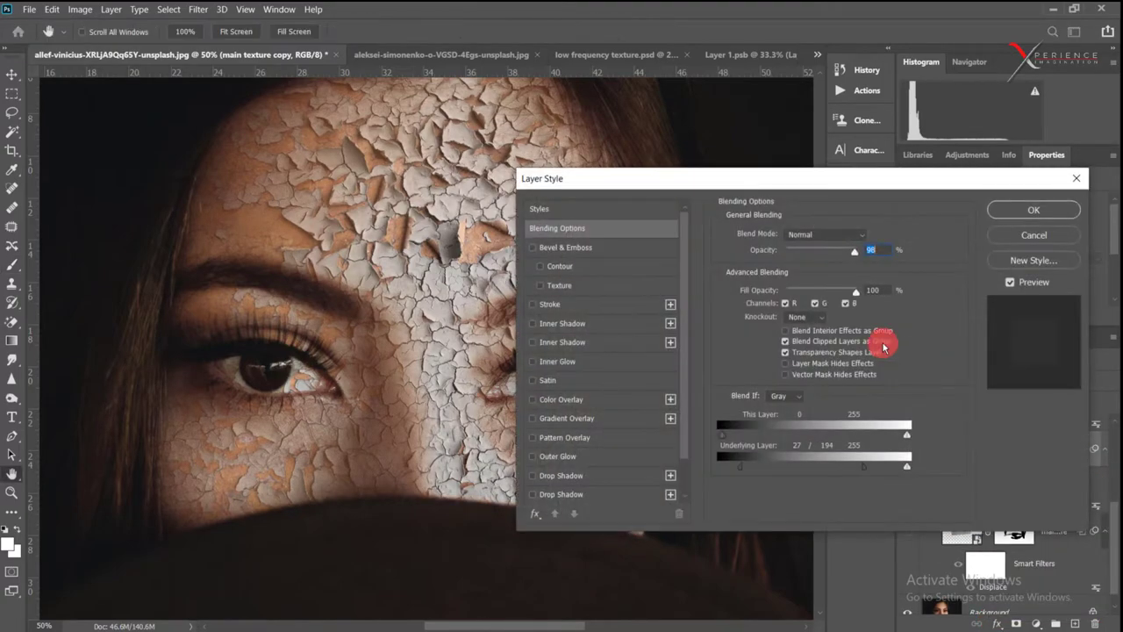
mouse_move(776, 180)
mouse_down()
mouse_move(970, 153)
mouse_move(932, 67)
mouse_up()
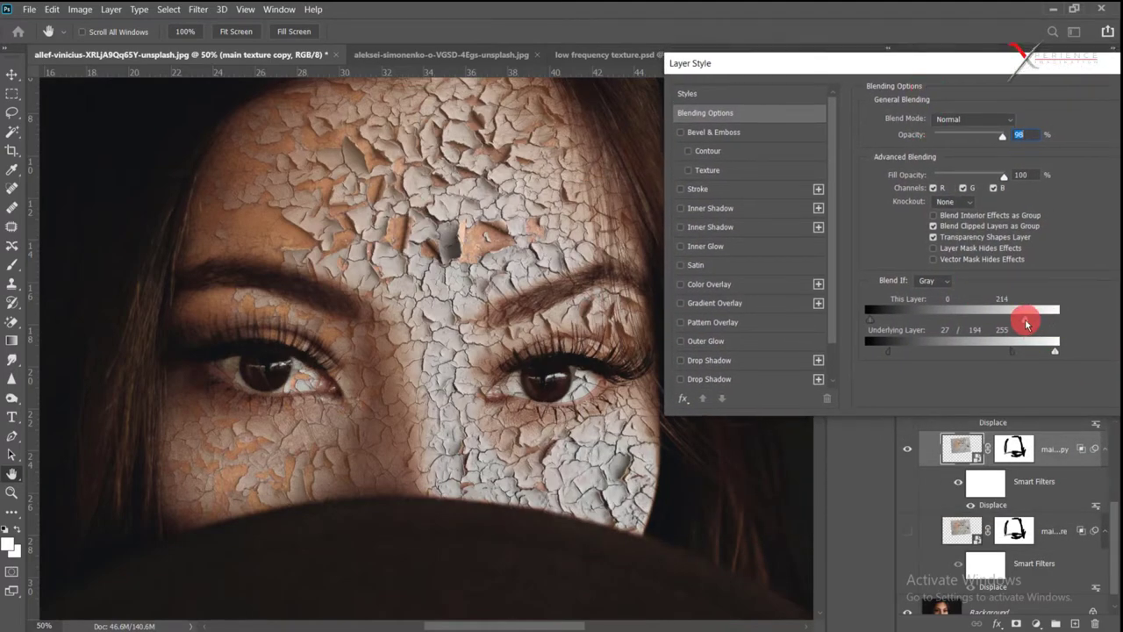
mouse_move(1026, 323)
mouse_down()
mouse_move(917, 323)
mouse_move(1034, 322)
mouse_up()
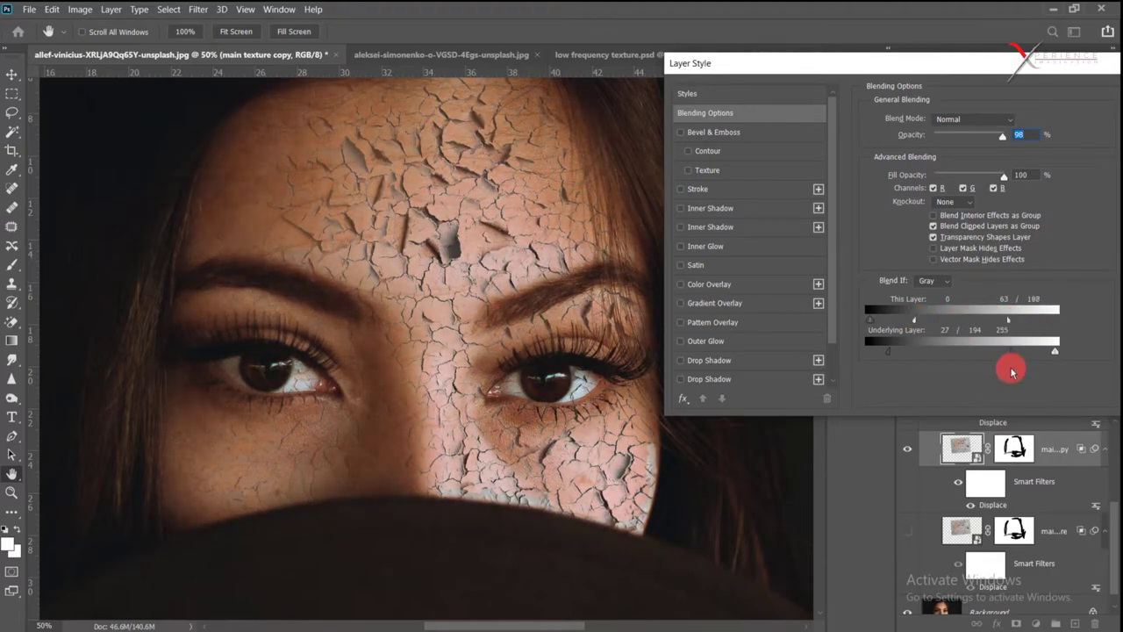
drag(1011, 371, 962, 356)
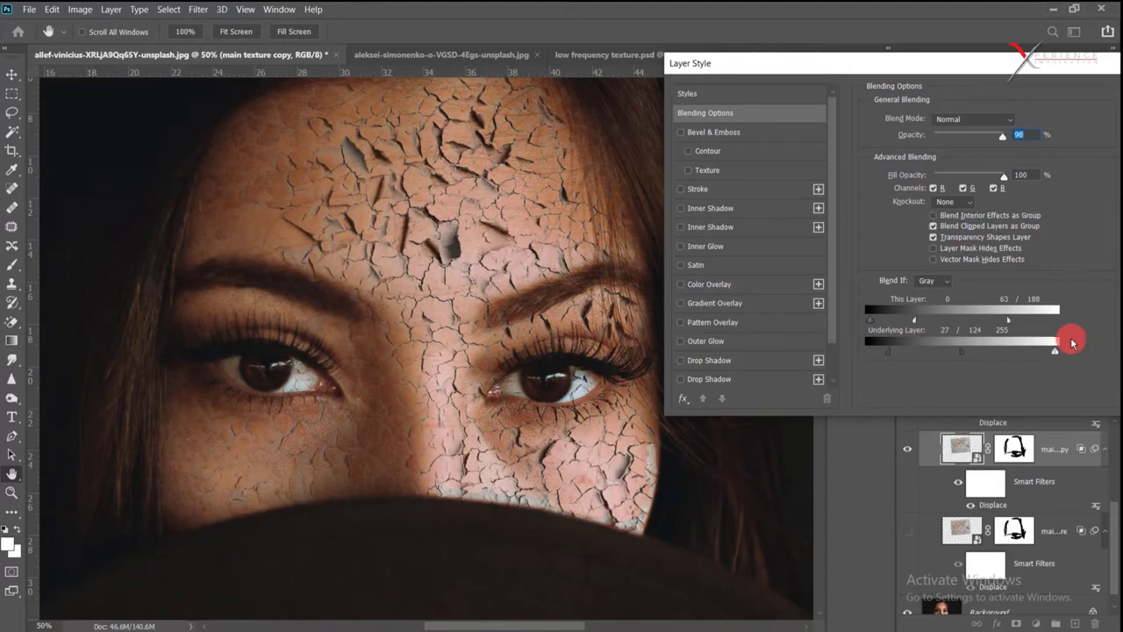
drag(1011, 328, 1040, 322)
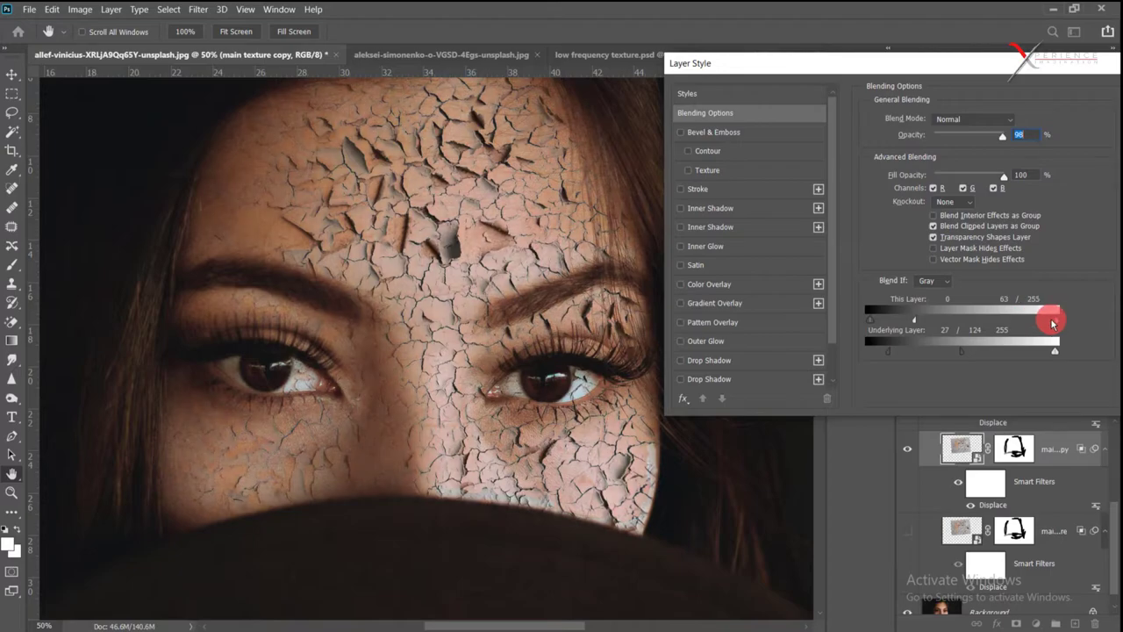
Confirm the layer style and blend main texture copy with Multiply at 100% opacity
click(1085, 118)
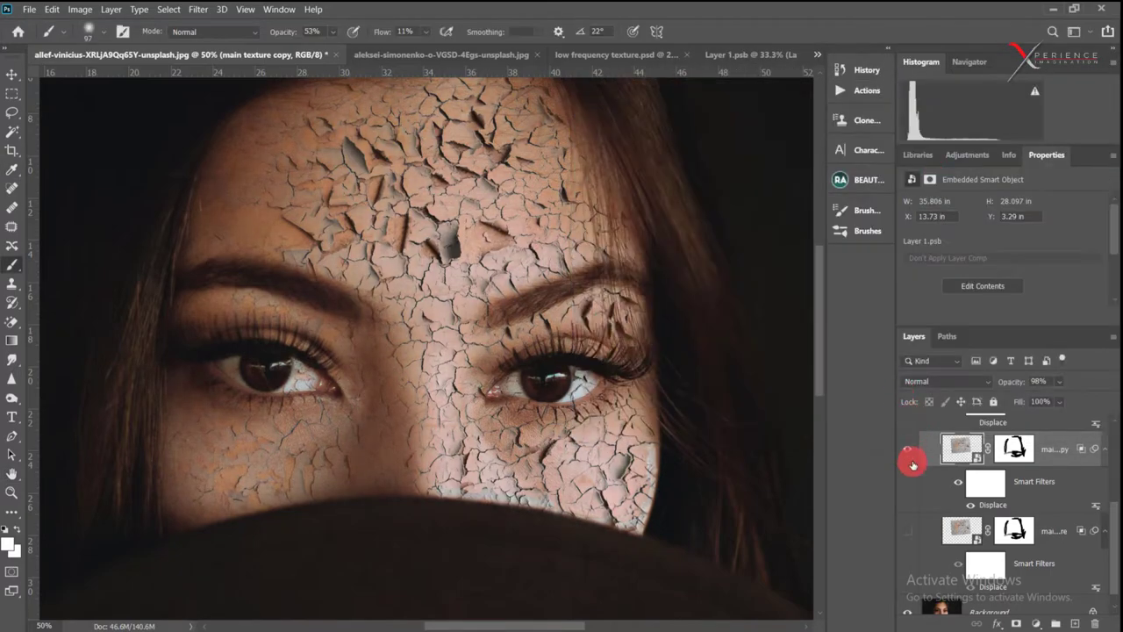
scroll(920, 469, up, 1)
click(961, 386)
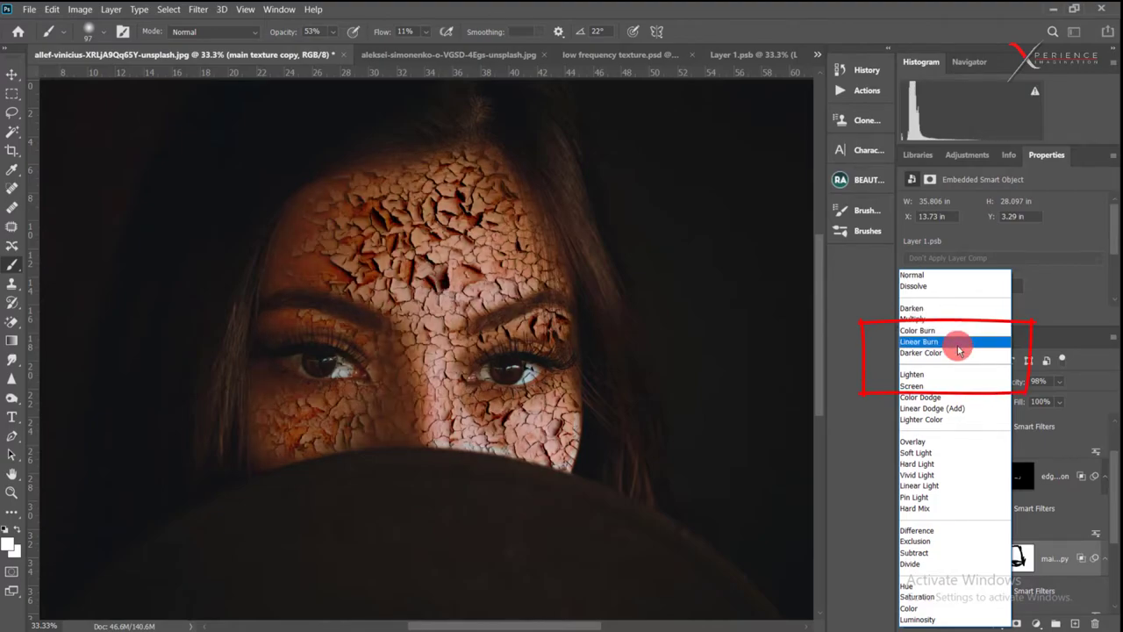
click(960, 318)
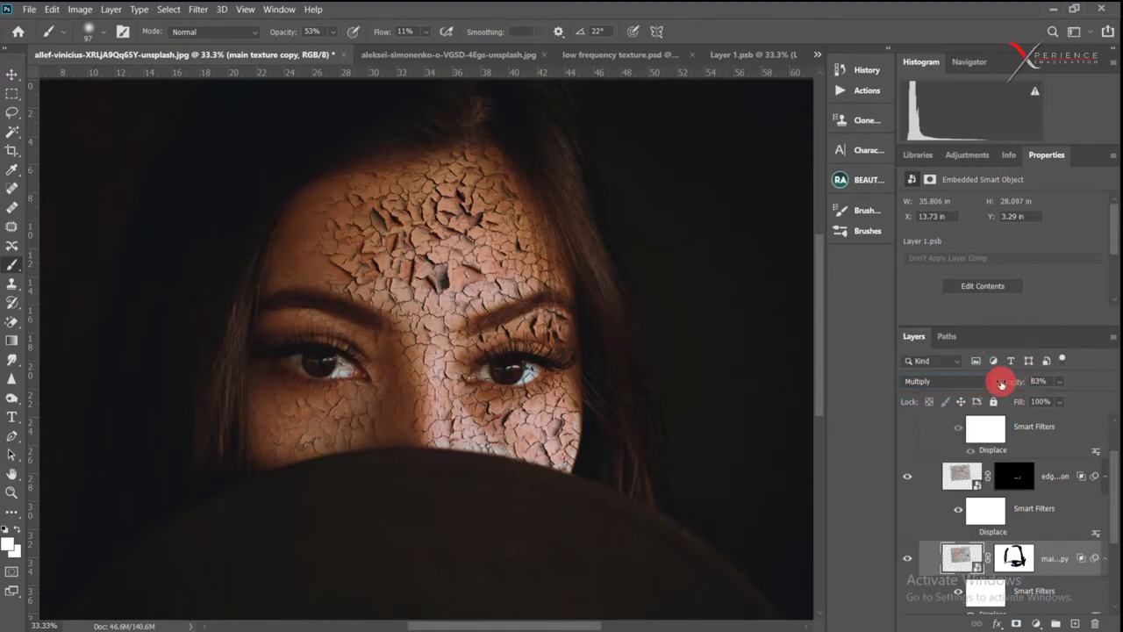
mouse_move(1021, 383)
mouse_down()
mouse_move(1005, 383)
mouse_move(1021, 383)
mouse_up()
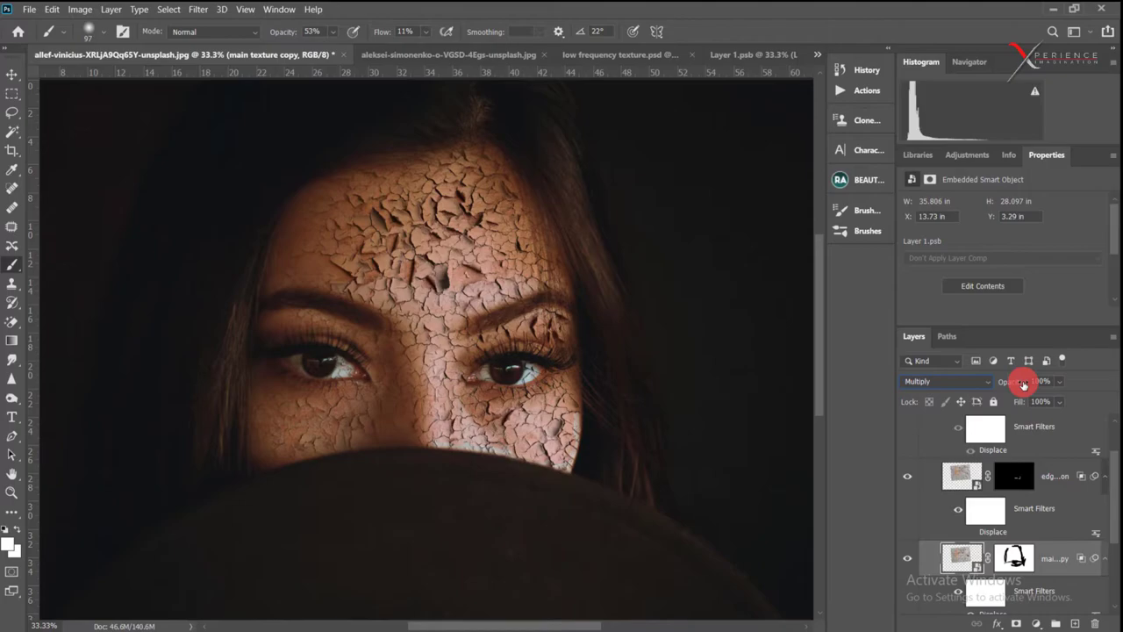
Group the texture layers together and name the group 'texture'
key(ctrl+minus)
key(ctrl+plus)
key(ctrl+plus)
scroll(965, 465, up, 1)
click(908, 437)
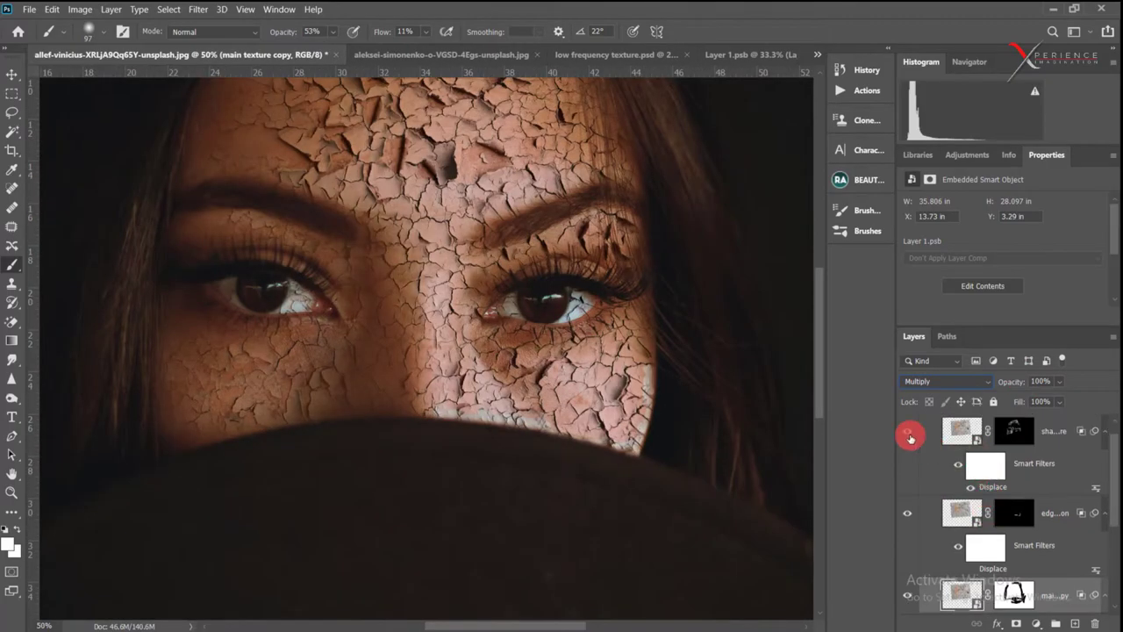
key(ctrl+g)
double_click(961, 425)
key(ctrl+minus)
Paint the shadow texture mask with a 174 px soft brush from forehead down to left cheek
click(1014, 448)
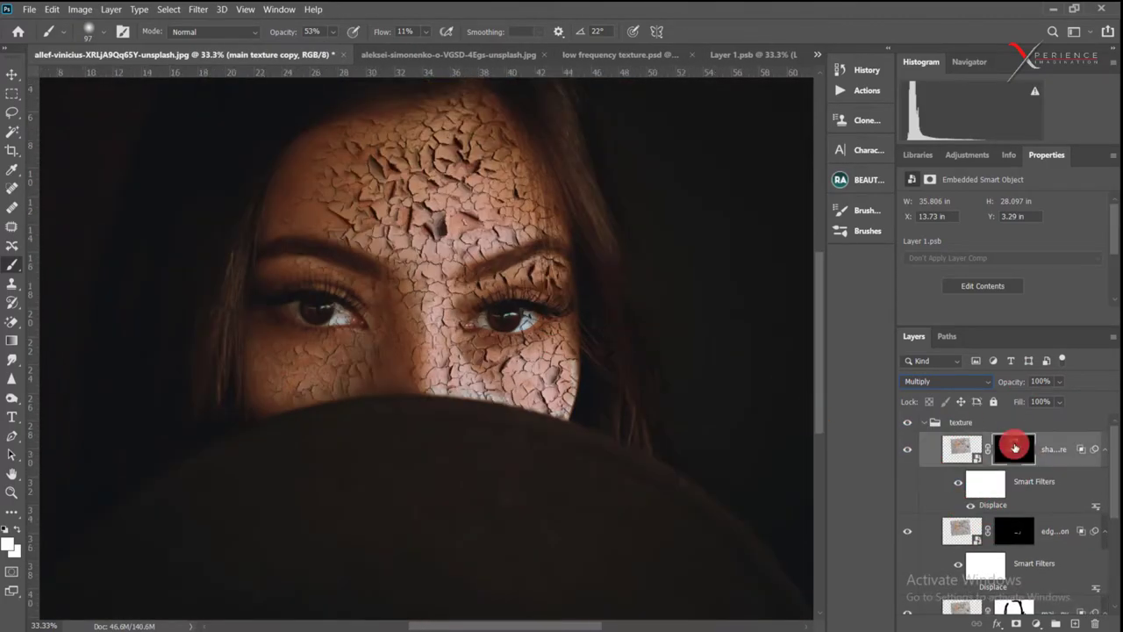
right_click(279, 201)
drag(399, 226, 422, 225)
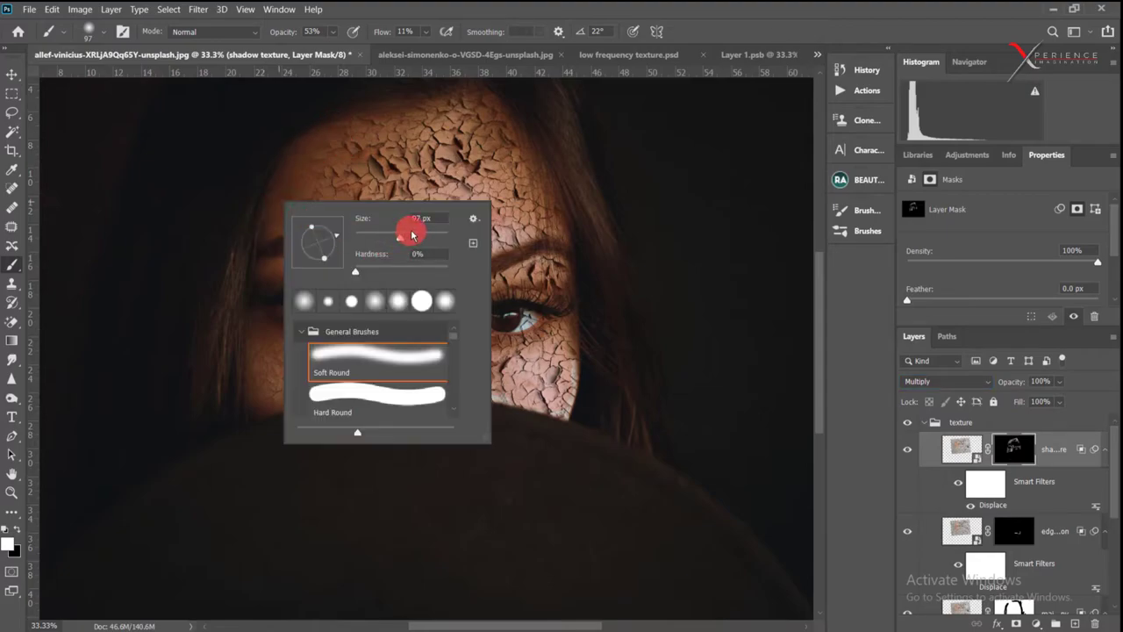
click(291, 44)
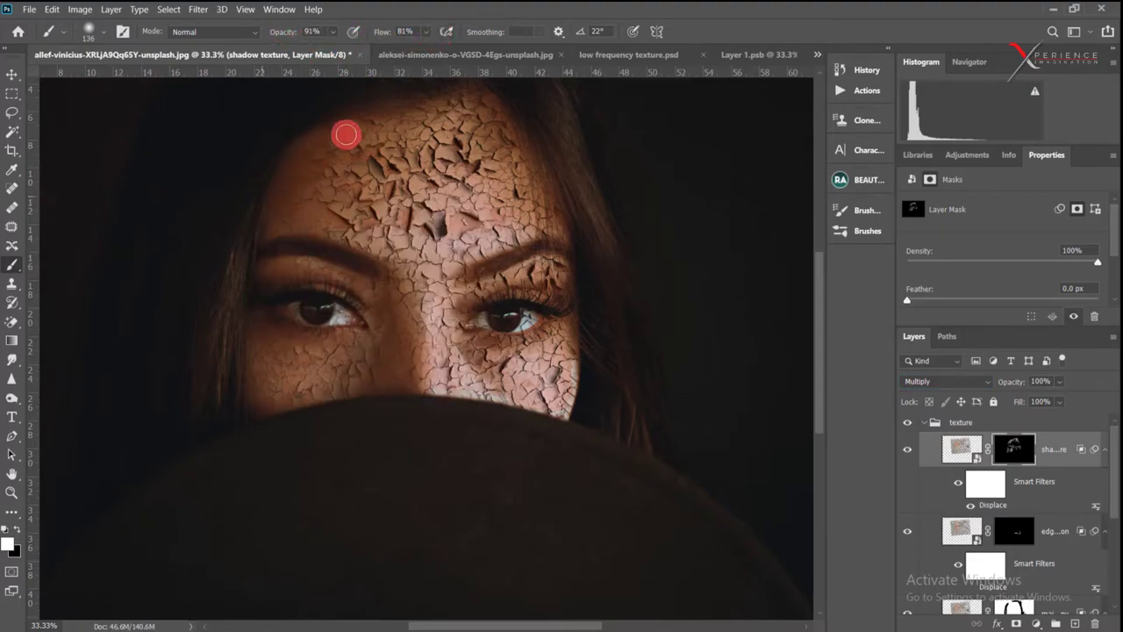
right_click(433, 230)
drag(383, 32, 363, 23)
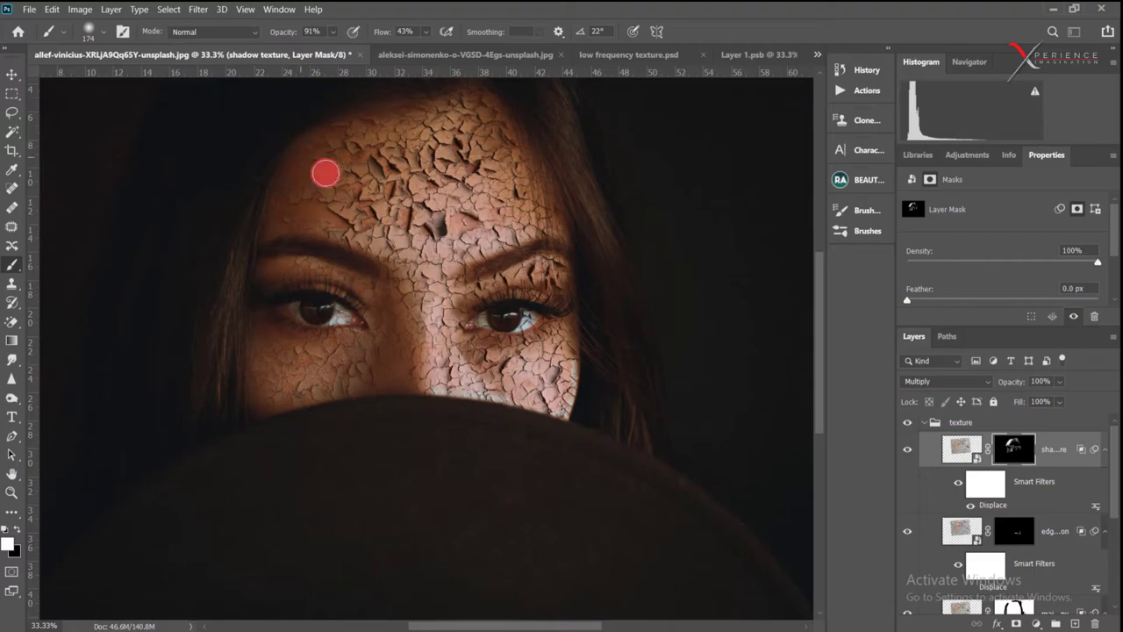
mouse_move(324, 173)
mouse_down()
mouse_move(371, 303)
mouse_move(324, 391)
mouse_up()
Compare the texture faded to 0%, then set main texture opacity to 48%
drag(568, 239, 567, 356)
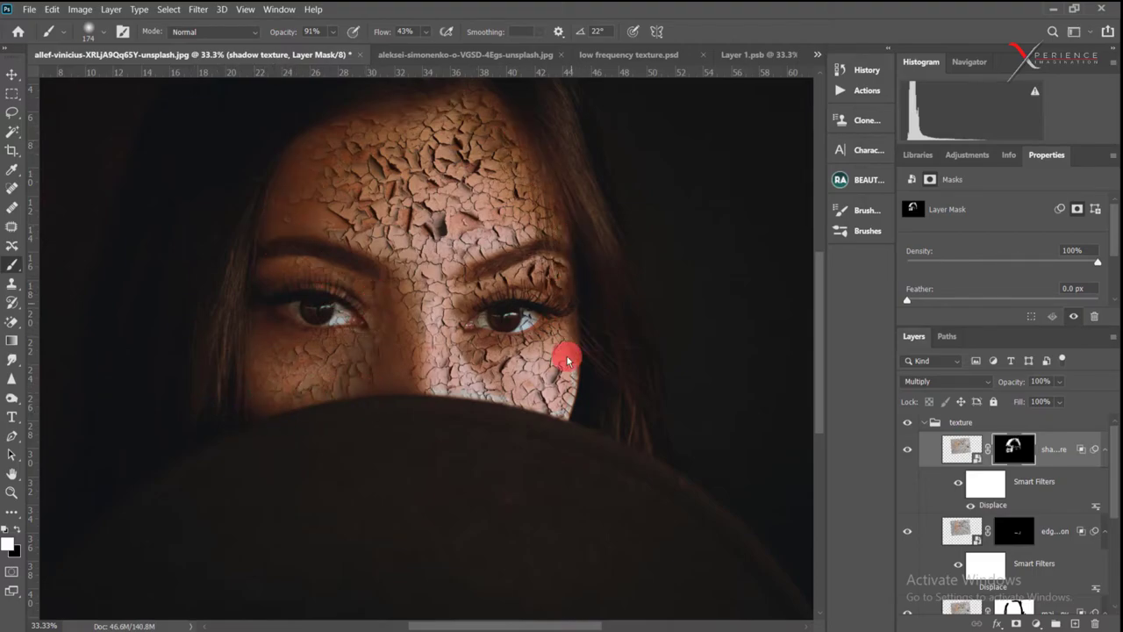
scroll(915, 544, down, 3)
drag(1020, 389, 902, 379)
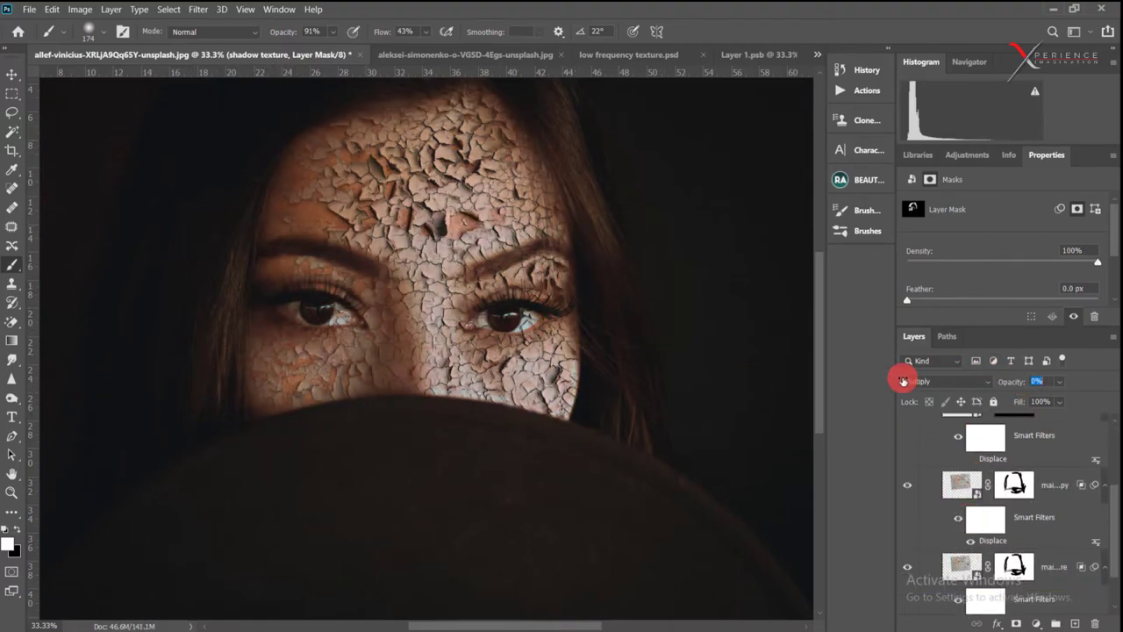
click(915, 571)
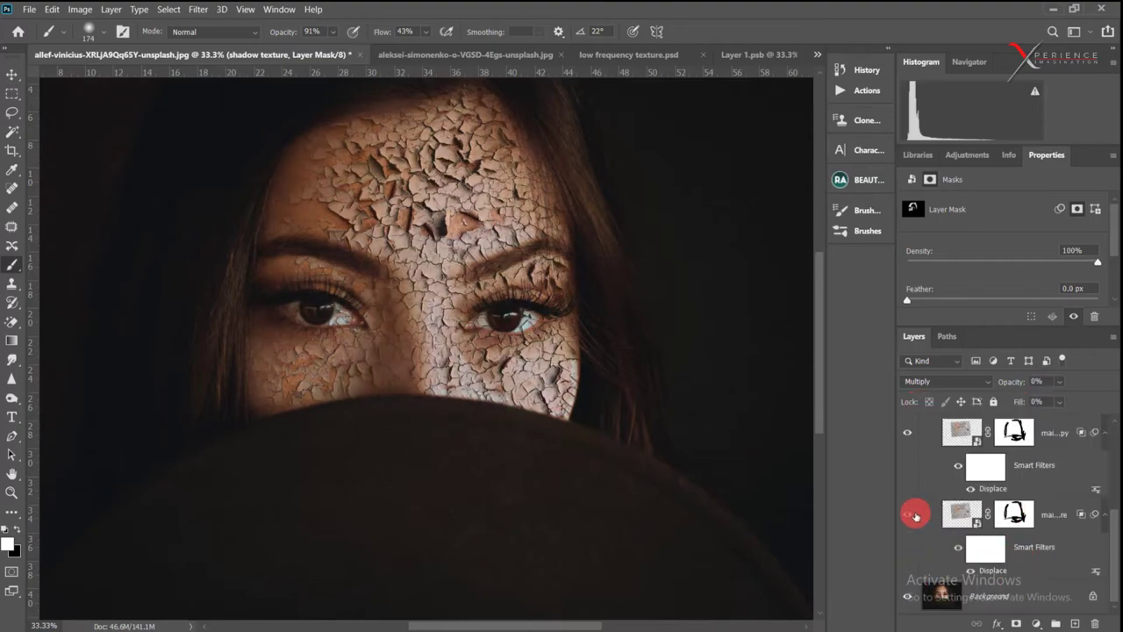
click(1054, 558)
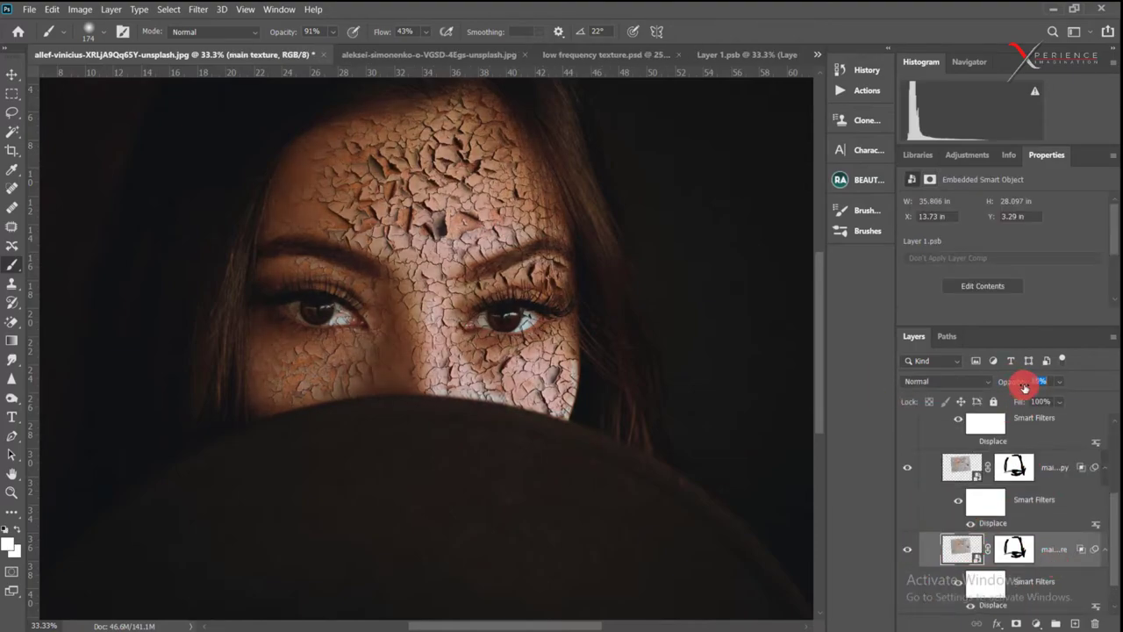
drag(1020, 389, 1040, 381)
Paint black at 22% flow on main texture's mask over the centre of the forehead
click(1013, 548)
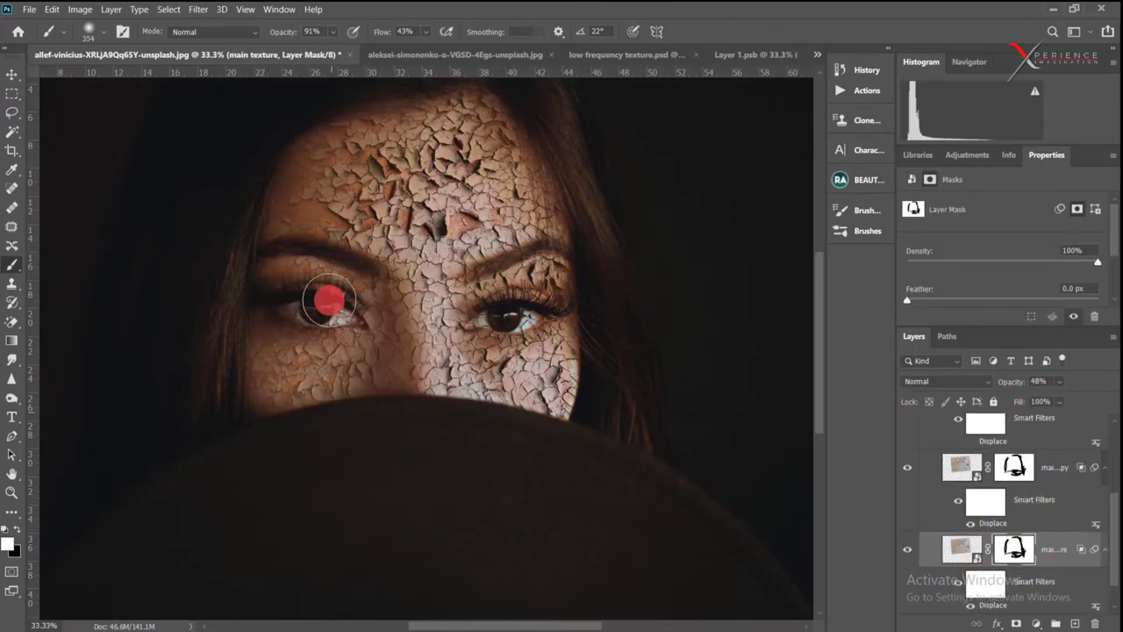
key(x)
key(shift+2)
key(shift+2)
drag(533, 188, 478, 244)
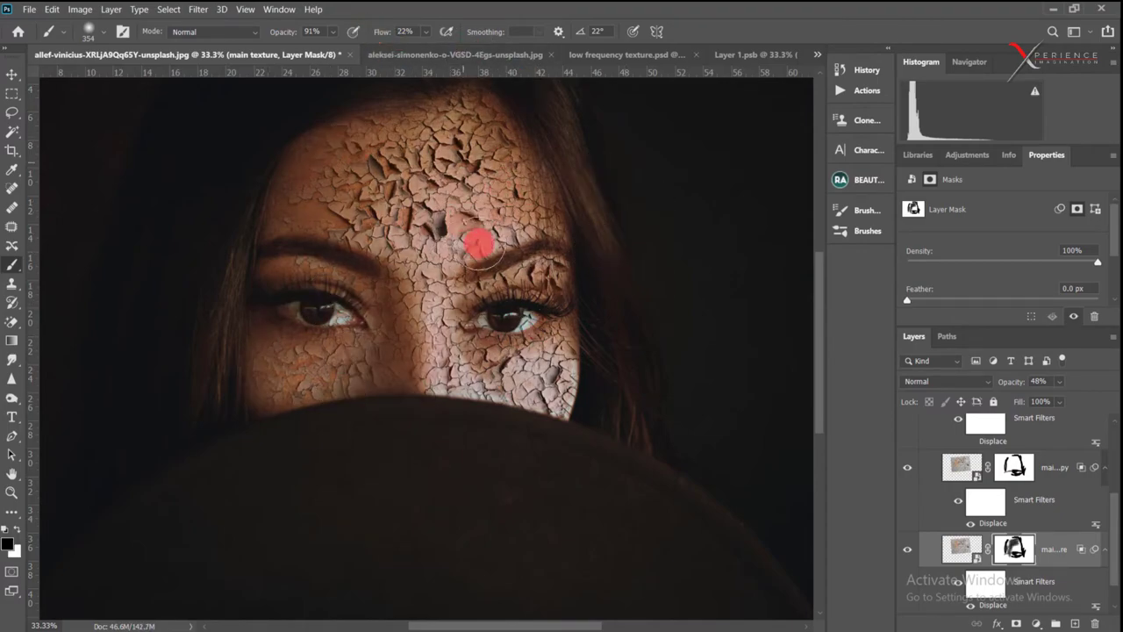
Set the shadow texture layer's fill to 35%
scroll(903, 452, up, 3)
click(974, 451)
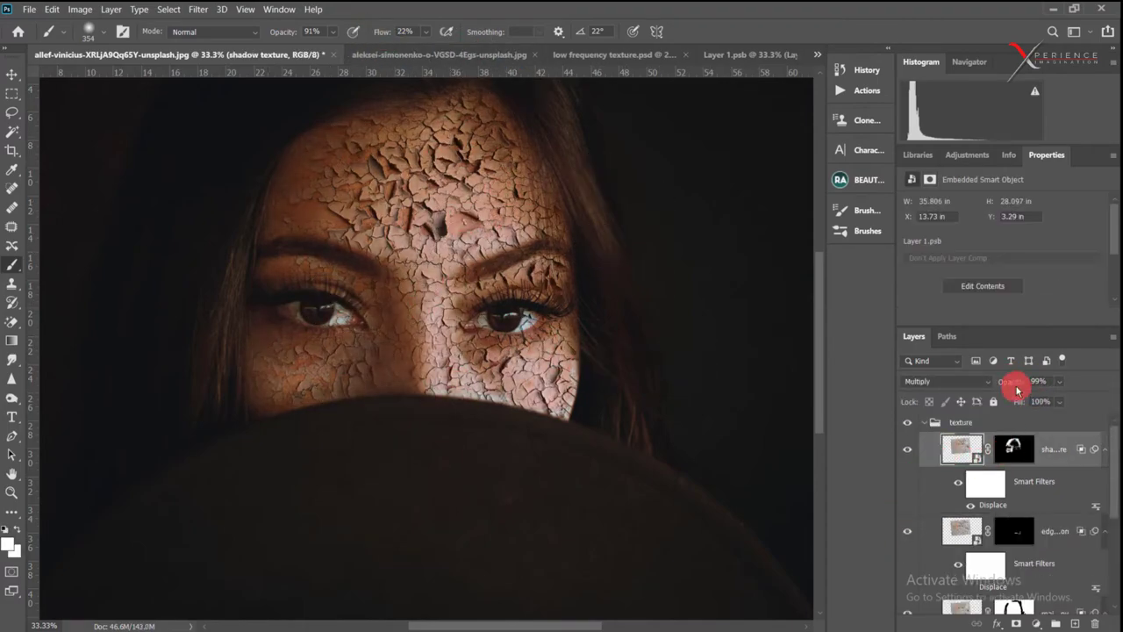
click(908, 451)
drag(1059, 400, 1072, 391)
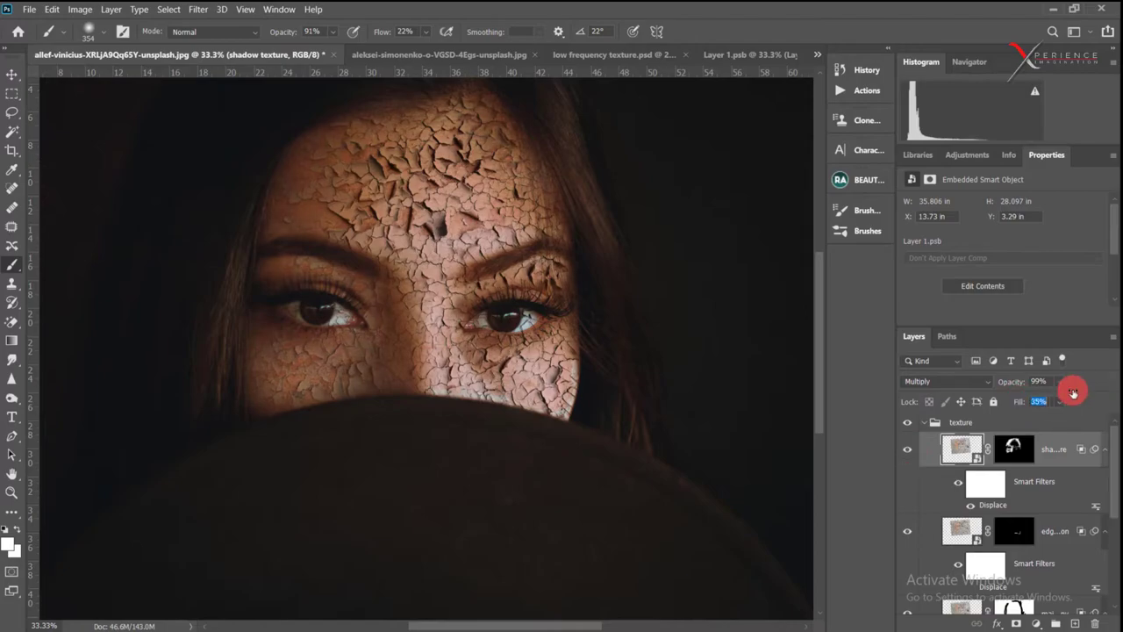
click(959, 514)
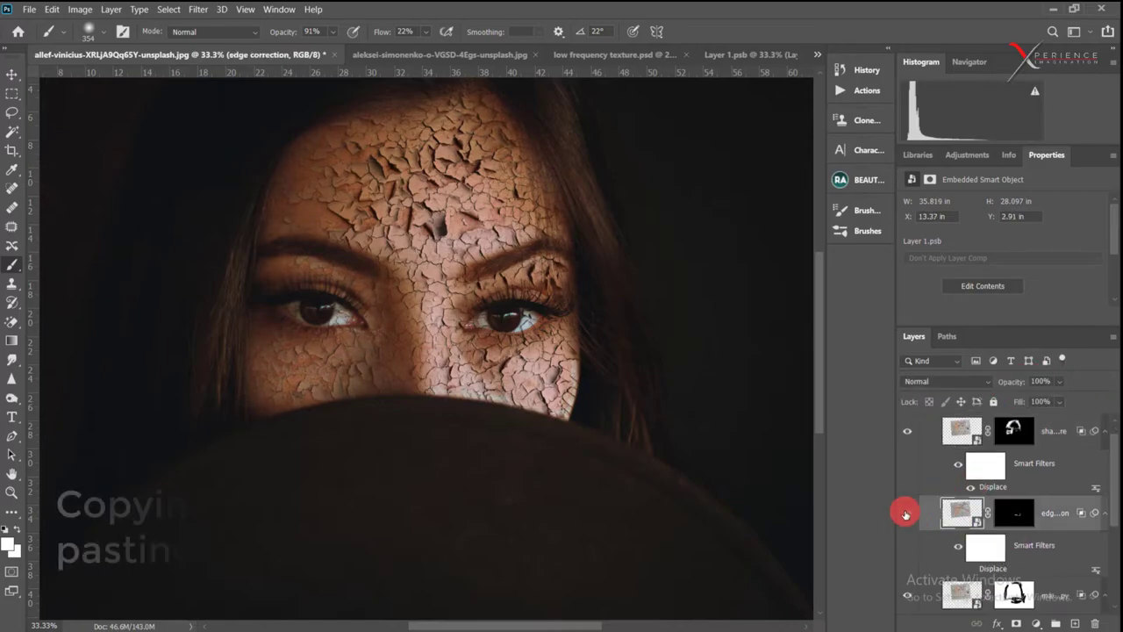
Copy main texture copy's layer style and paste it onto the edge correction layer
scroll(913, 474, down, 3)
right_click(1082, 437)
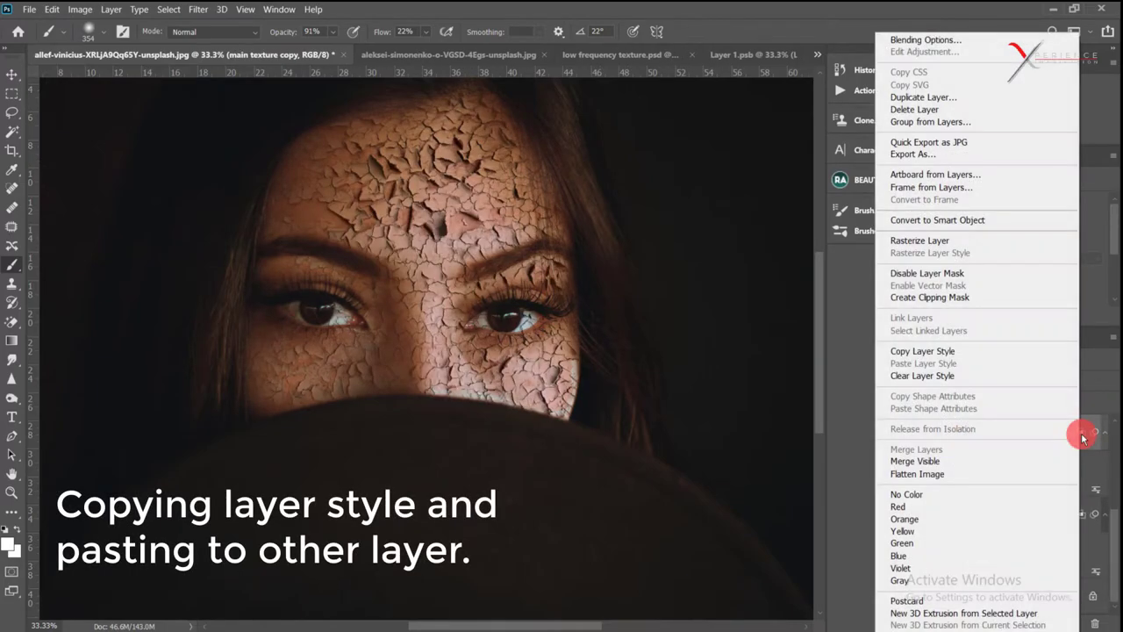
click(996, 351)
scroll(1023, 426, up, 2)
scroll(1026, 404, up, 2)
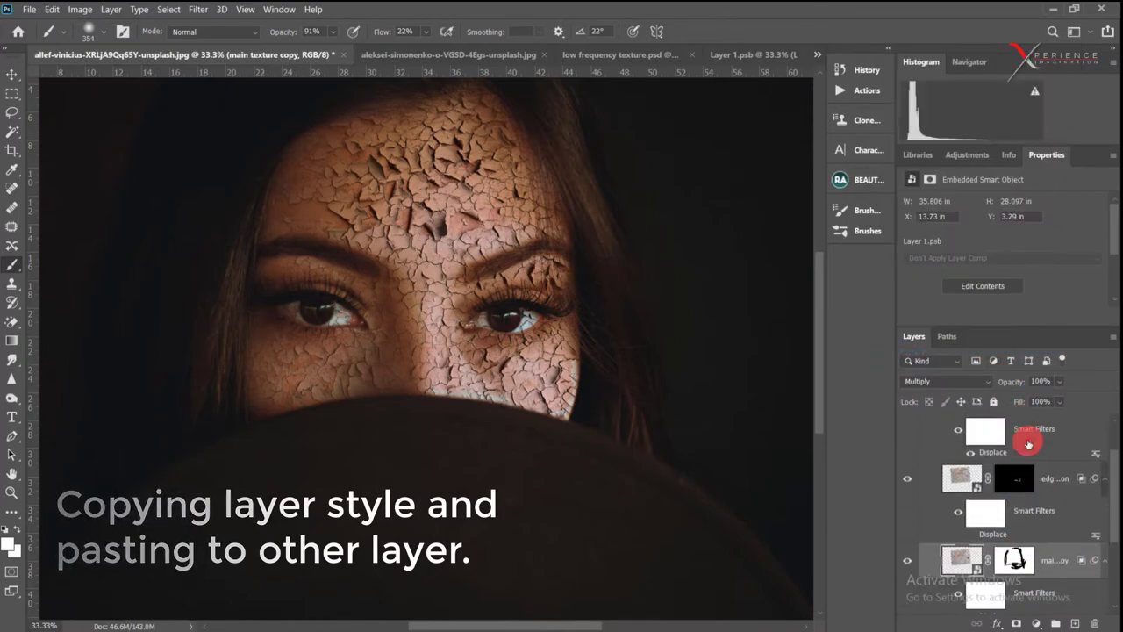
click(1019, 494)
right_click(1053, 479)
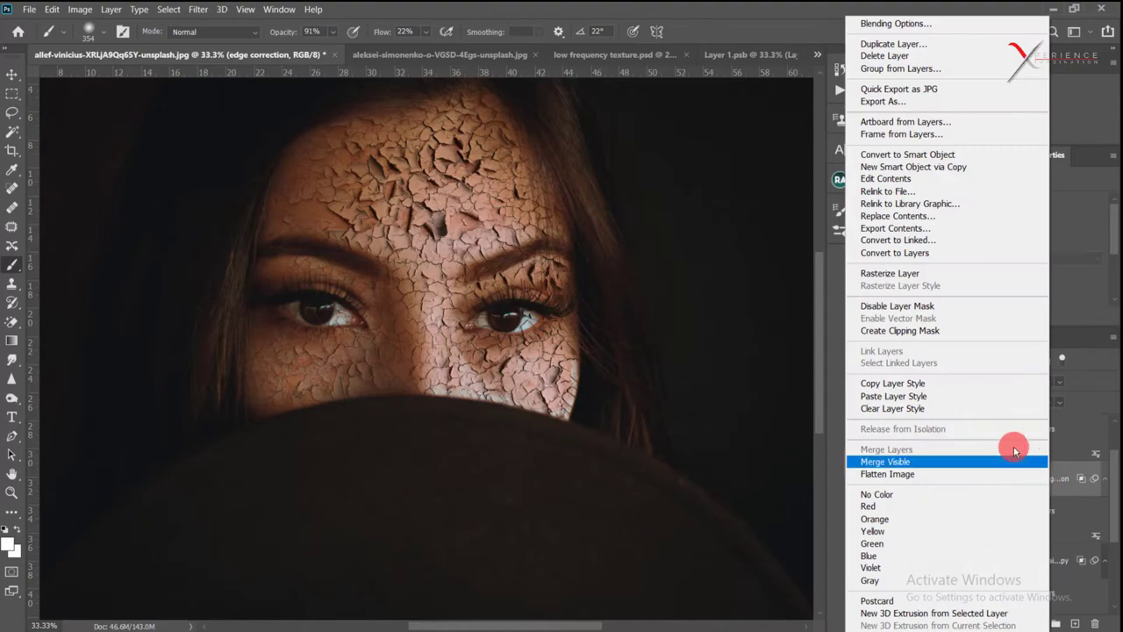
click(977, 396)
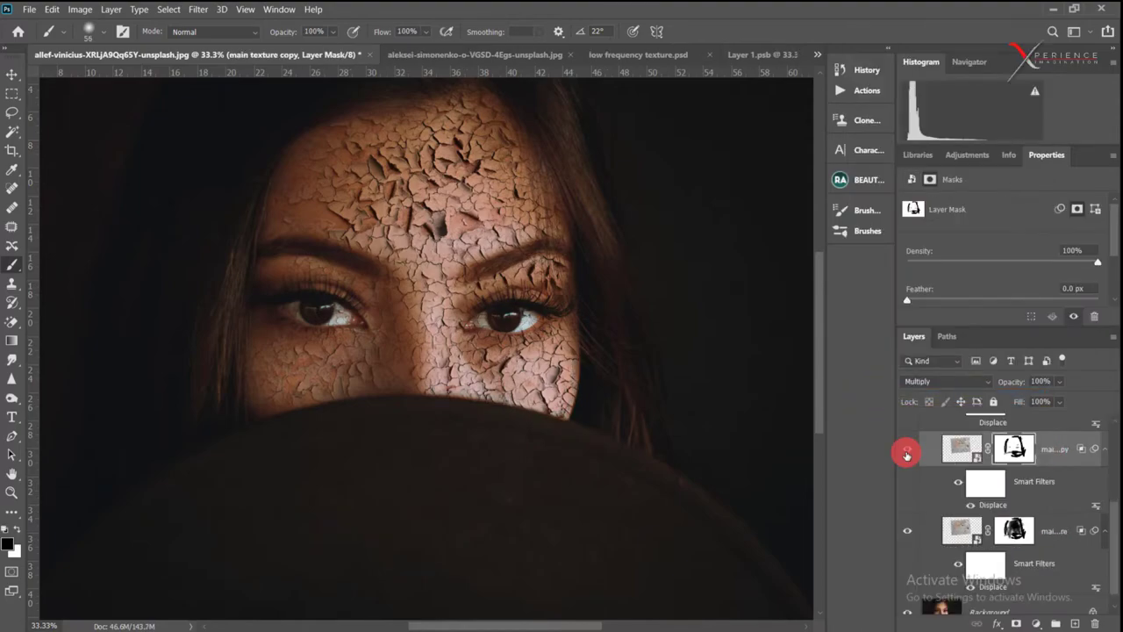
click(948, 455)
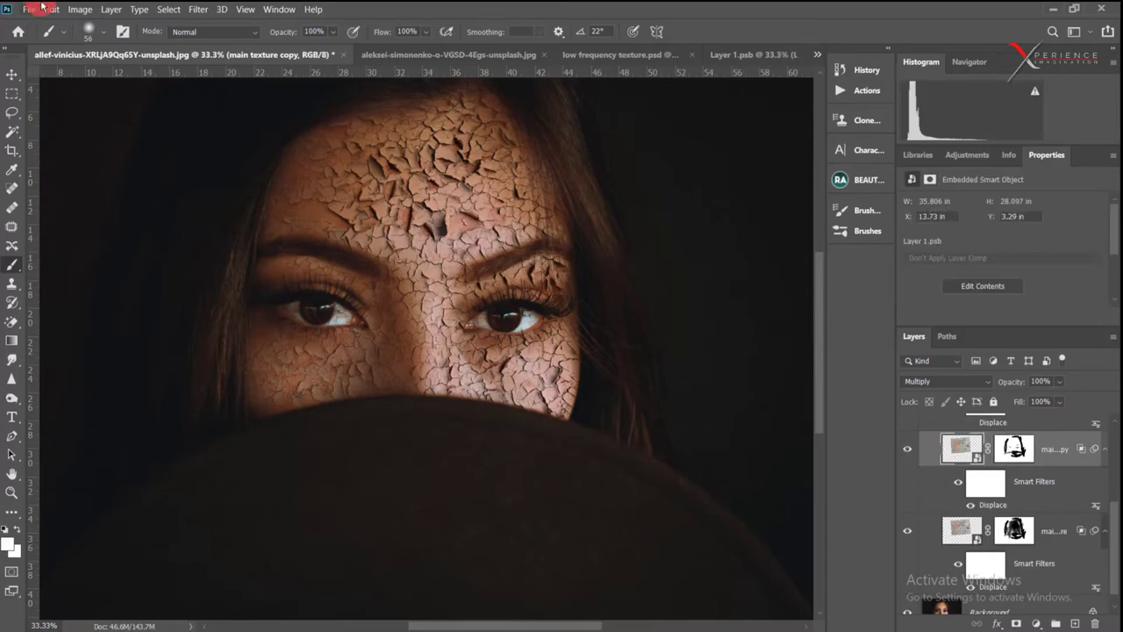
Start Puppet Warp on the texture, pinning and pulling the mesh to the face contour
click(79, 8)
mouse_move(51, 9)
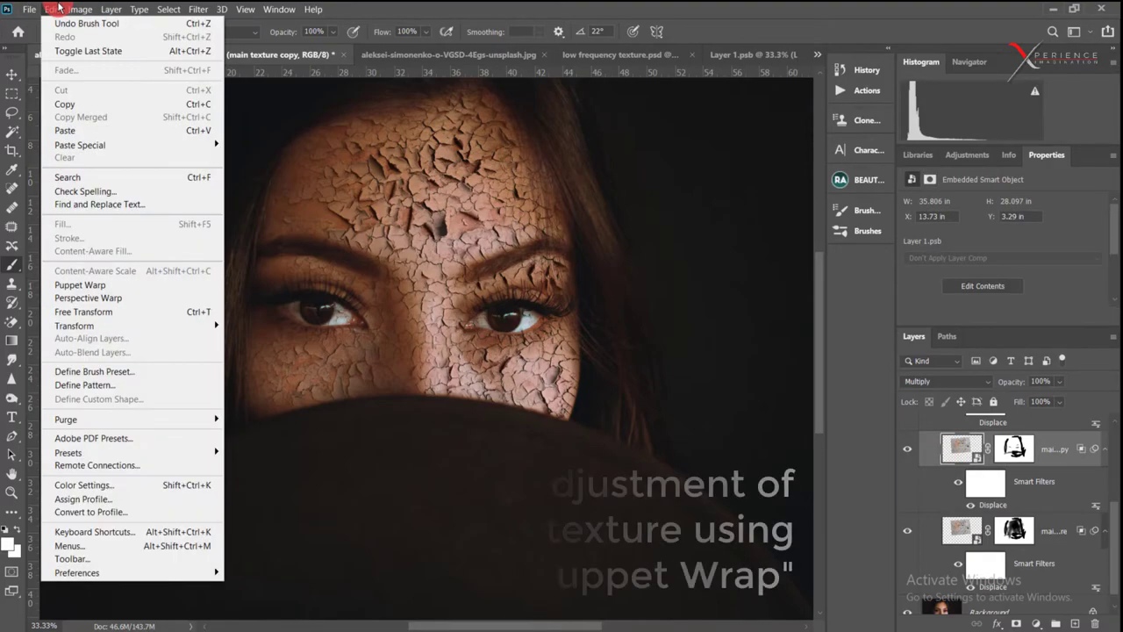
click(103, 288)
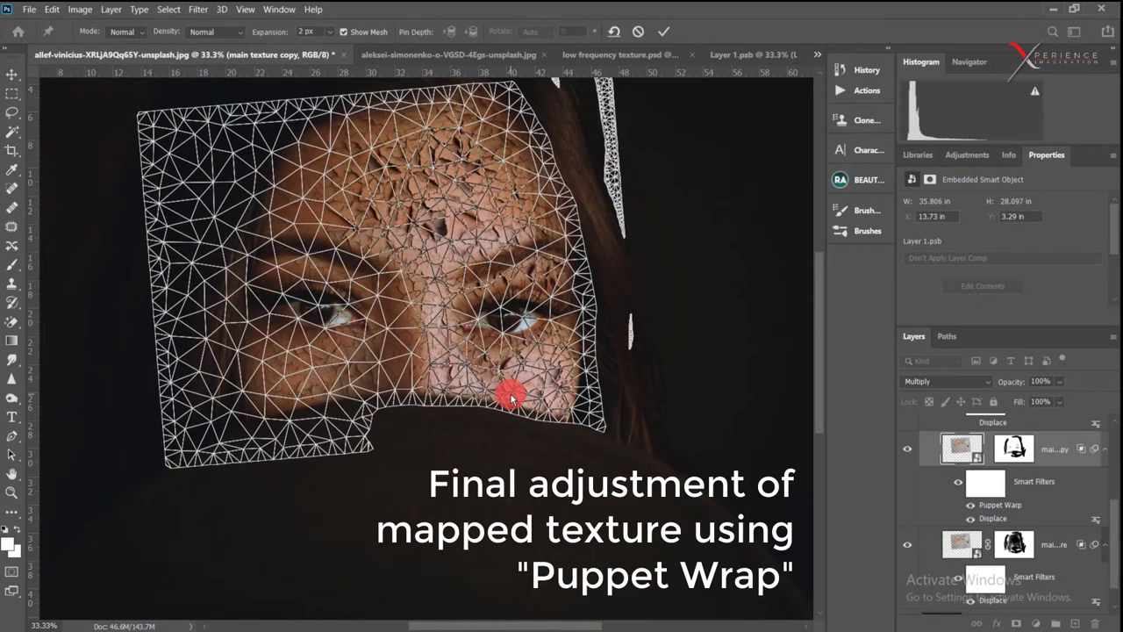
scroll(511, 397, up, 1)
scroll(511, 393, up, 1)
scroll(434, 430, up, 1)
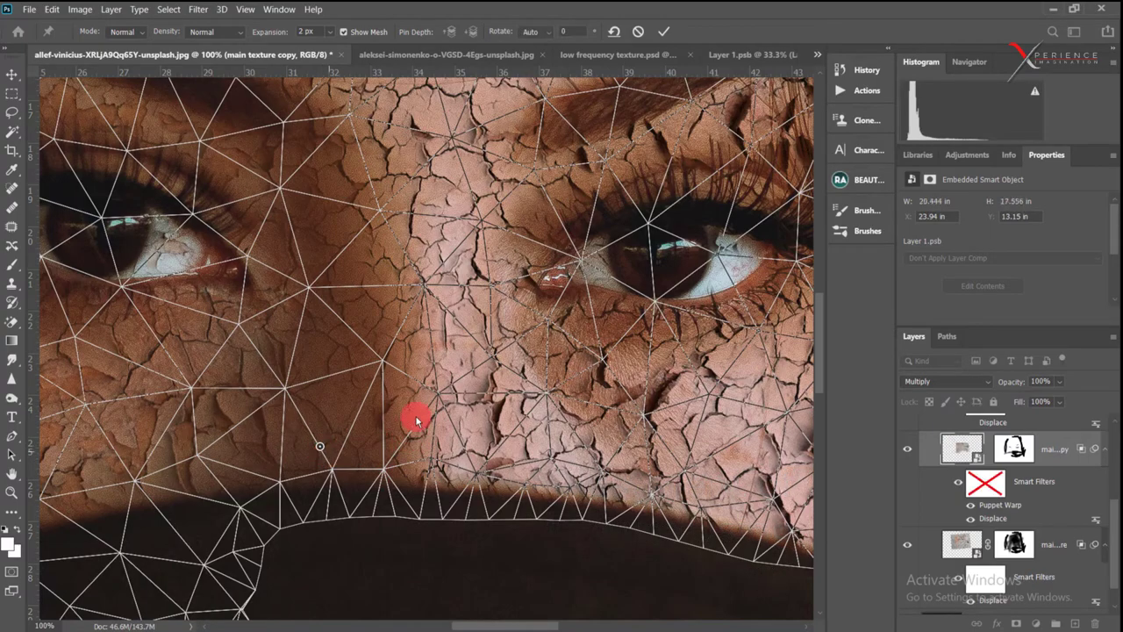
click(421, 376)
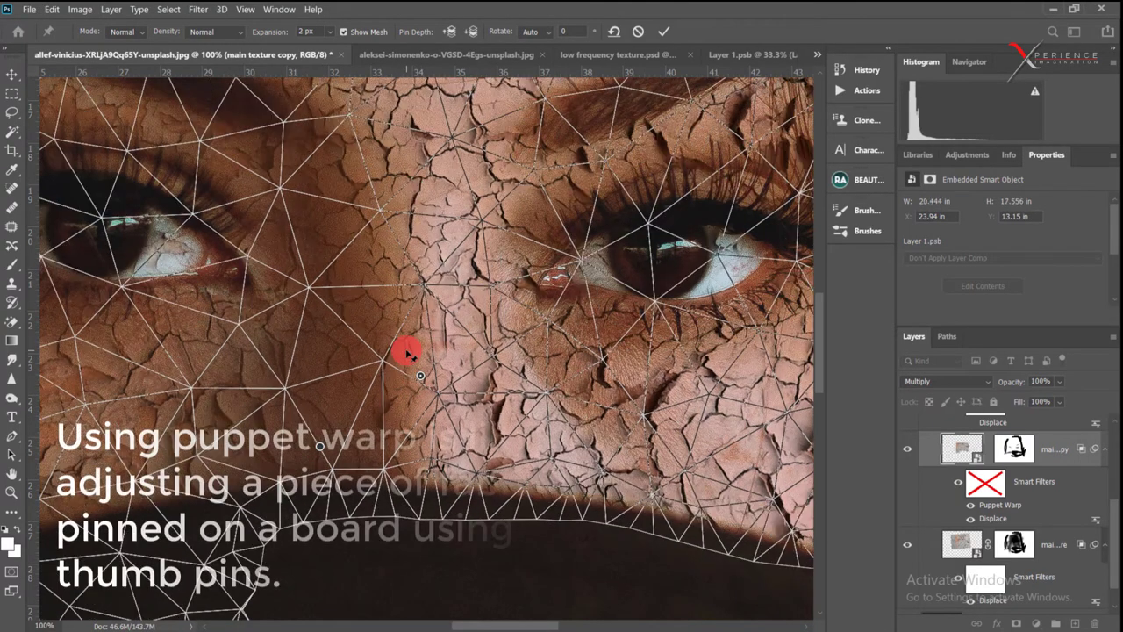
drag(401, 351, 450, 423)
scroll(450, 422, down, 2)
drag(716, 459, 194, 526)
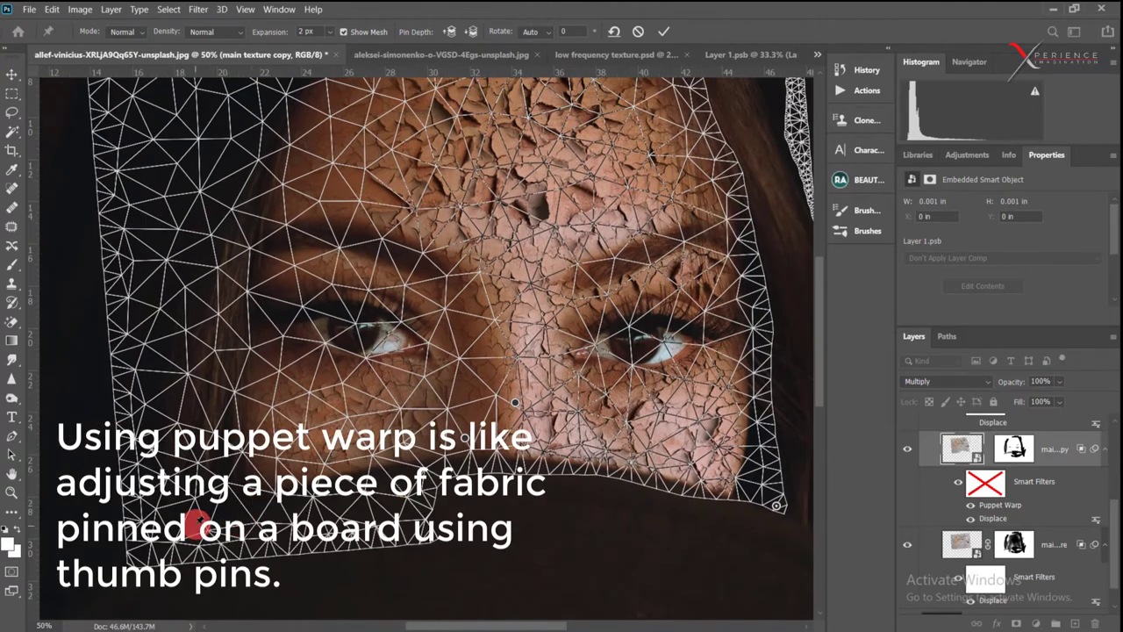
scroll(385, 242, up, 3)
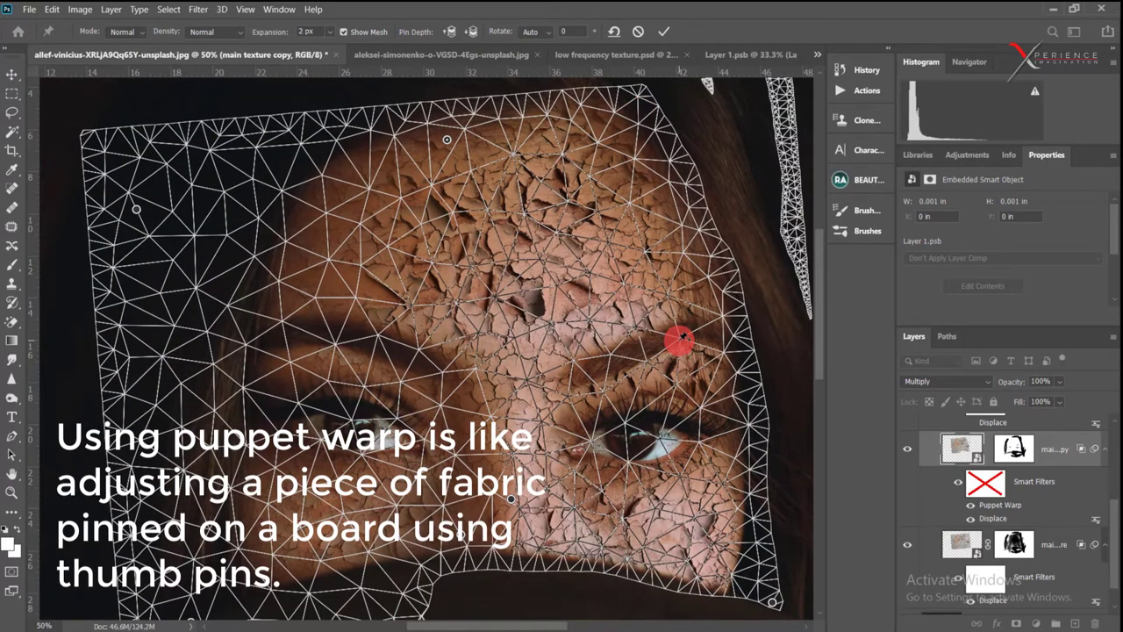
scroll(415, 299, up, 1)
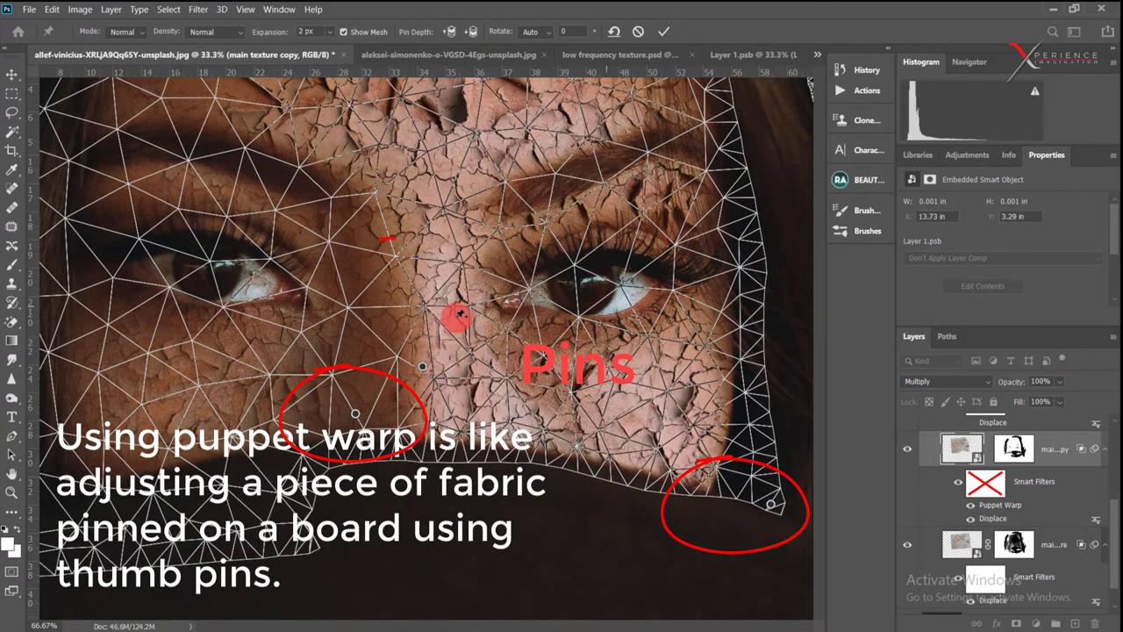
Pin the mesh beside the nose, bend it around the right eye, and commit the warp
drag(431, 371, 422, 370)
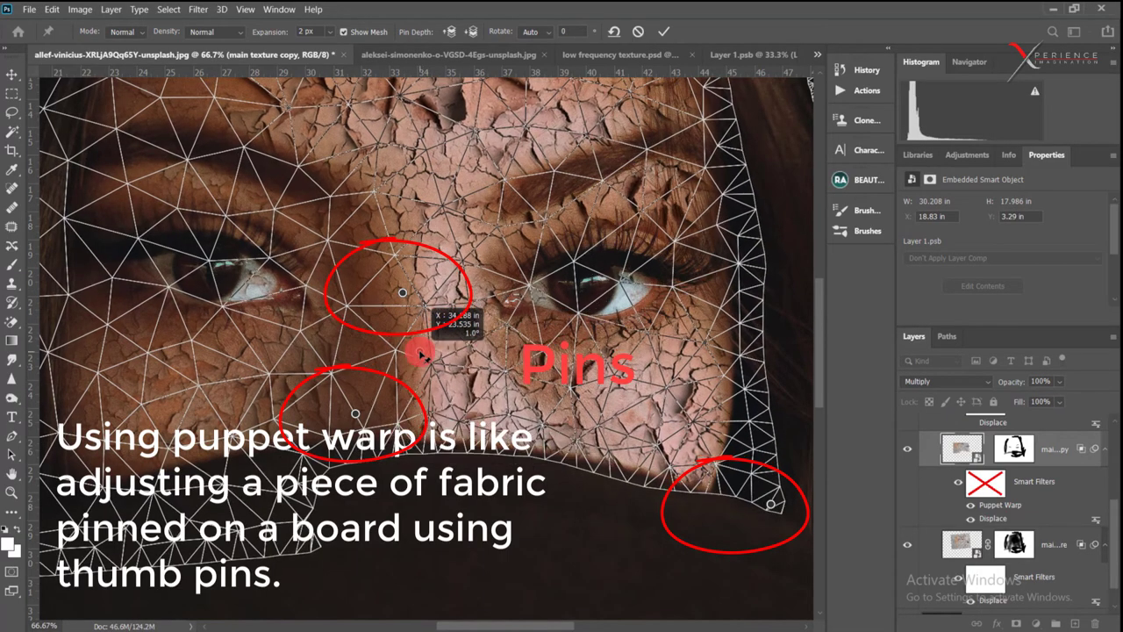
click(359, 334)
click(402, 331)
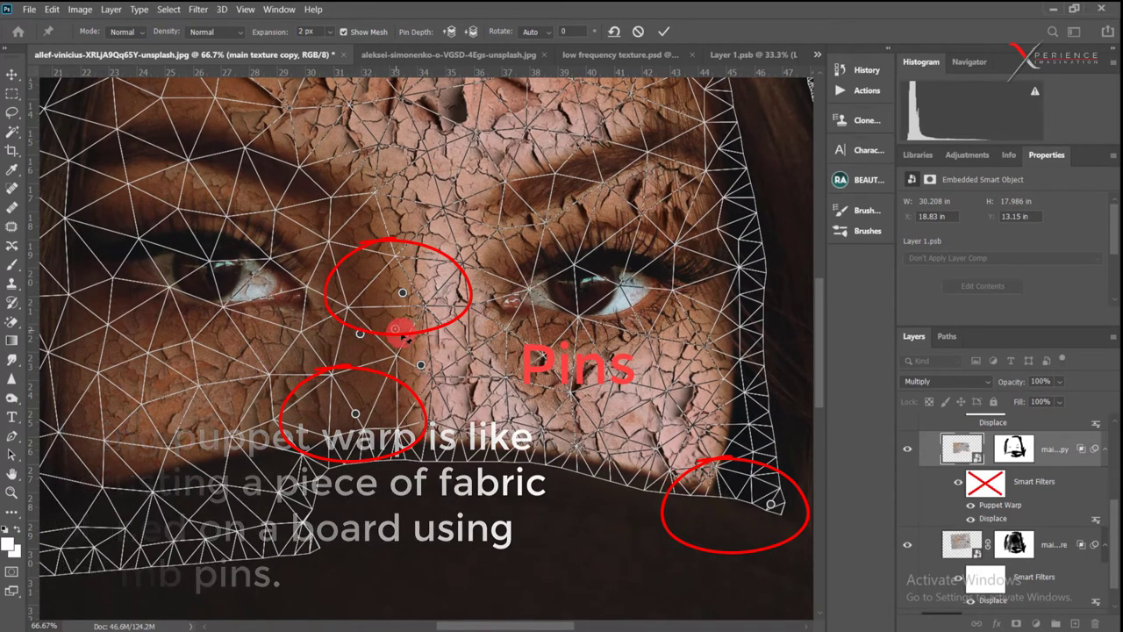
click(357, 260)
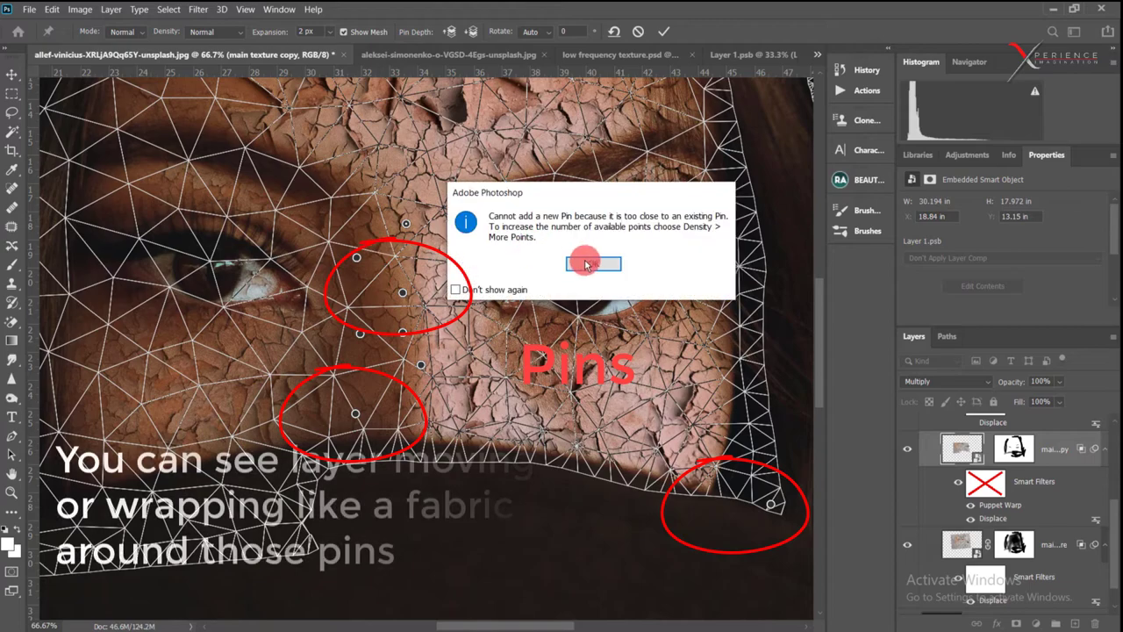
key(Return)
drag(360, 259, 365, 256)
click(314, 238)
key(Return)
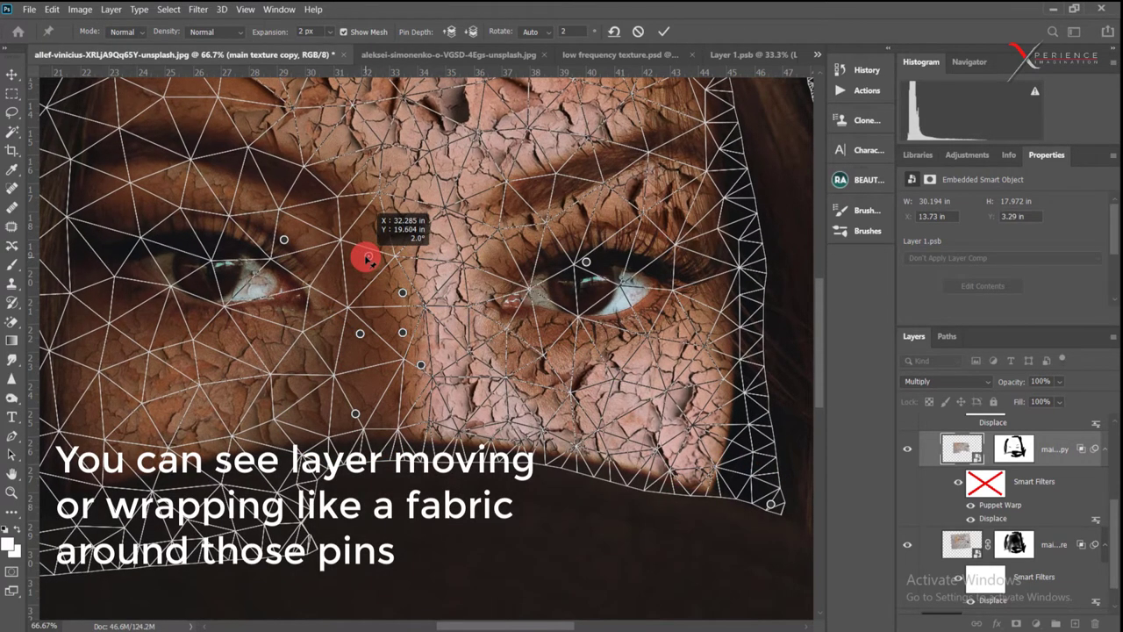
click(487, 279)
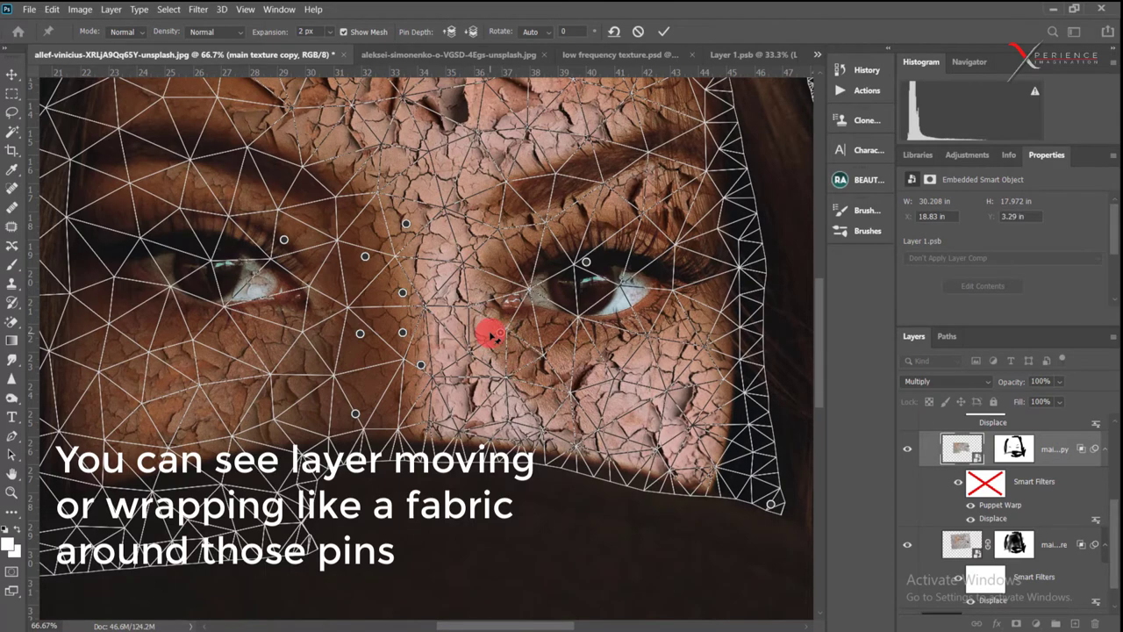
mouse_move(491, 335)
mouse_down()
mouse_move(457, 362)
mouse_move(480, 289)
mouse_move(444, 268)
mouse_up()
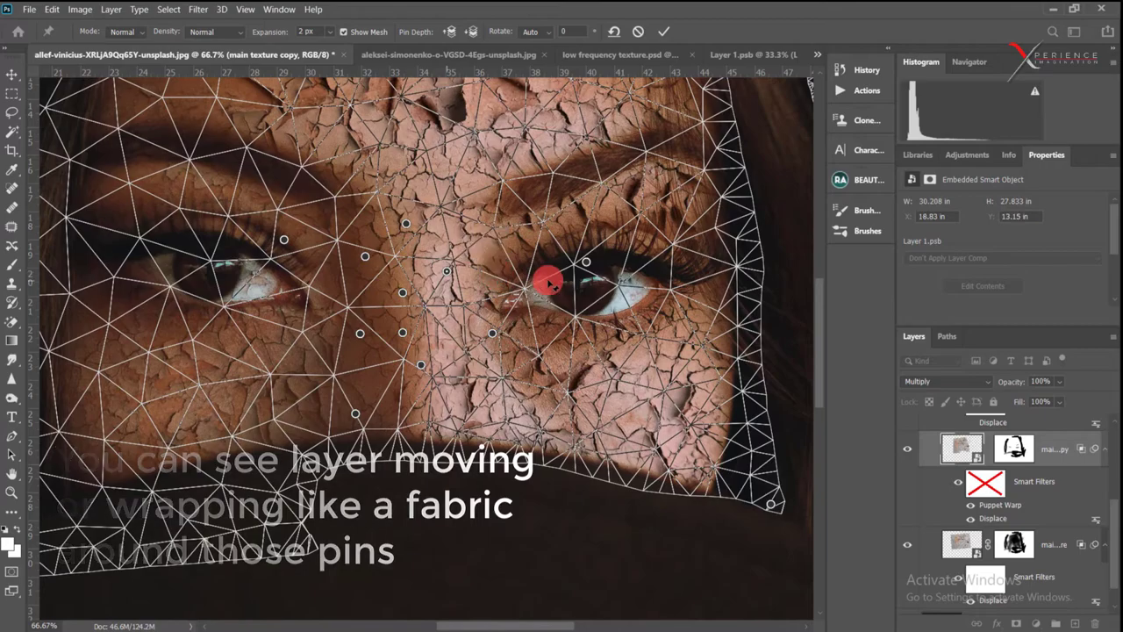
key(ctrl+minus)
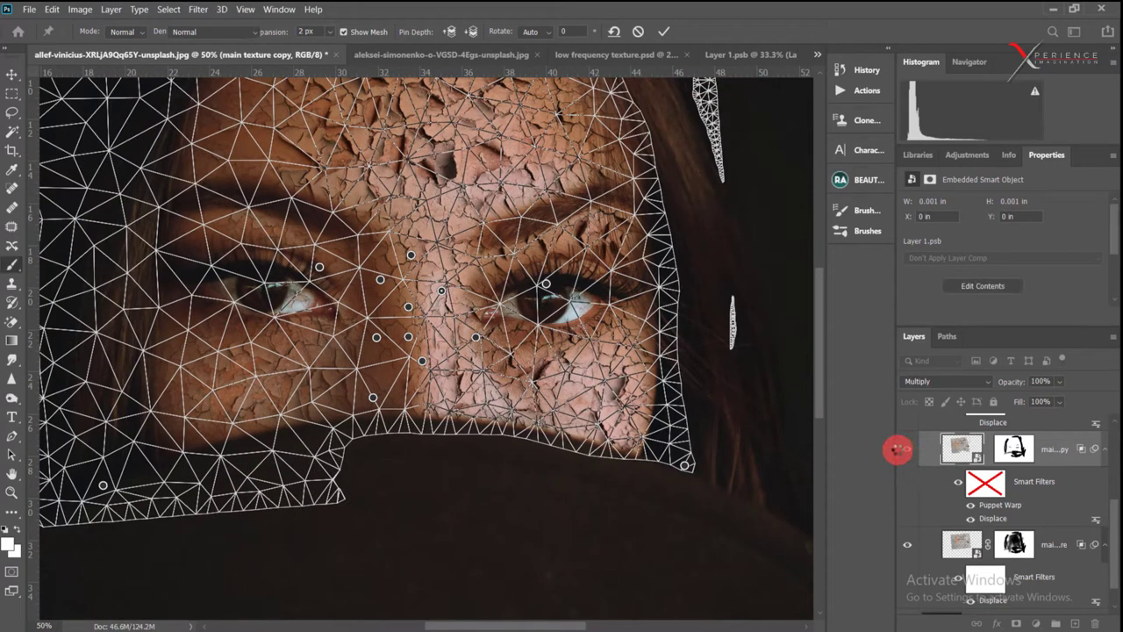
click(949, 437)
key(ctrl+plus)
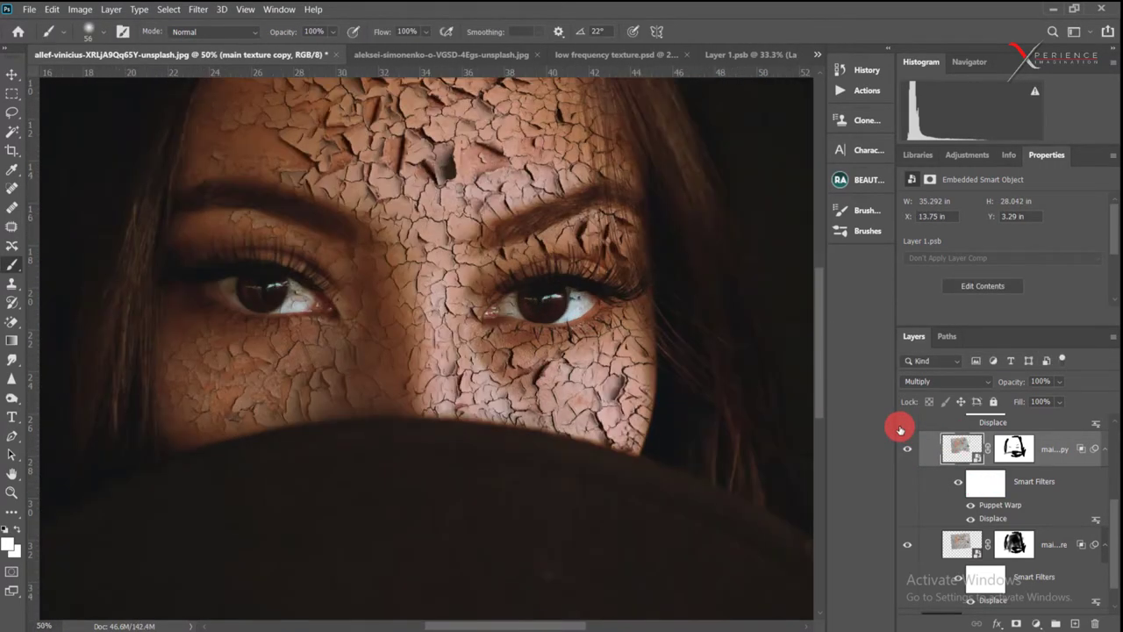
key(ctrl+plus)
scroll(946, 451, up, 2)
click(912, 478)
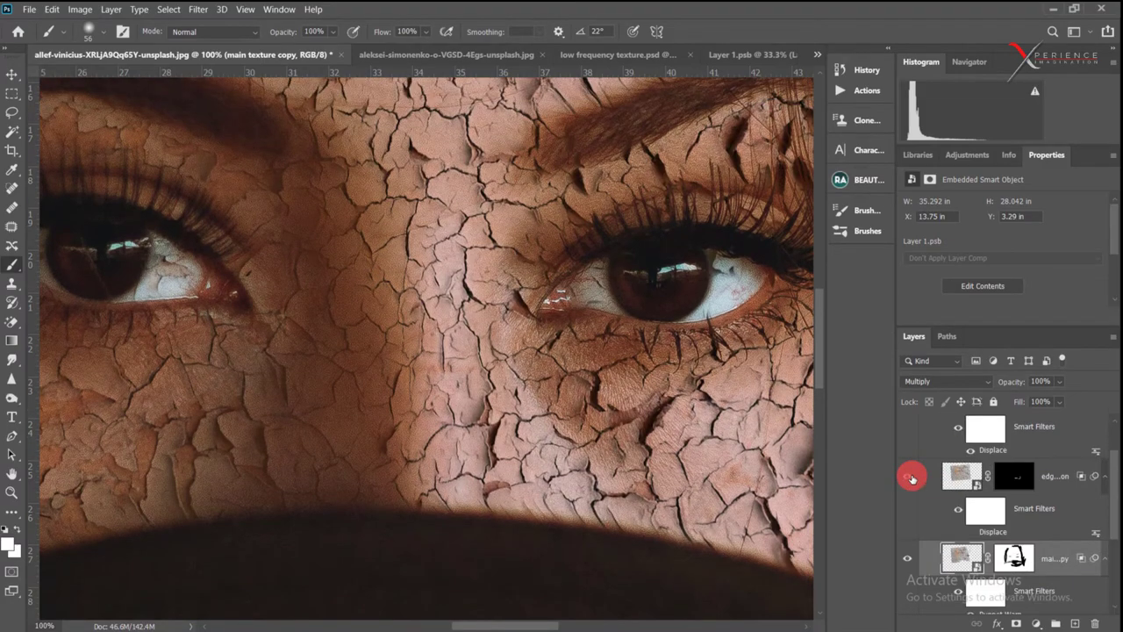
click(912, 478)
scroll(948, 484, up, 2)
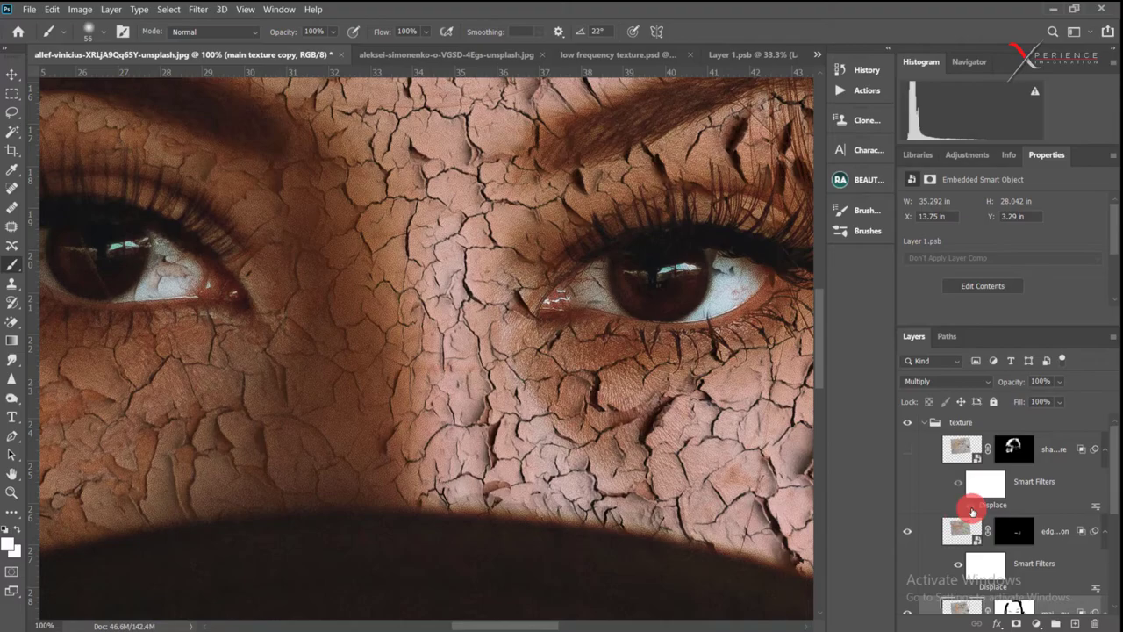
scroll(971, 511, down, 4)
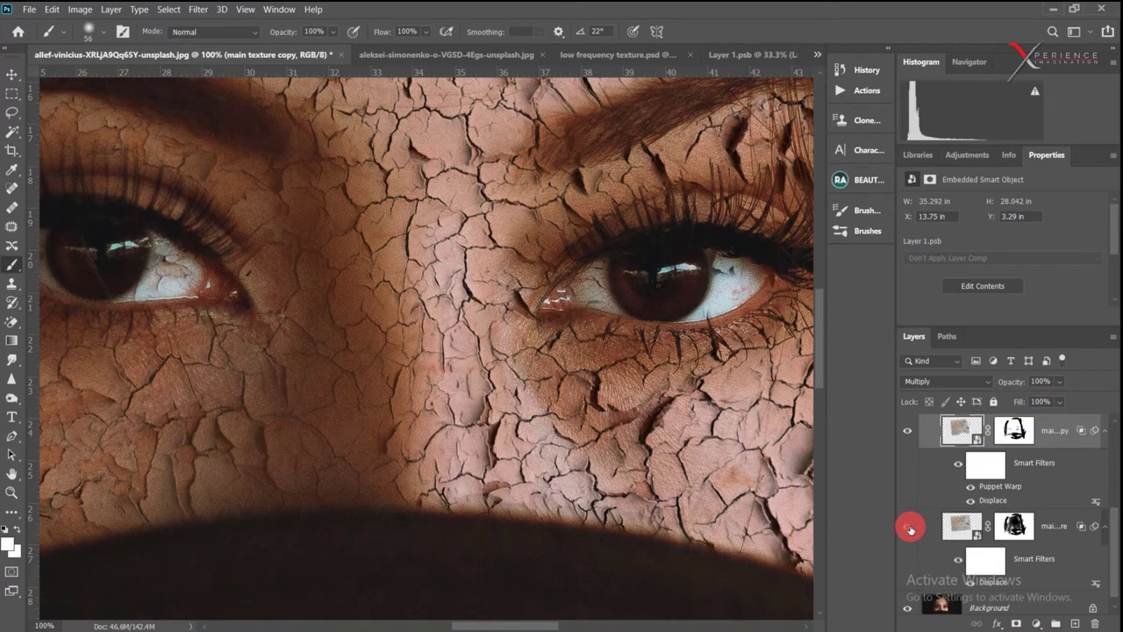
click(908, 434)
click(908, 433)
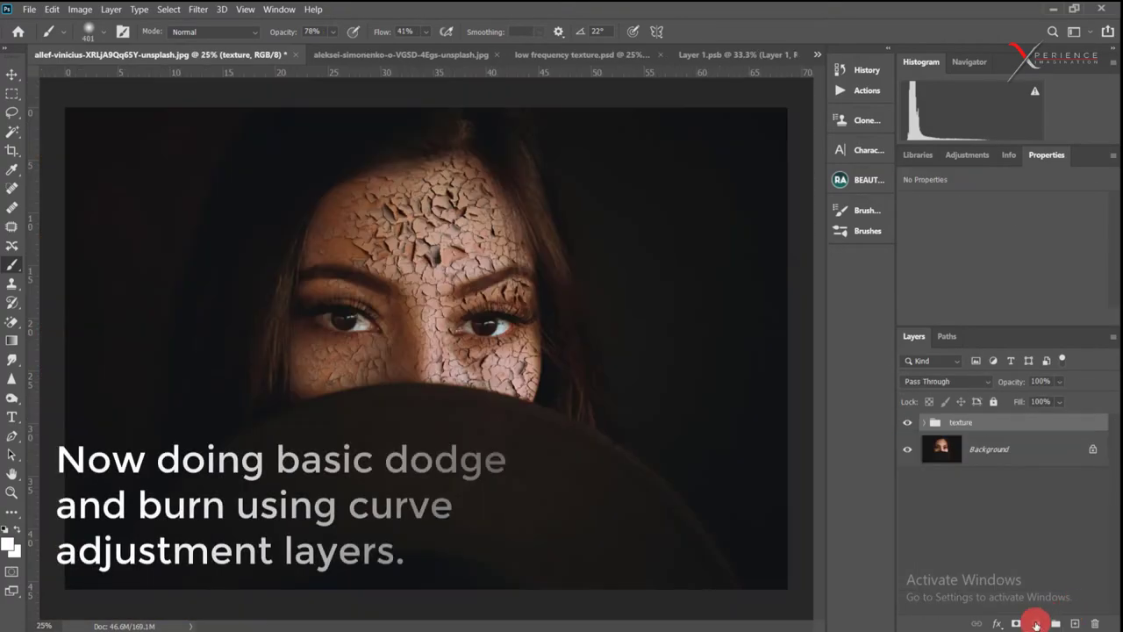
Add a darkening Curves layer, invert its mask, and paint the effect in around the eyes
click(1036, 622)
click(1055, 437)
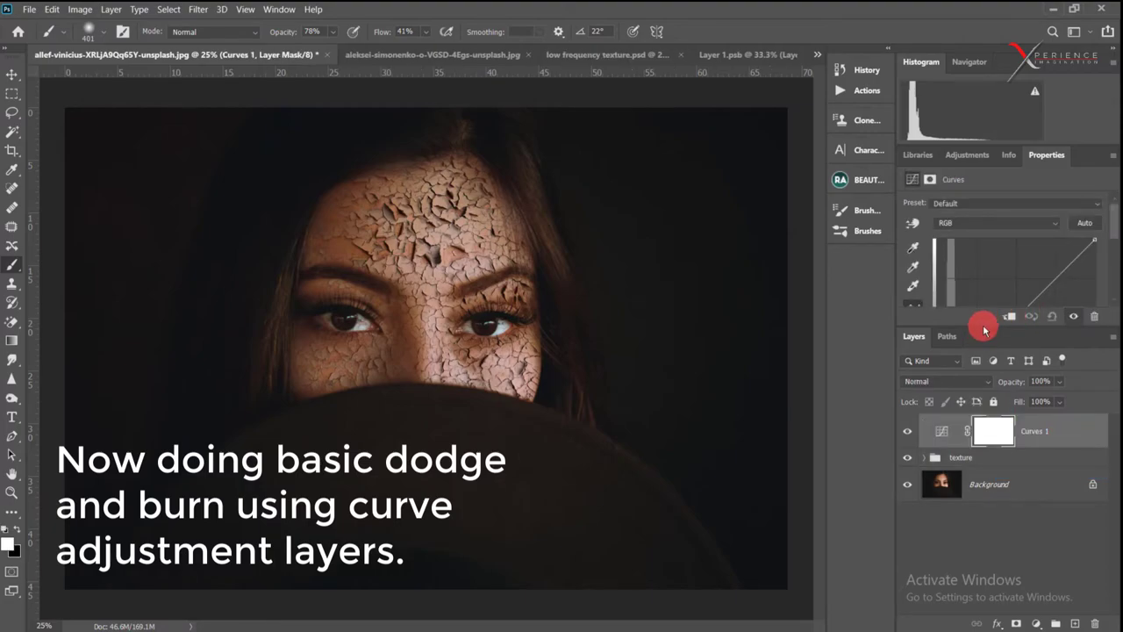
drag(984, 330, 982, 417)
drag(1112, 256, 1112, 277)
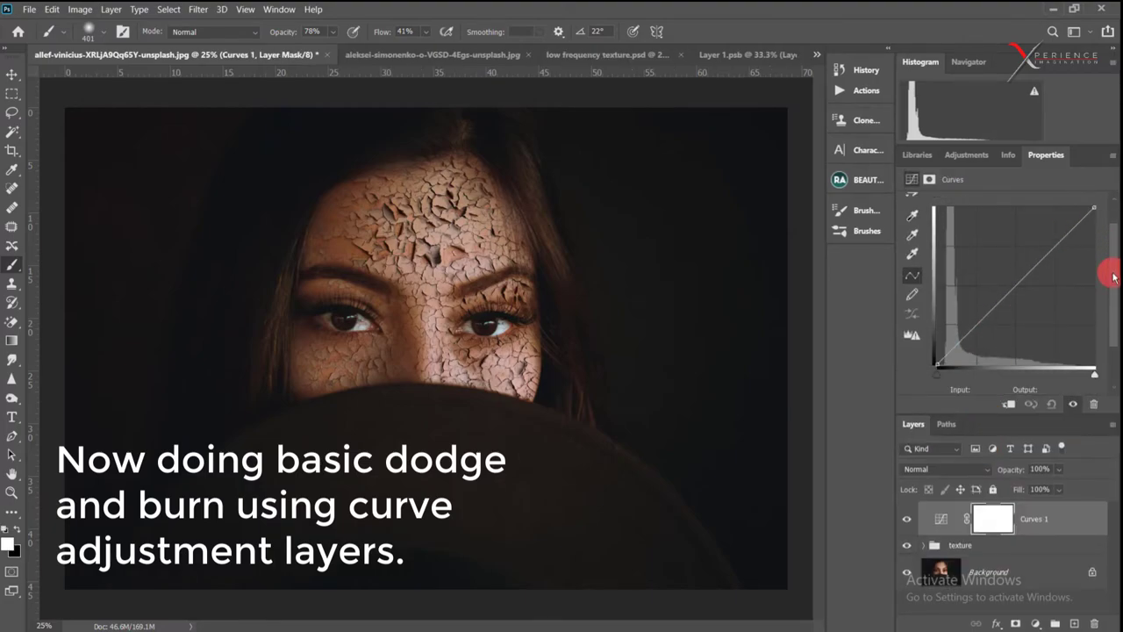
mouse_move(982, 319)
mouse_down()
mouse_move(977, 300)
mouse_move(995, 325)
mouse_move(1017, 289)
mouse_move(1036, 308)
mouse_up()
key(ctrl+i)
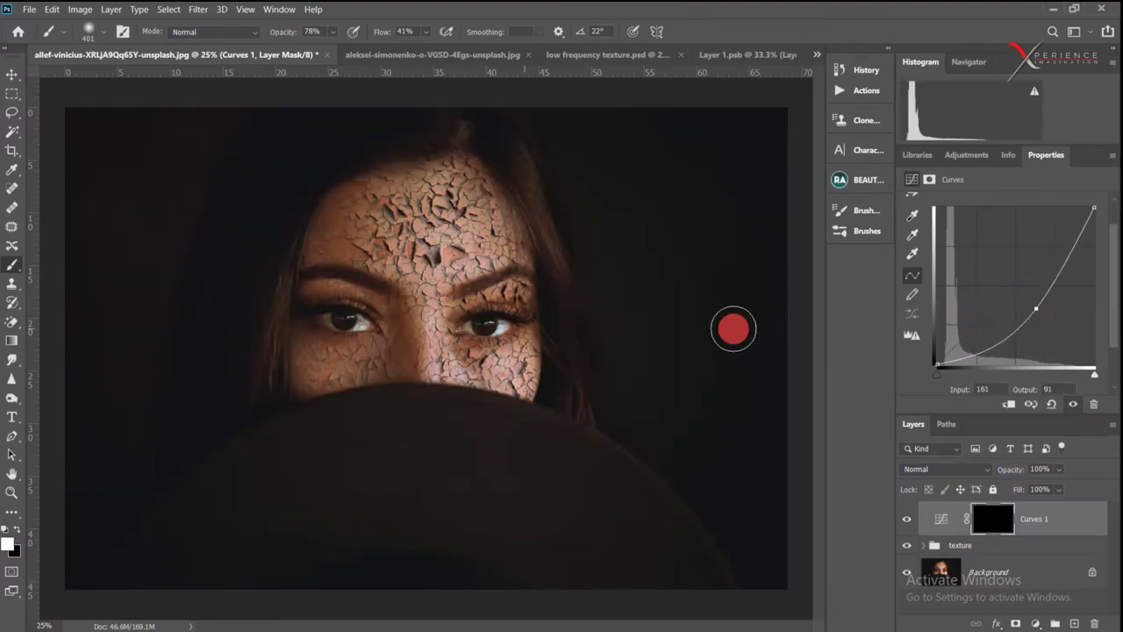
mouse_move(391, 354)
mouse_down()
mouse_move(539, 283)
mouse_move(463, 329)
mouse_up()
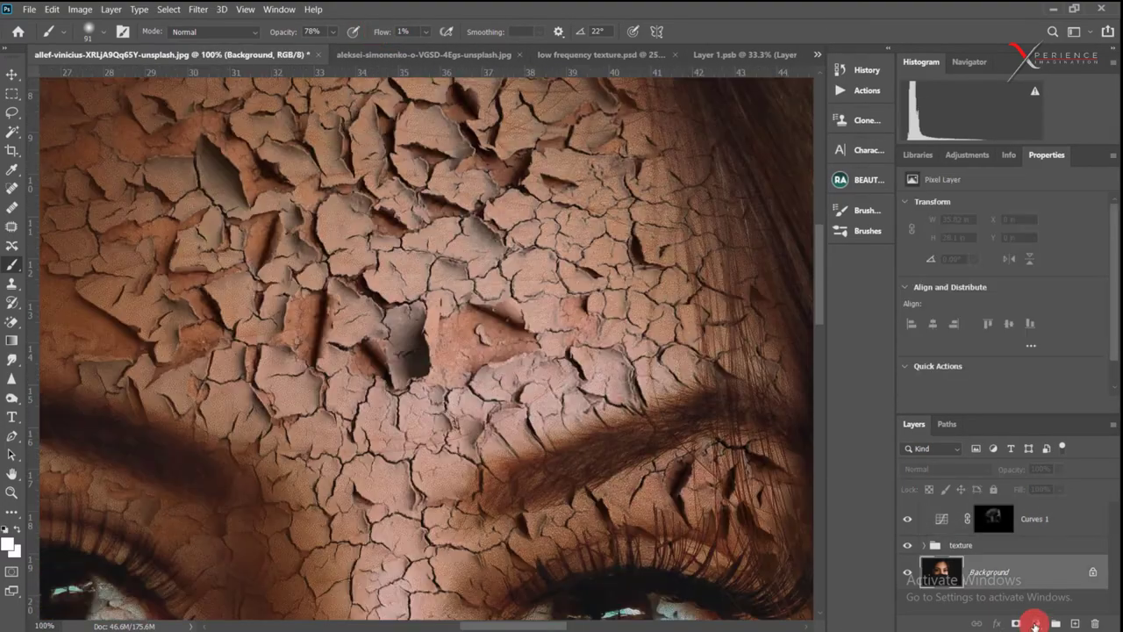
Add a second Curves layer with its curve pulled down, invert its mask, and paint across the forehead
click(1035, 623)
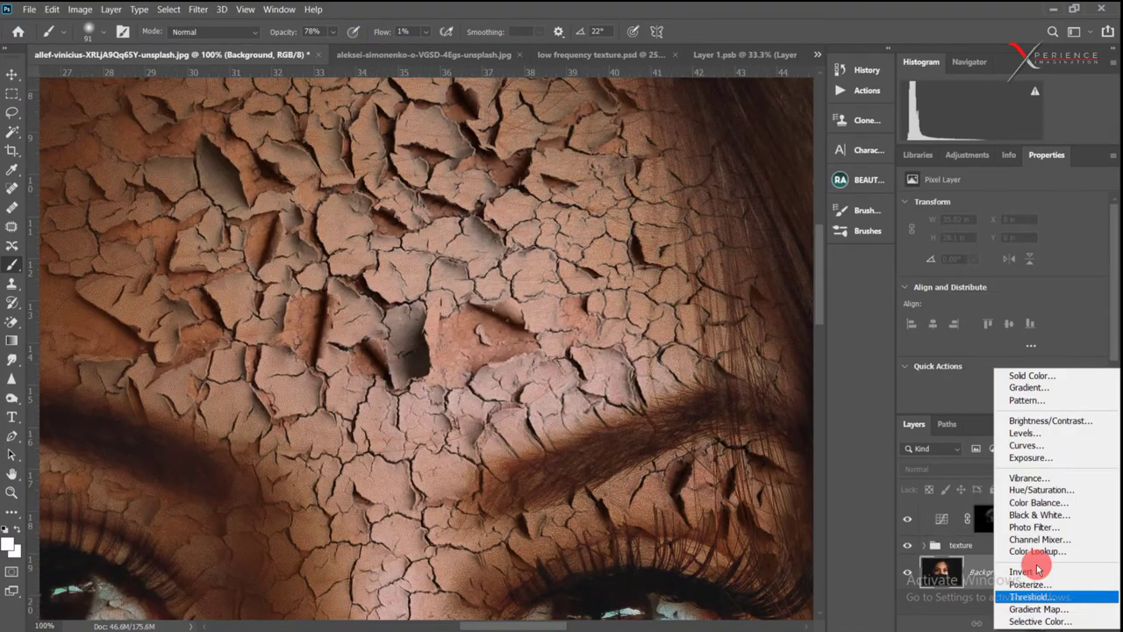
click(1010, 451)
drag(1014, 316, 1047, 312)
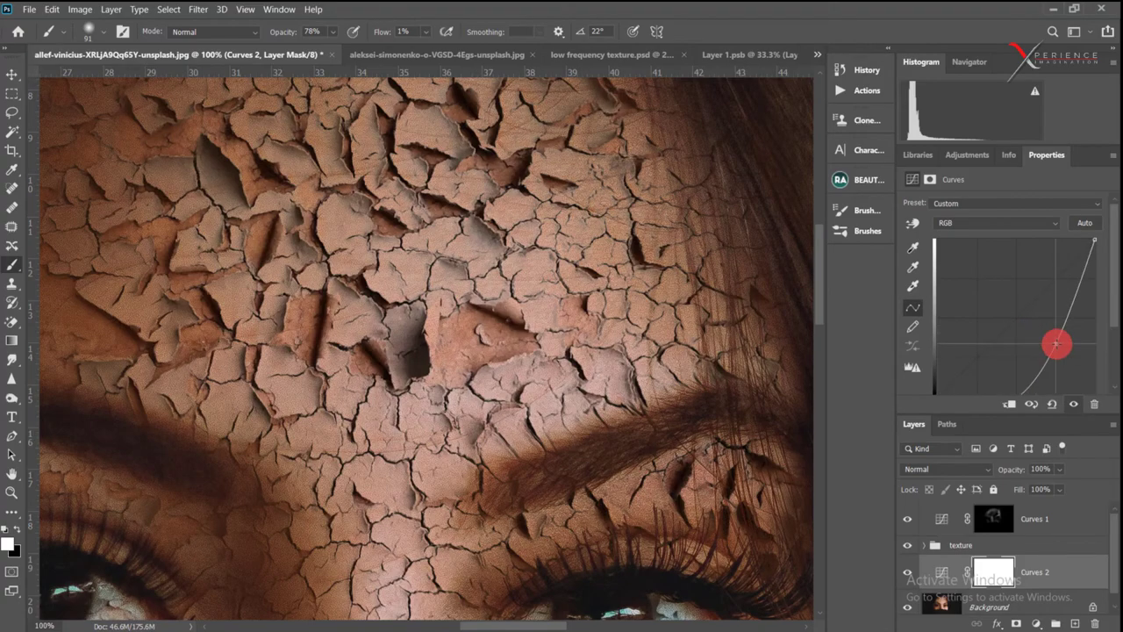
key(ctrl+i)
key(x)
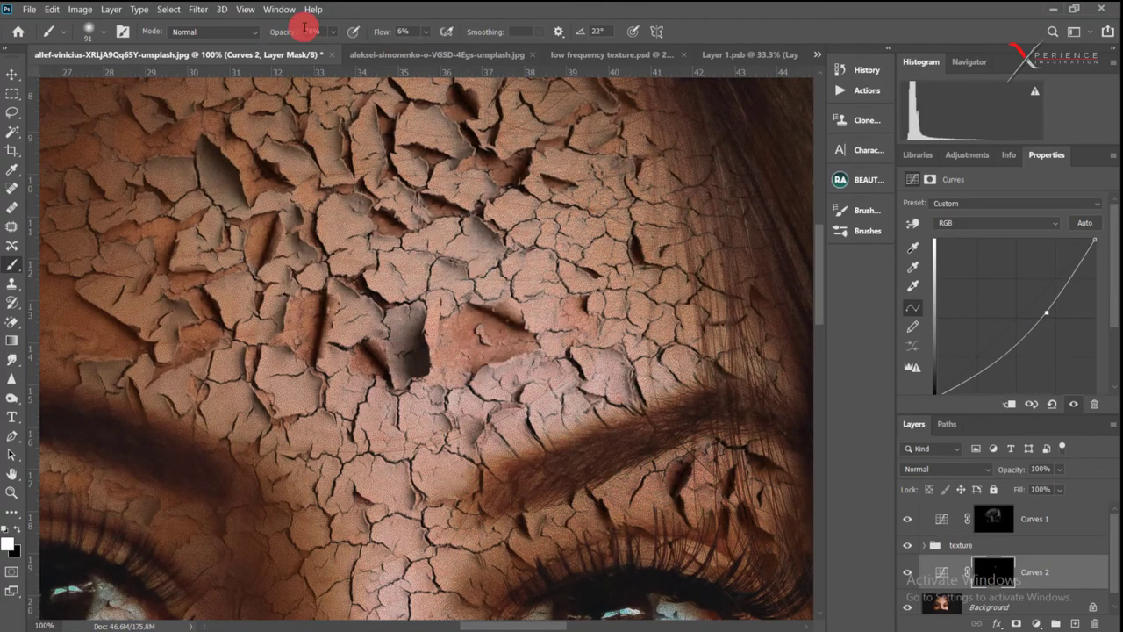
scroll(524, 225, up, 3)
mouse_move(348, 443)
mouse_down()
mouse_move(215, 271)
mouse_move(598, 445)
mouse_up()
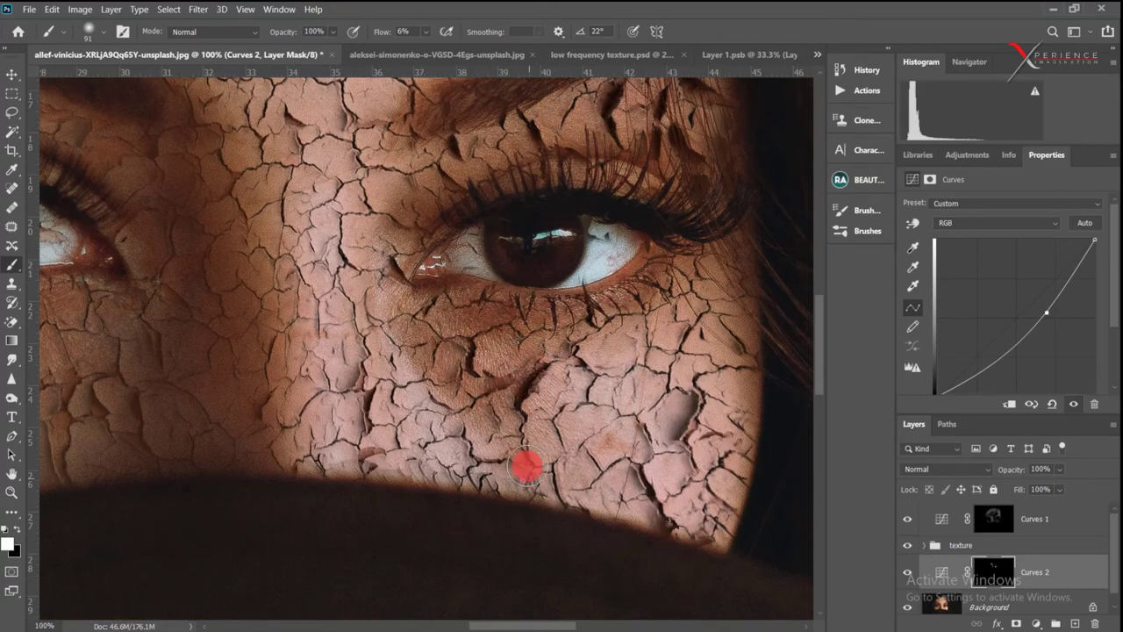
scroll(345, 178, up, 3)
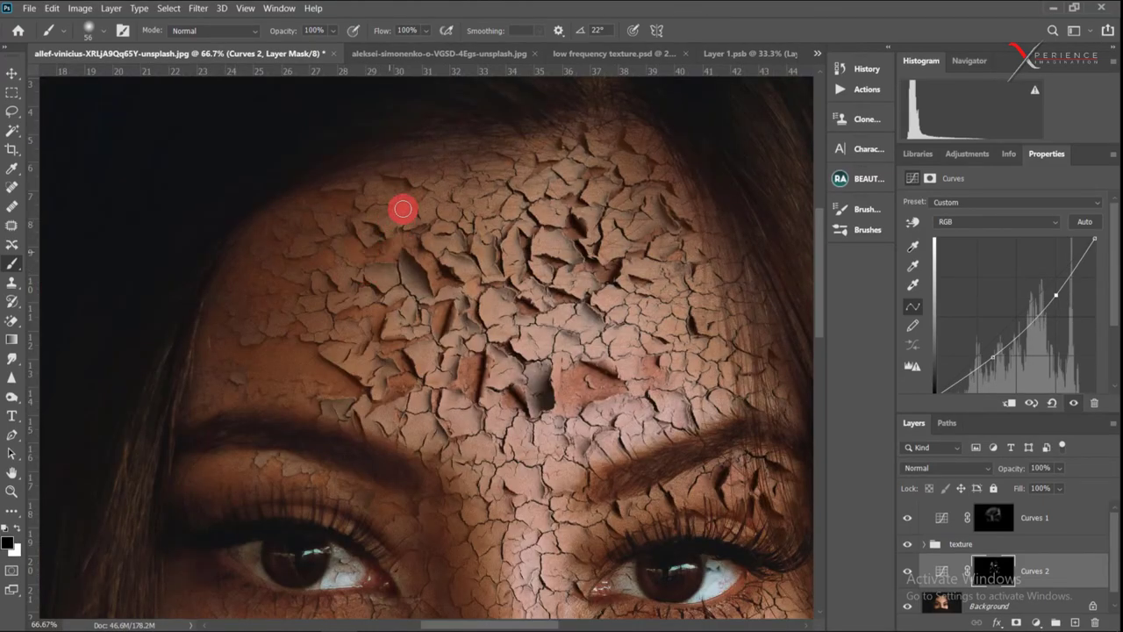
key(ctrl+minus)
key(ctrl+minus)
key(ctrl+minus)
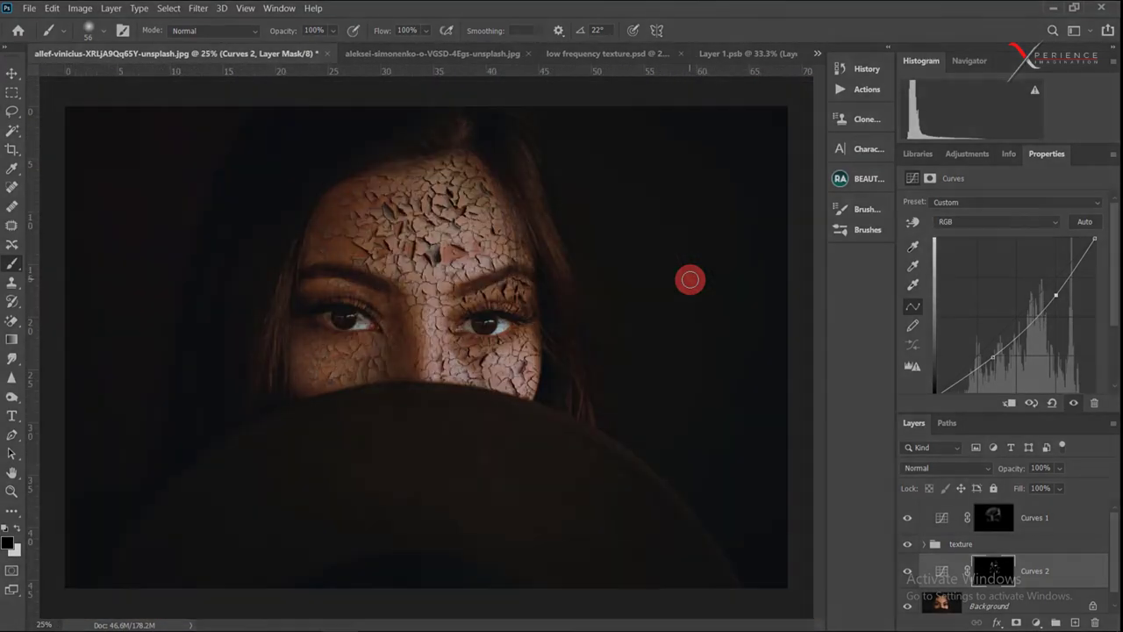